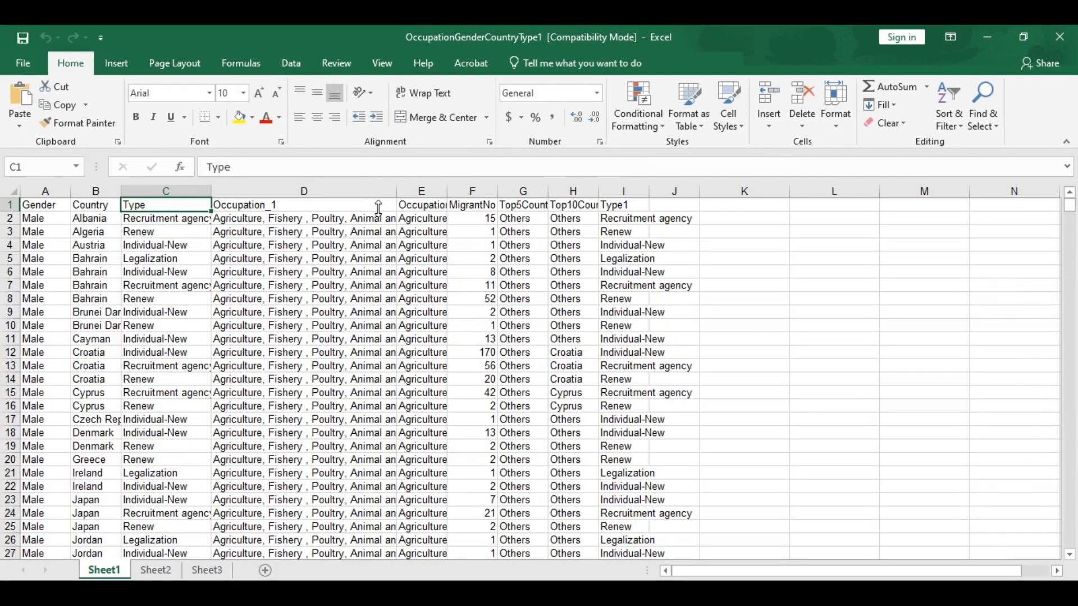
- Widen the Occupation_2 and MigrantNo columns so their headers can be read in full
left_click_drag(445, 194, 587, 194)
- Examine the source data's columns from Gender to Type1, including the categories in the Type column and the MigrantNo figures
left_click(58, 204)
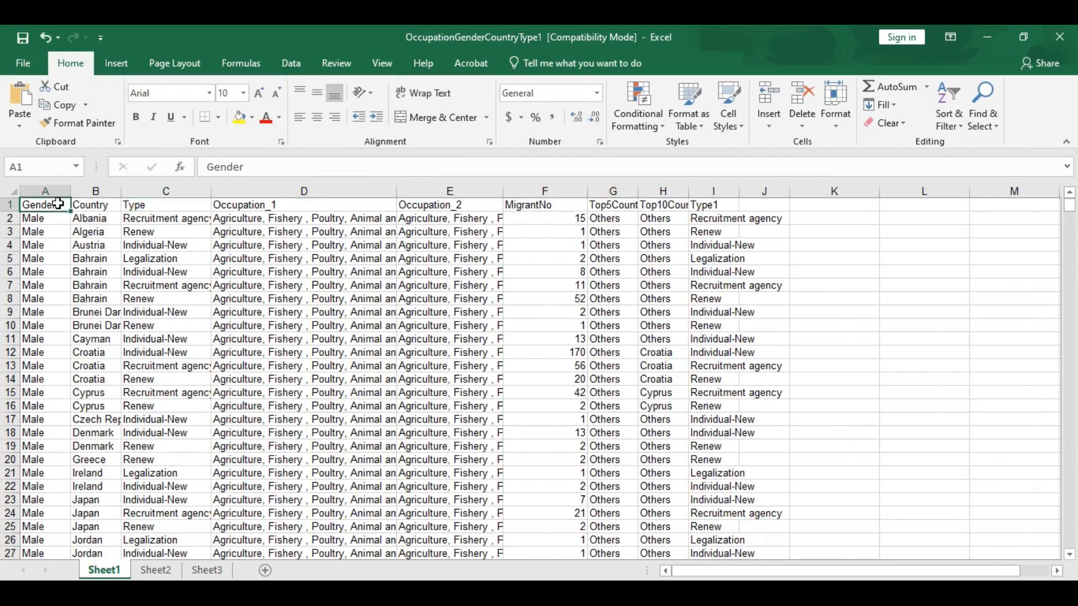
left_click(94, 207)
left_click(173, 206)
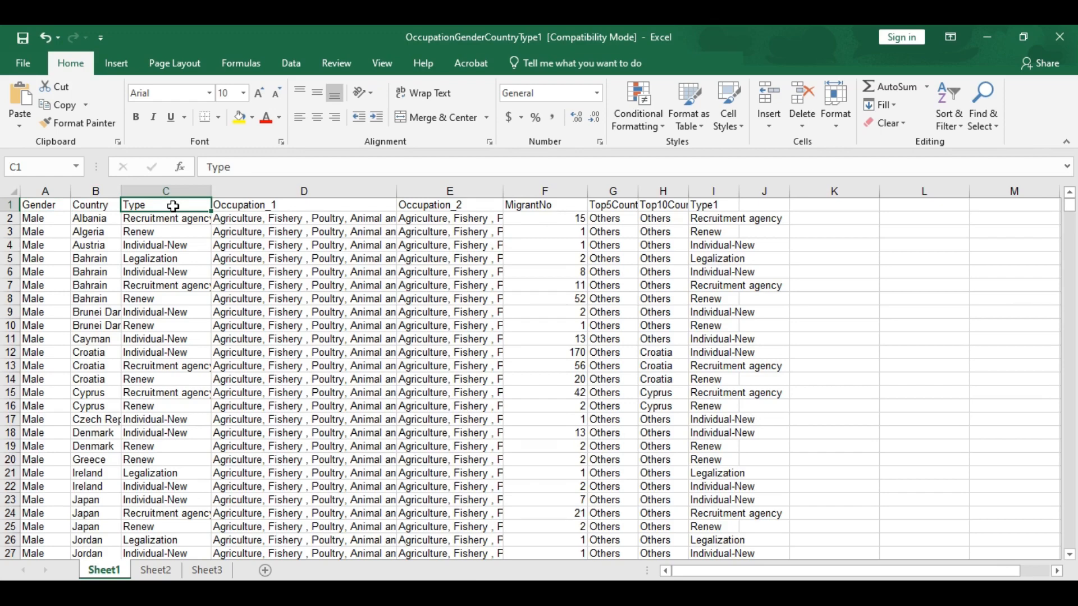
key("ctrl+shift+Down")
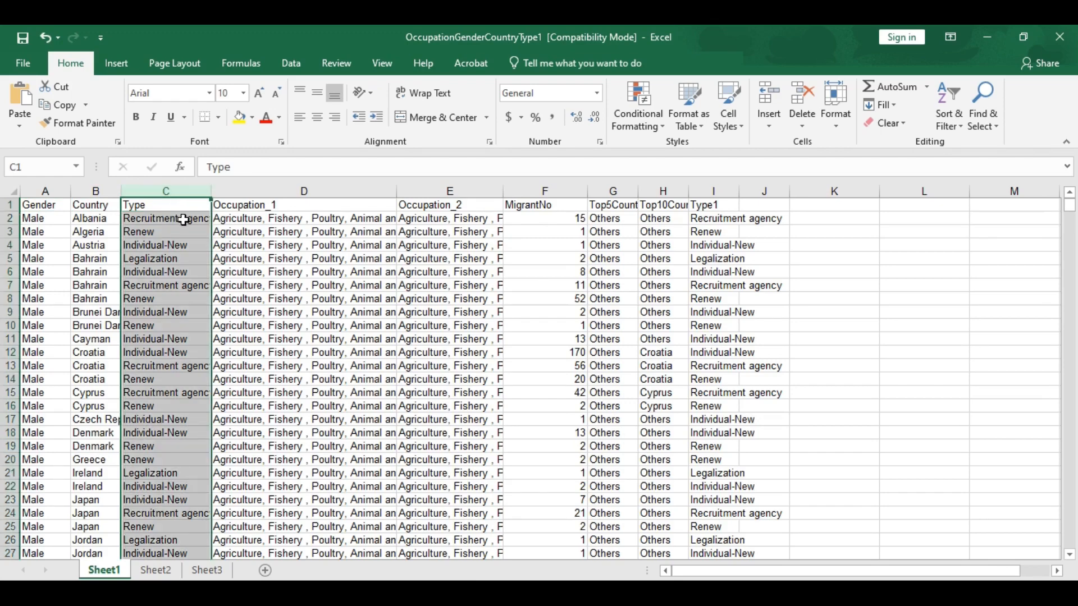
left_click(182, 220)
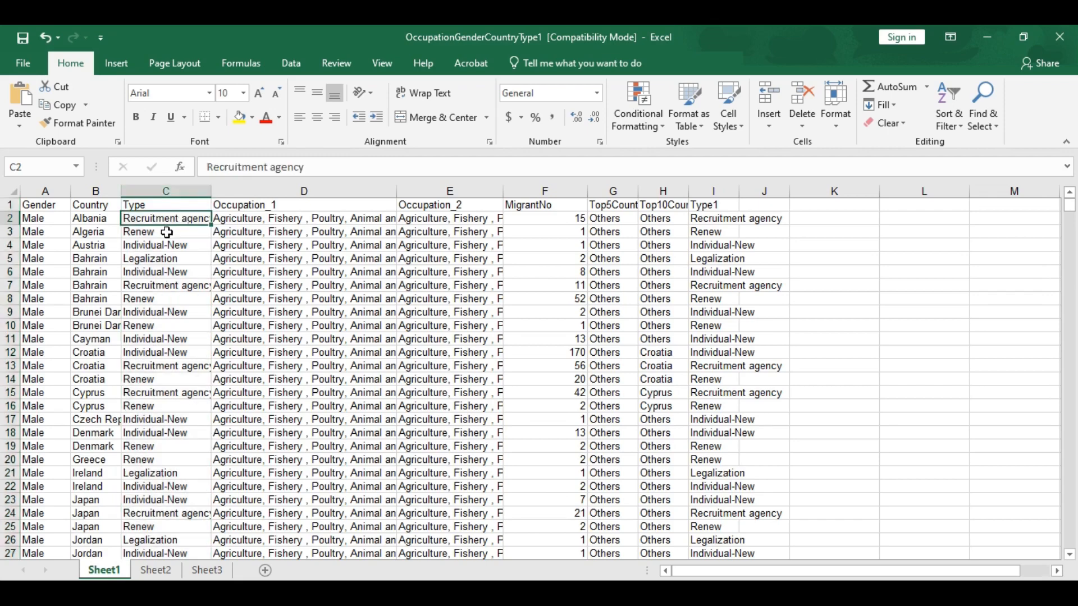
left_click(167, 233)
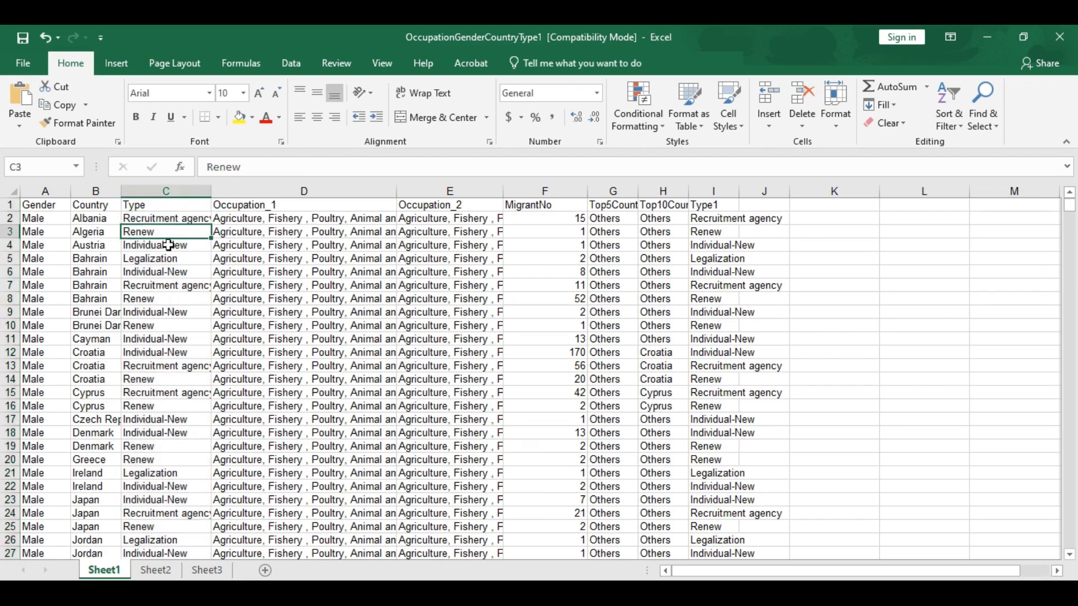
left_click(179, 258)
left_click_drag(314, 205, 284, 344)
left_click_drag(566, 206, 568, 247)
key("ctrl+shift+Down")
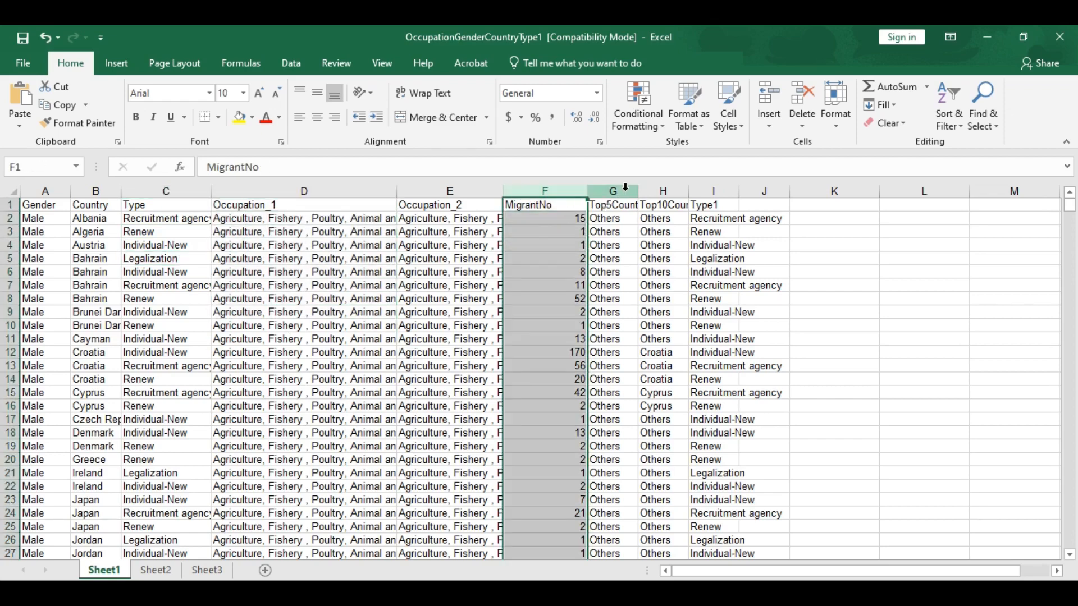
left_click(626, 187)
left_click(663, 191)
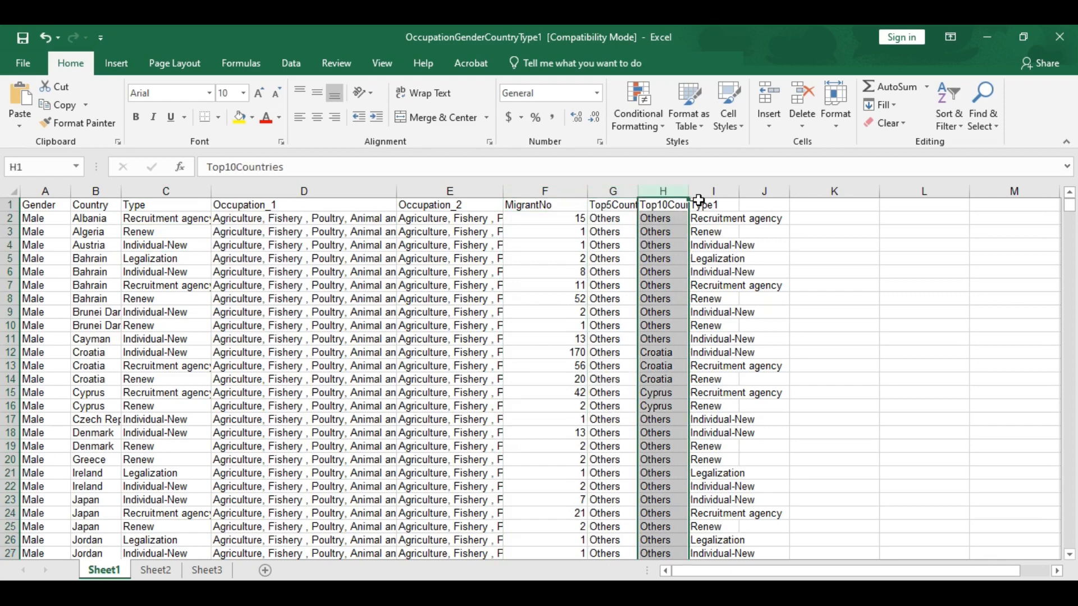
left_click(715, 191)
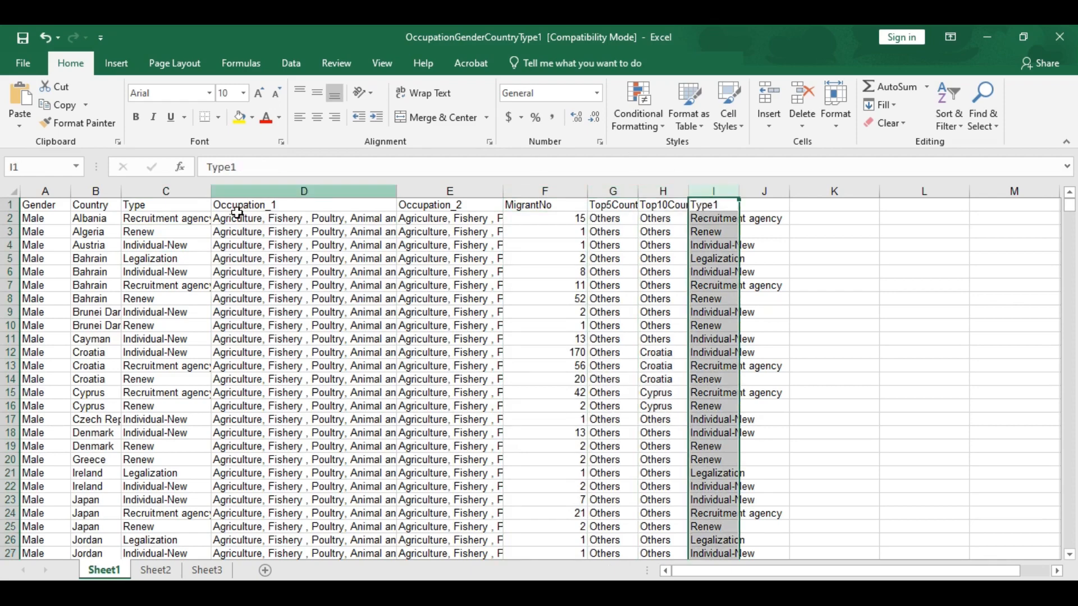
left_click(153, 205)
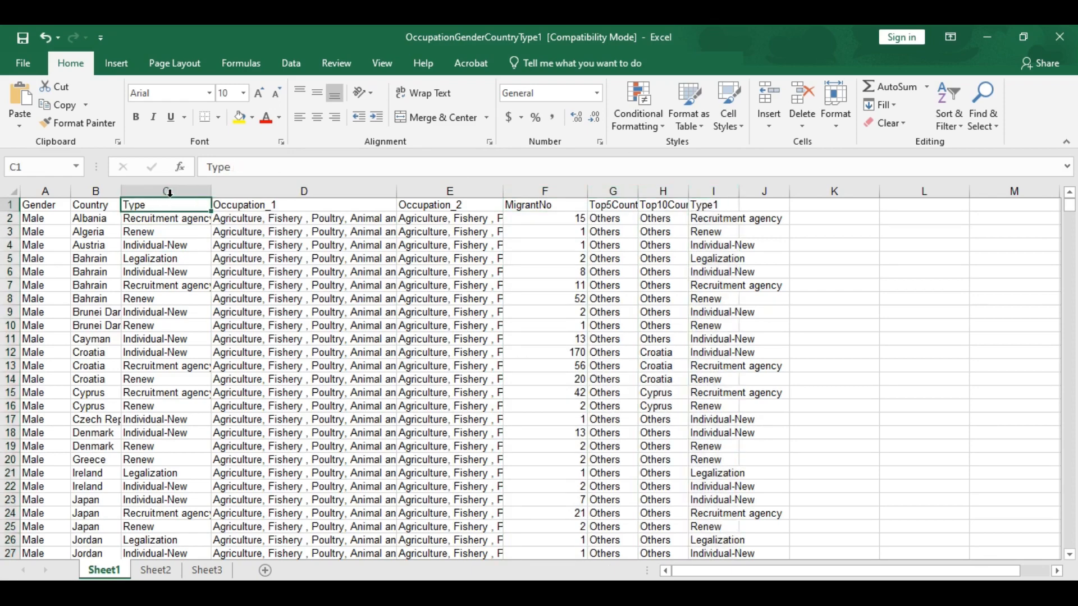
left_click(48, 208)
left_click(61, 242)
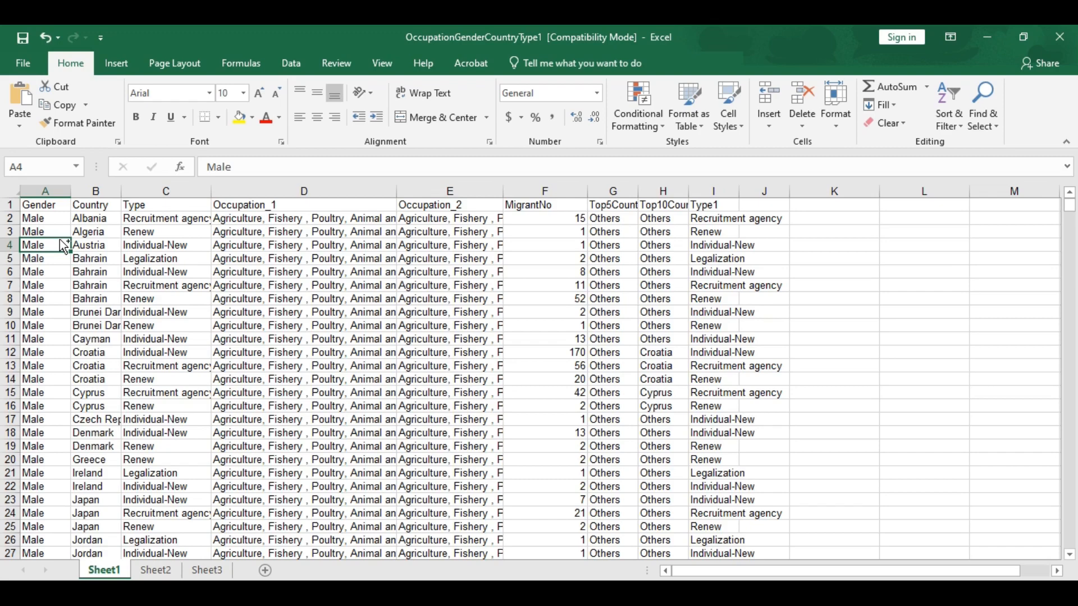
- Select the entire data range on Sheet1, from the Gender header in A1 to cell I3362
left_click(61, 209)
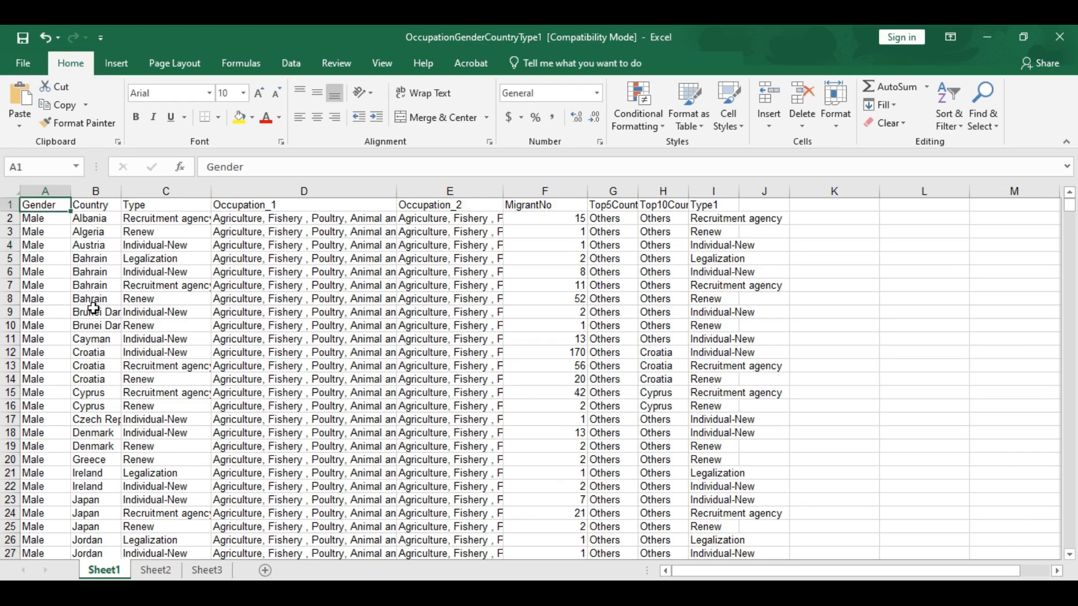
key("ctrl+shift+End")
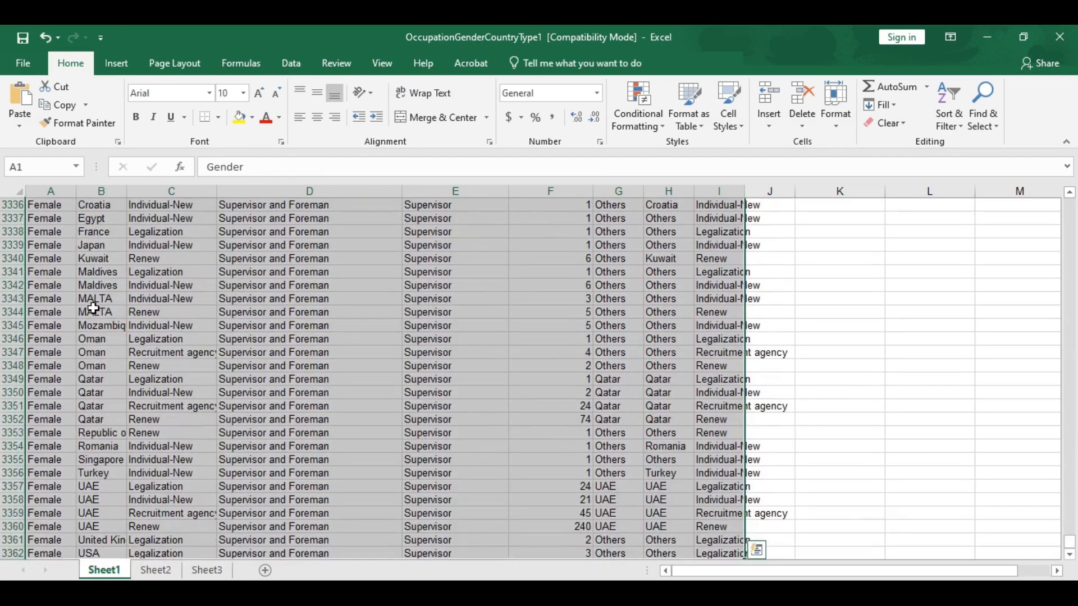
scroll(258, 365, "down", 5)
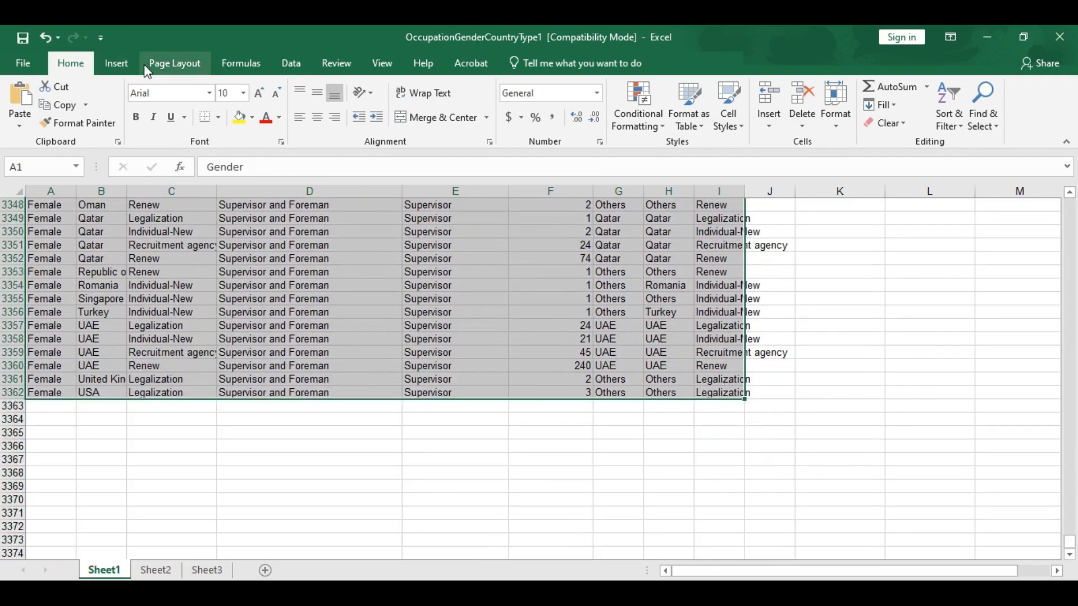
- Create a PivotTable from the selected range, placed in the existing worksheet at cell L1 of Sheet1
left_click(129, 71)
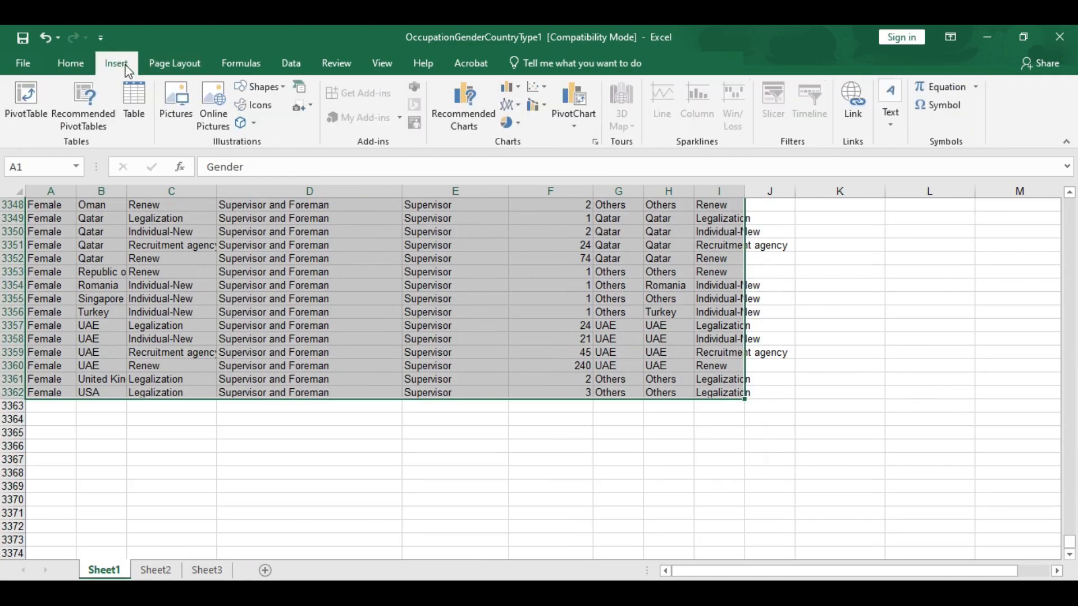
left_click(32, 110)
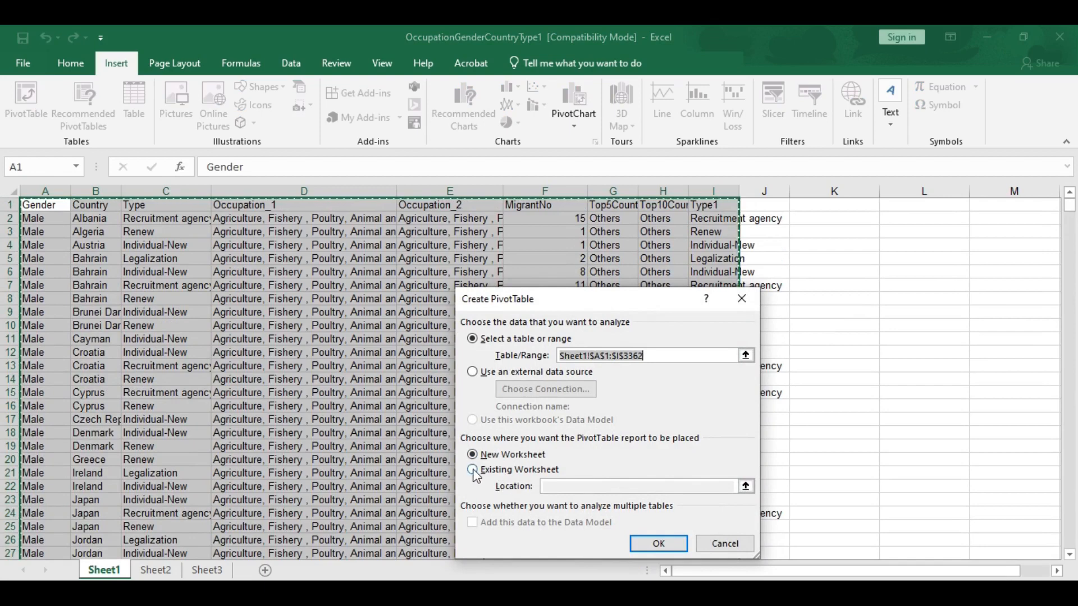
left_click(473, 470)
left_click(474, 456)
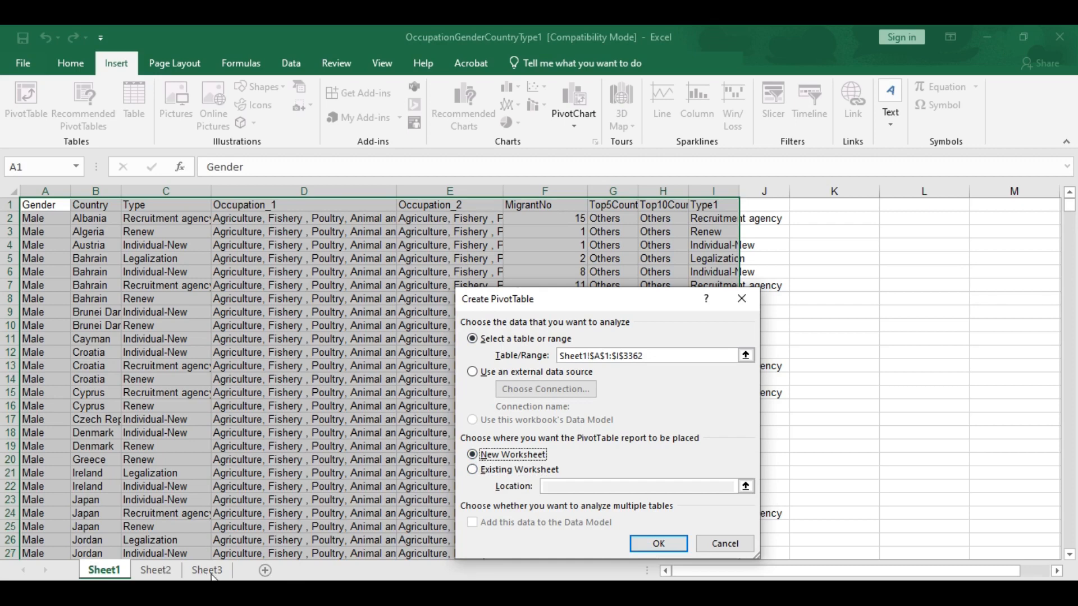
left_click(475, 473)
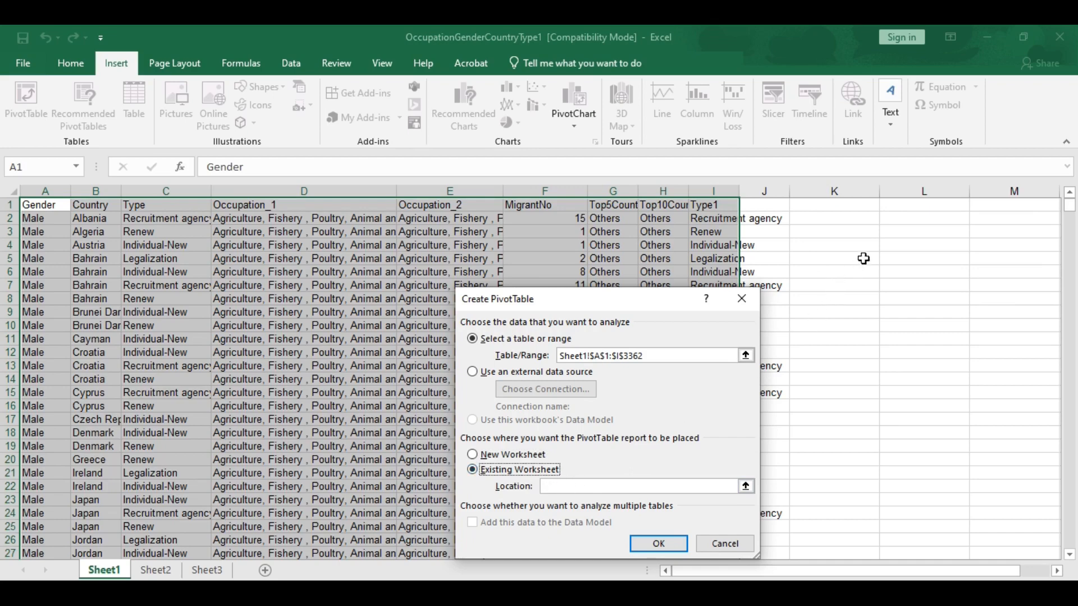
left_click(895, 205)
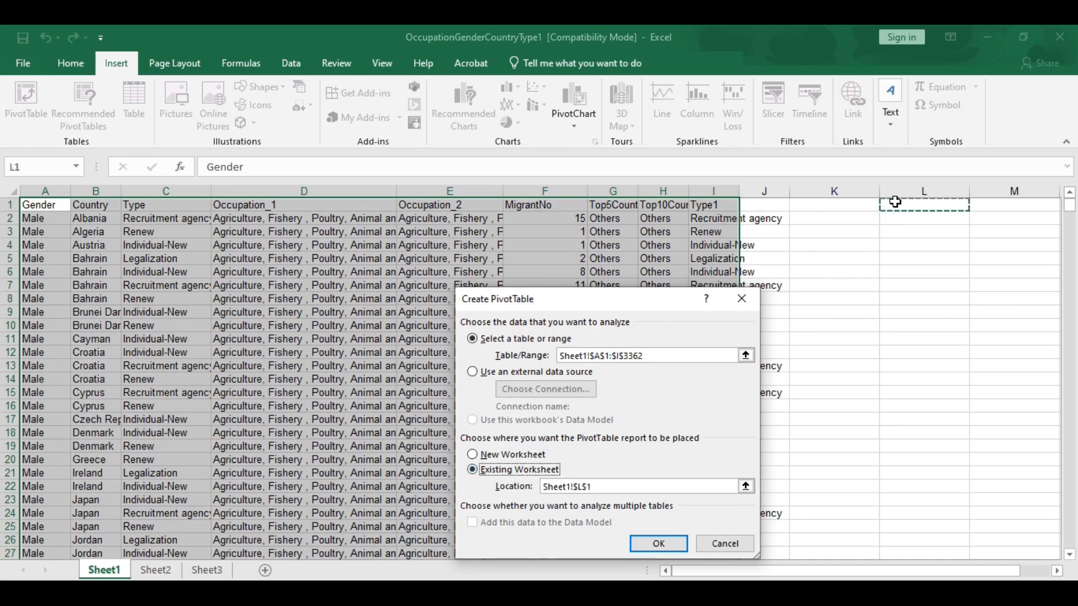
left_click(657, 544)
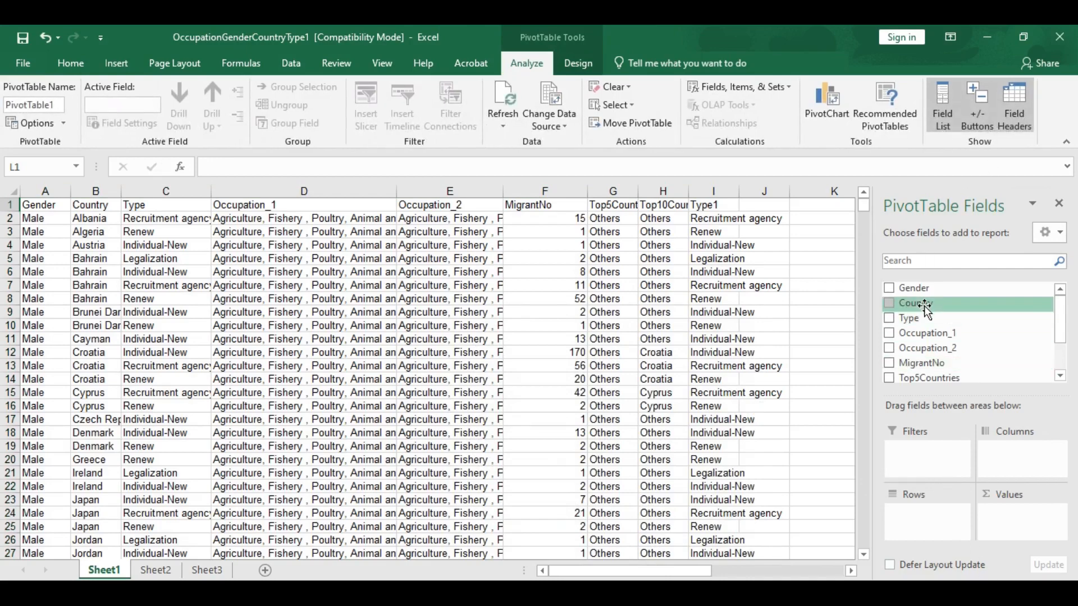
- Add the Country field to the PivotTable's rows
left_click_drag(696, 572, 732, 571)
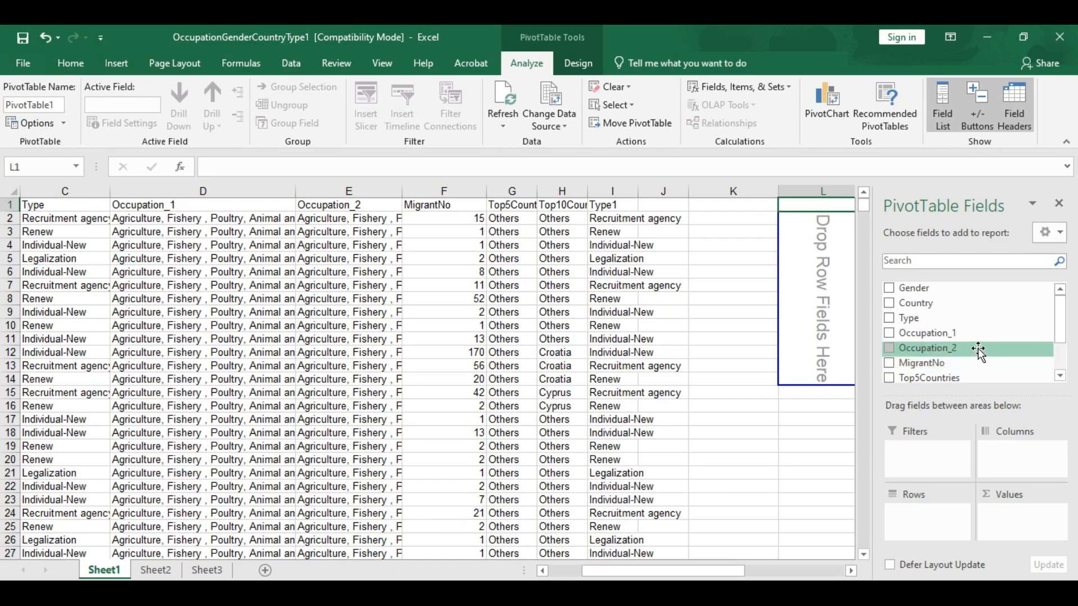
left_click_drag(955, 303, 902, 521)
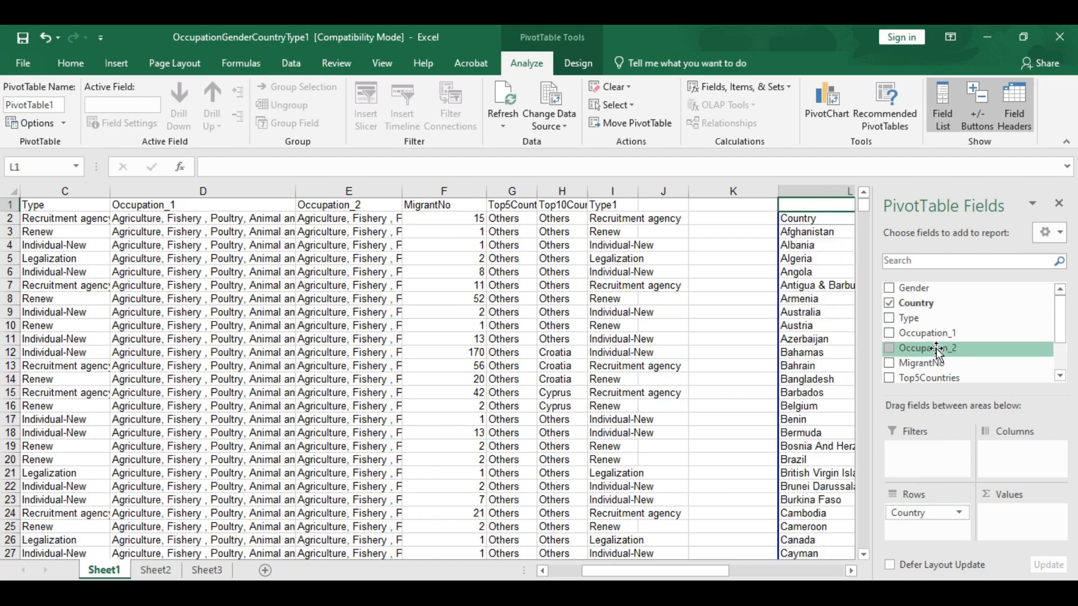
mouse_move(936, 351)
left_mouse_down()
mouse_move(991, 514)
mouse_move(978, 435)
mouse_move(994, 464)
mouse_move(941, 334)
left_mouse_up()
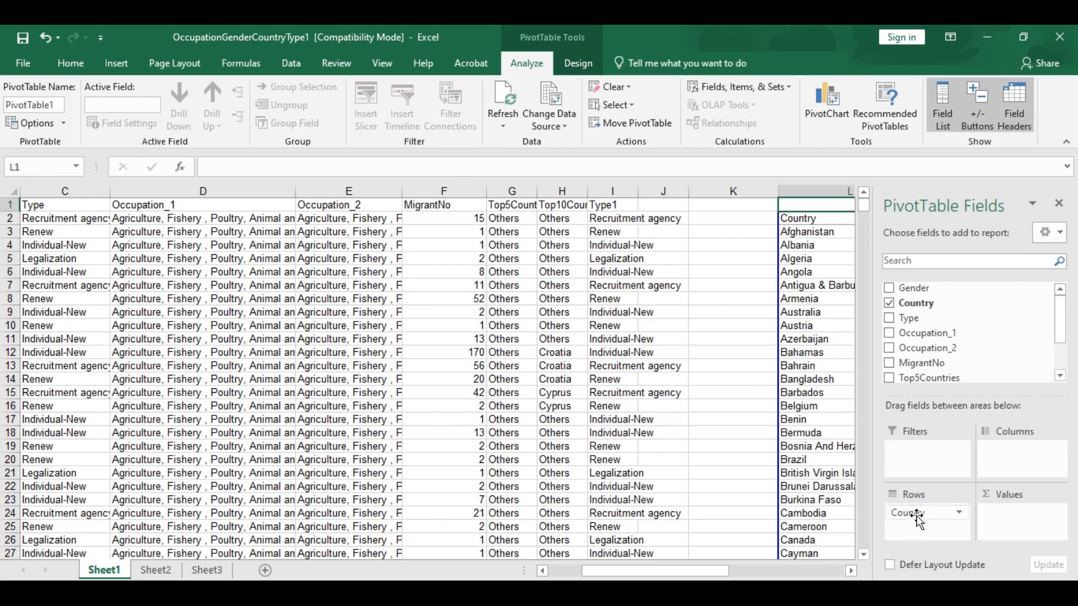
left_click(800, 232)
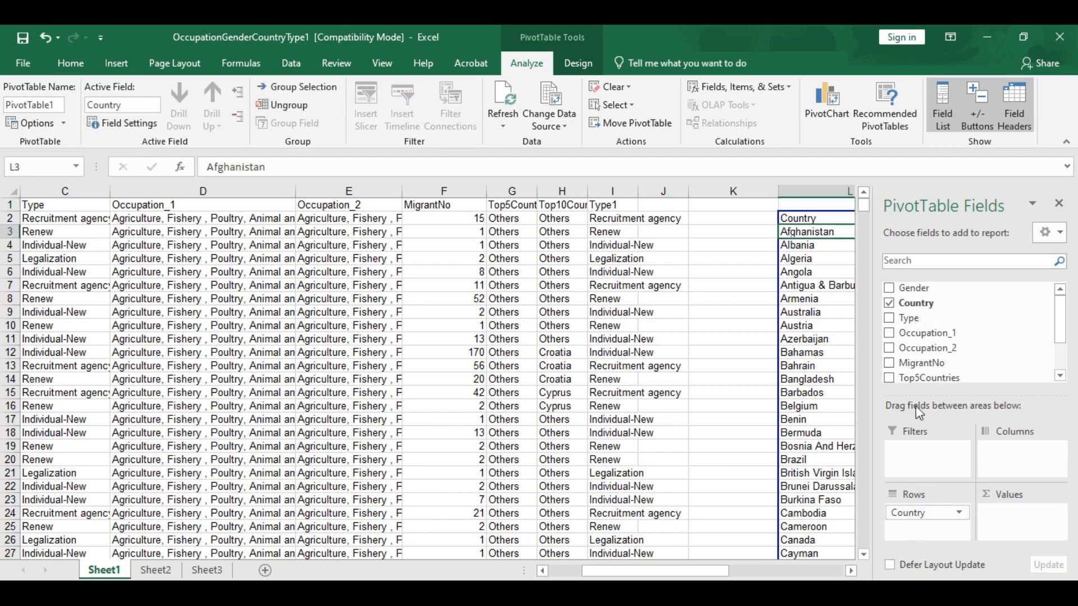
- Add Occupation_2 to the PivotTable's columns and summarize MigrantNo as a sum in its values
left_click_drag(926, 348, 1008, 453)
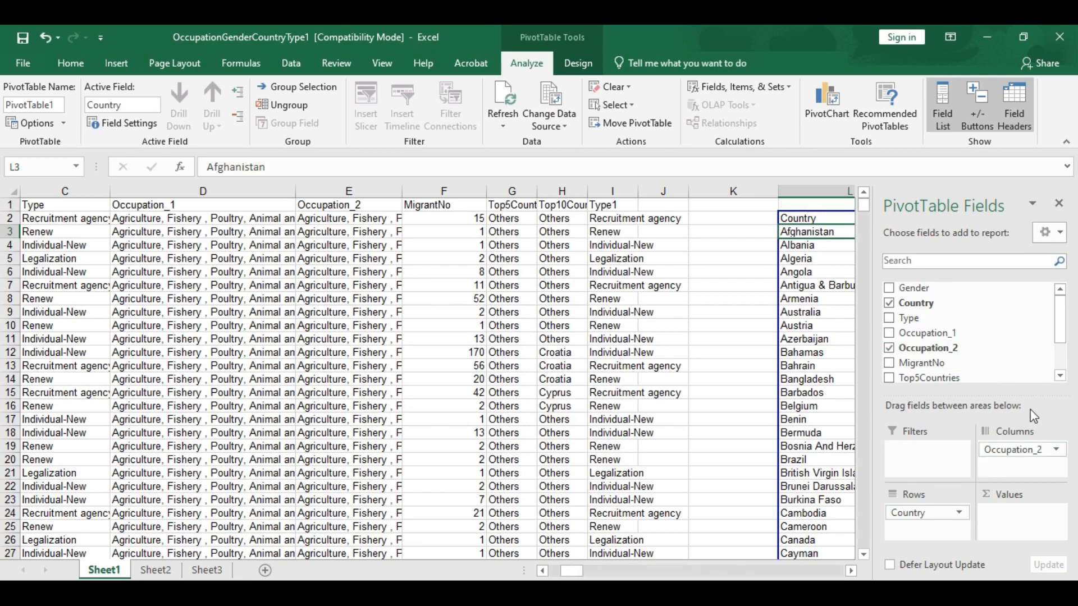
left_click_drag(920, 364, 1009, 517)
left_click(758, 311)
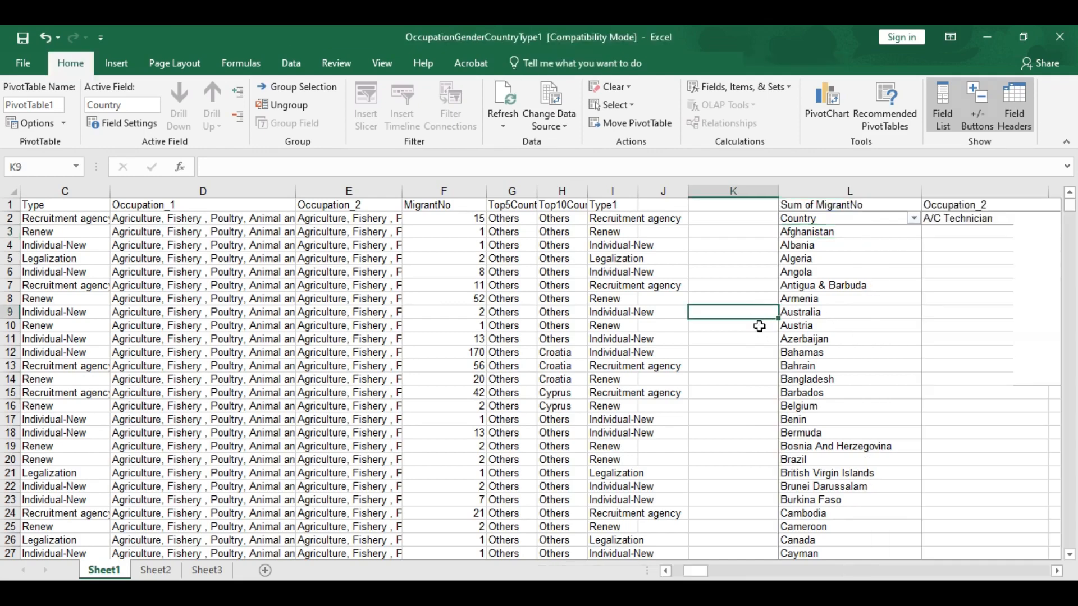
- Examine the A/C Technician migrant sums by country, including Bahrain and UAE, down to the Grand Total row
left_click_drag(704, 576, 757, 574)
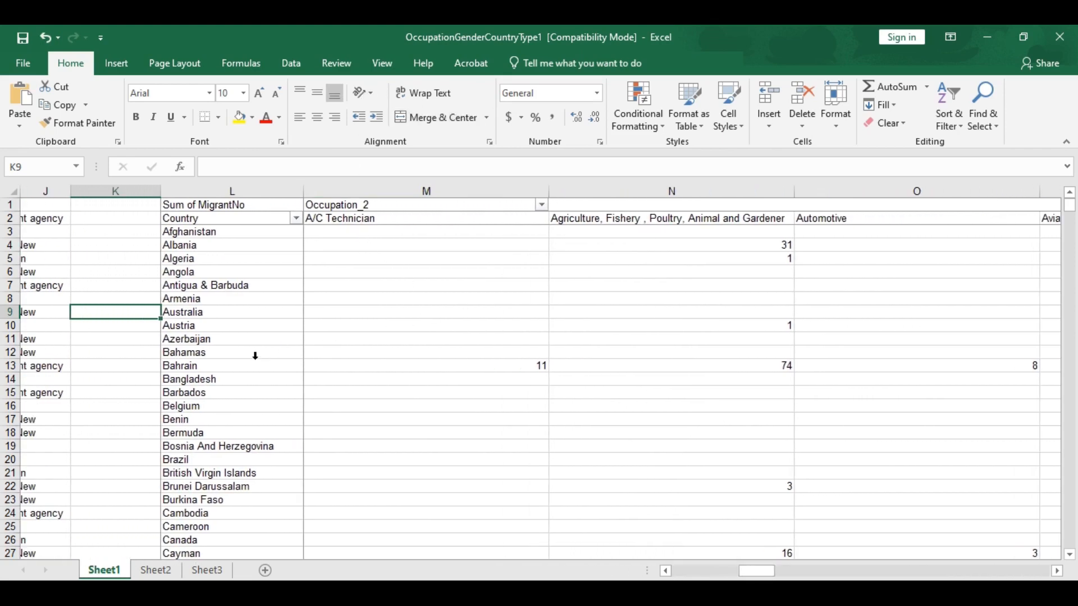
left_click(238, 367)
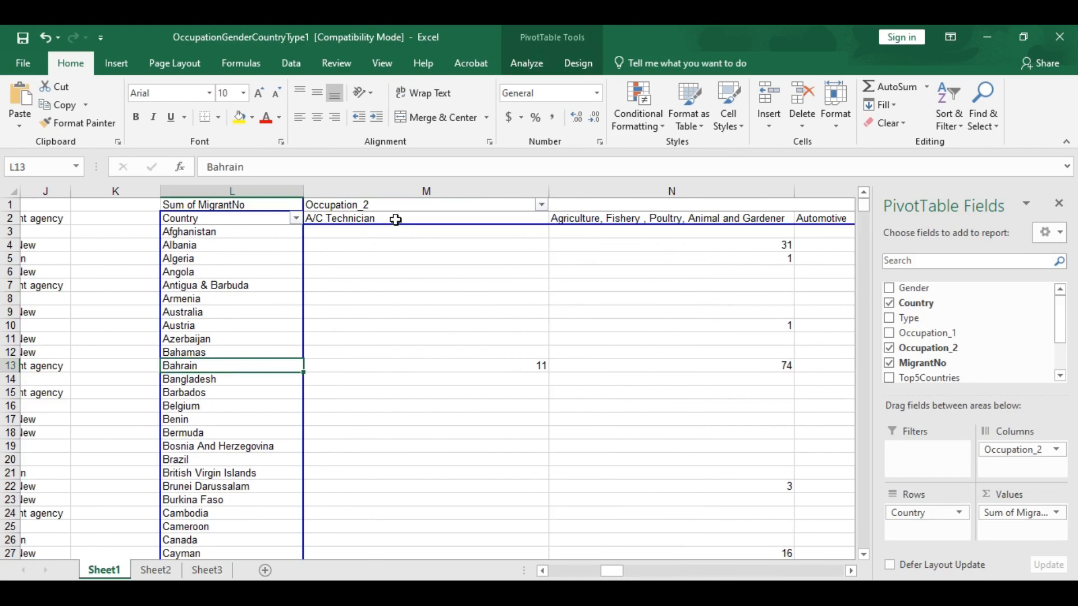
left_click(515, 365)
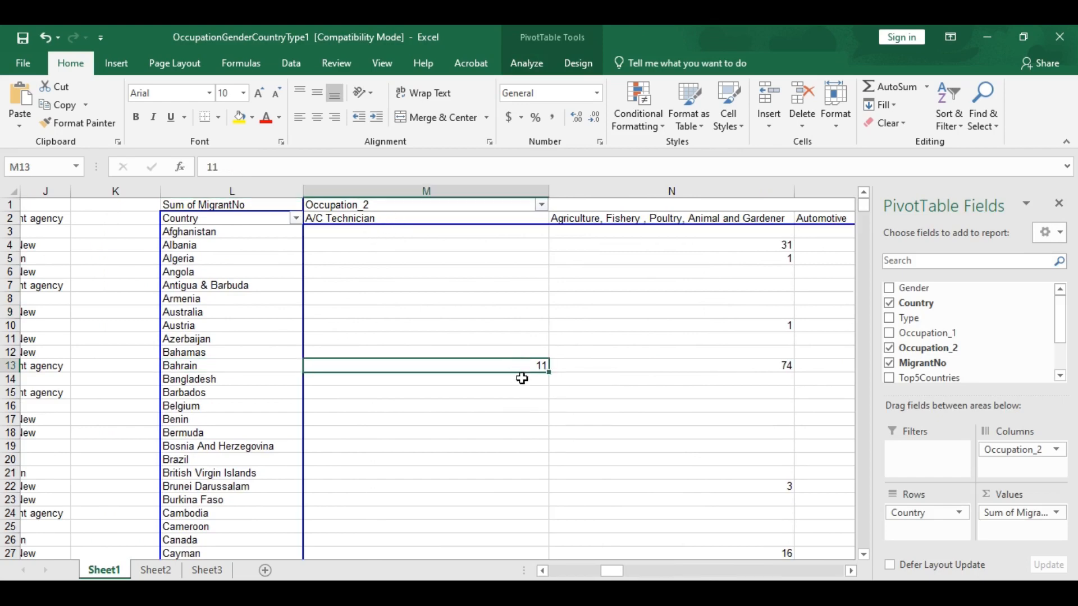
scroll(521, 382, "down", 6)
scroll(521, 382, "down", 20)
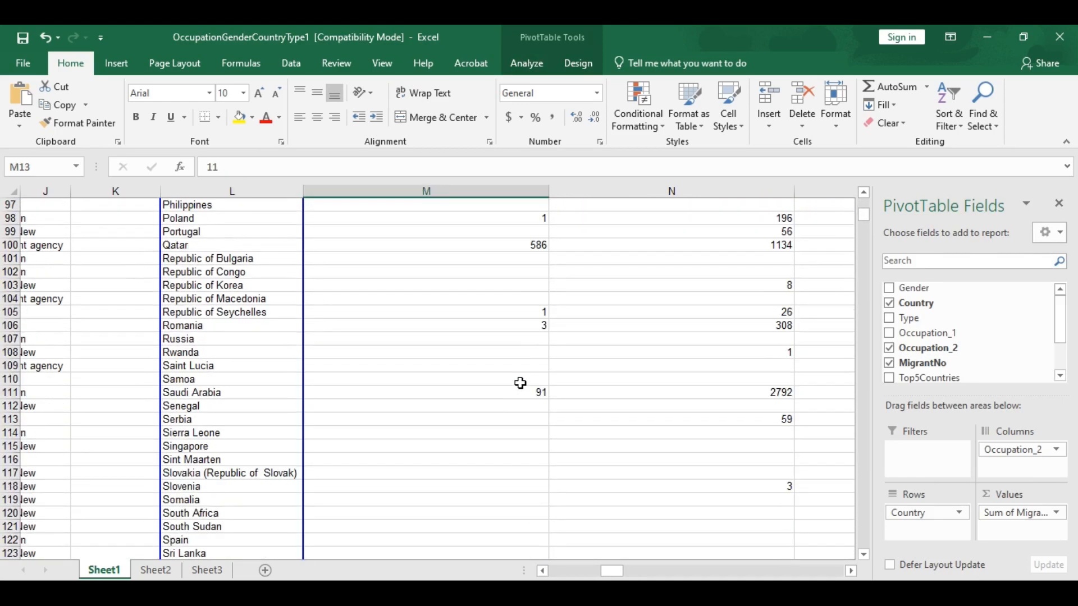
scroll(521, 382, "down", 5)
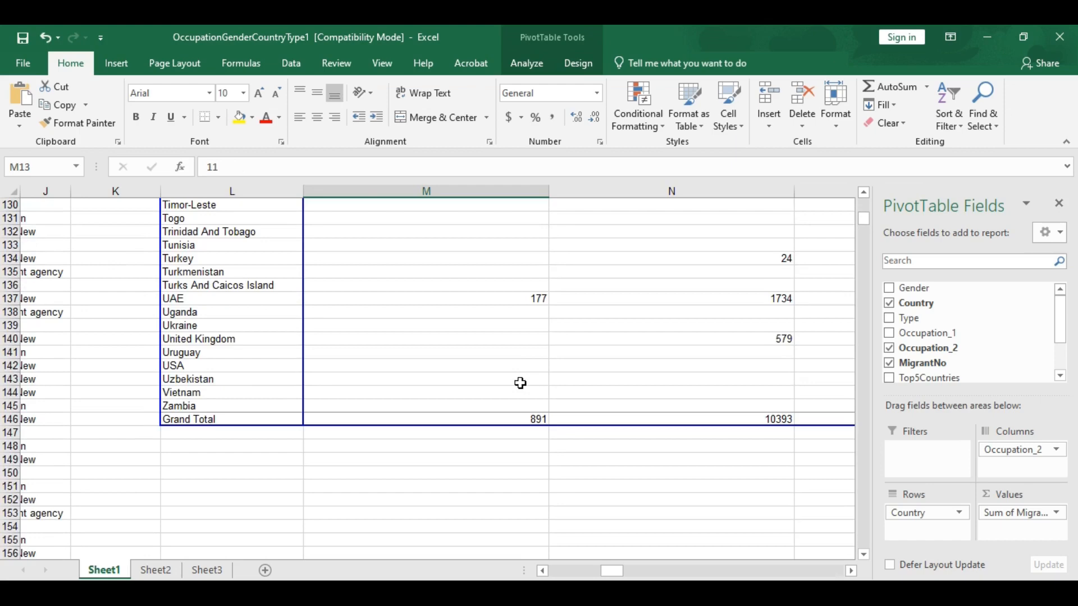
left_click(193, 302)
left_click(517, 303)
scroll(737, 372, "up", 6)
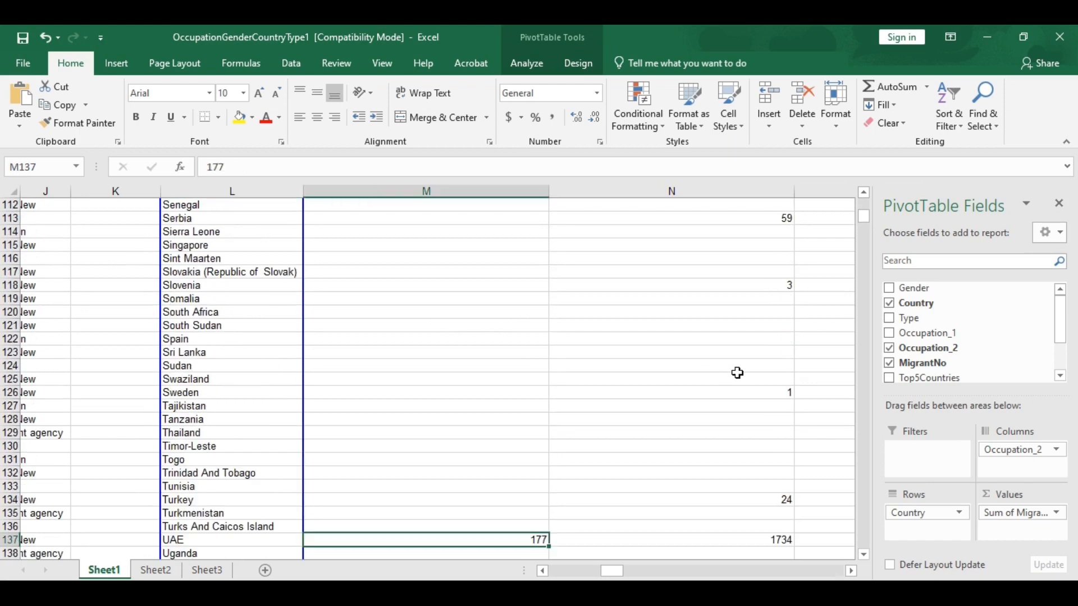
scroll(737, 373, "up", 20)
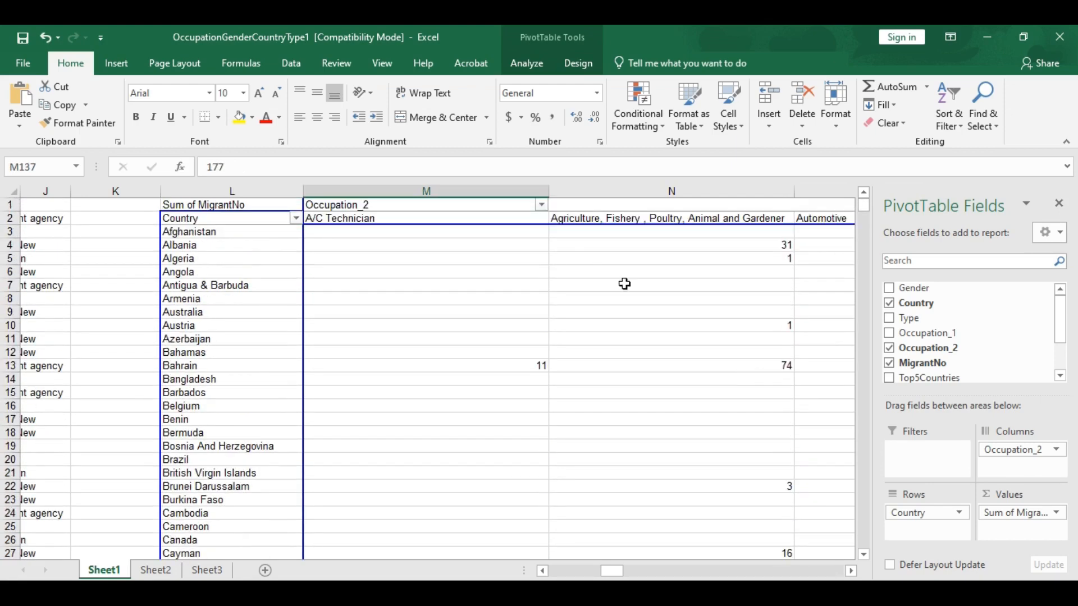
- Examine the PivotTable's occupation columns from Aviation and Cruise through Chef/Cook to Electrician
left_click(607, 218)
scroll(607, 218, "right", 3)
left_click(606, 217)
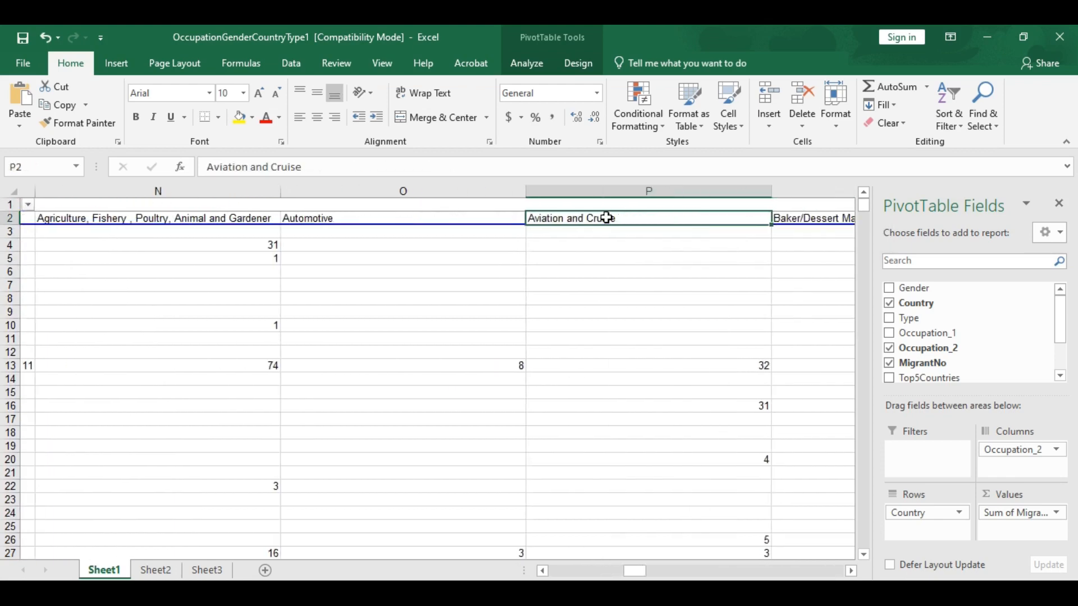
key("Right")
key("Right")
key("Right")
key("Right")
key("Right")
key("Right")
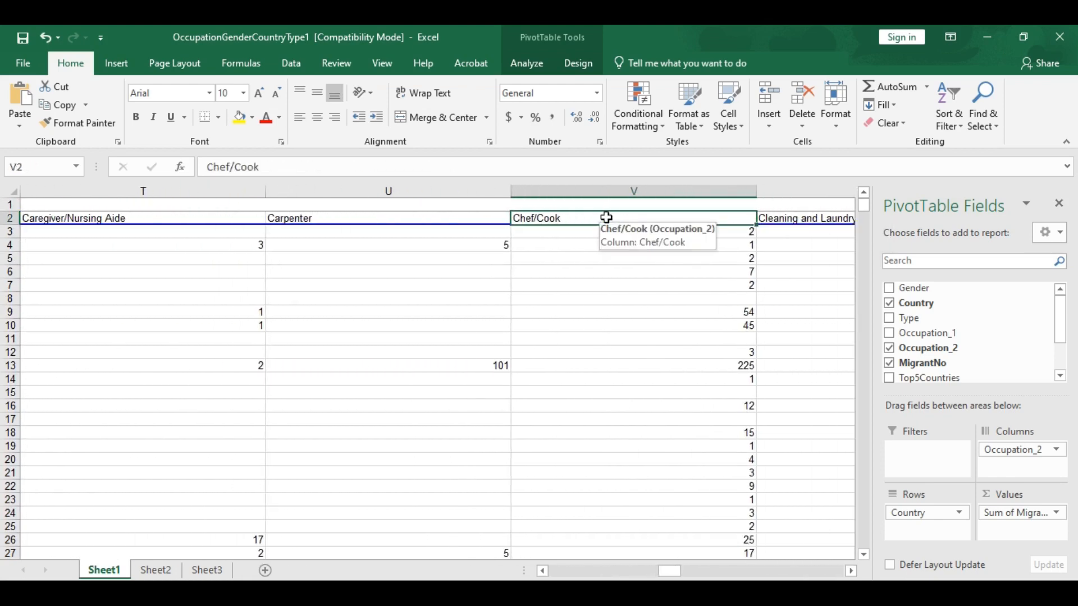
key("Right")
key("Right")
key("Right")
key("Right")
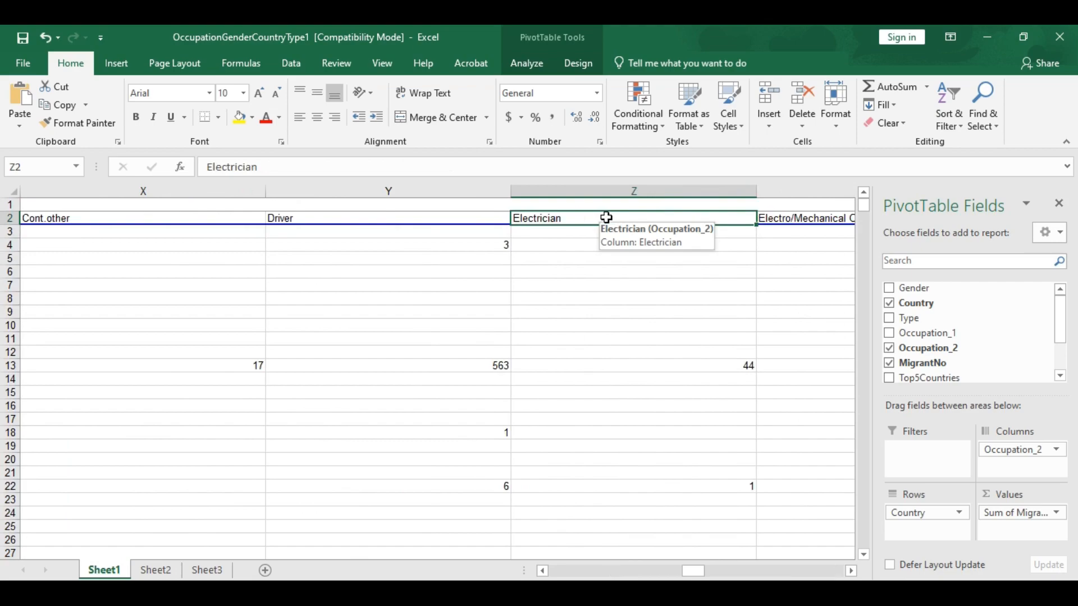
- Look back across row 2 to the source data in column A, and review the occupation headings again up to Carpenter
key("Left")
key("Left")
key("Left")
key("Left")
key("Left")
key("Left")
key("Left")
key("Left")
key("Left")
key("Left")
key("Left")
key("Left")
key("Left")
key("Left")
key("Left")
key("Left")
key("Left")
key("Left")
key("Left")
key("Left")
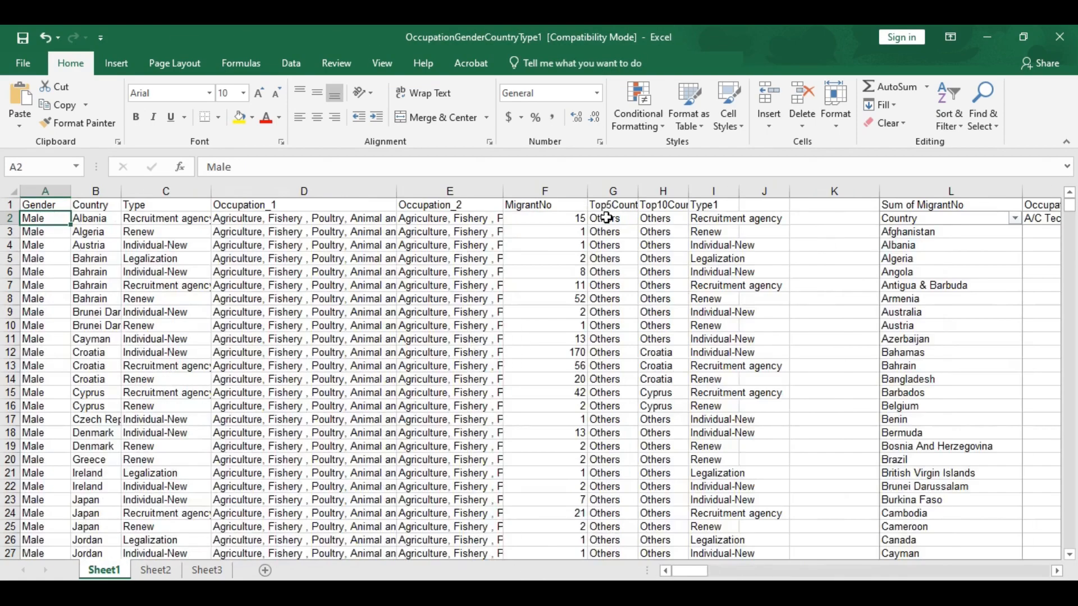
key("Right")
key("Right")
key("Right")
key("Right")
key("Right")
key("Right")
key("Right")
key("Right")
key("Right")
key("Right")
key("Right")
key("Right")
key("Right")
key("Right")
key("Right")
key("Right")
key("Right")
key("Right")
key("Right")
key("Right")
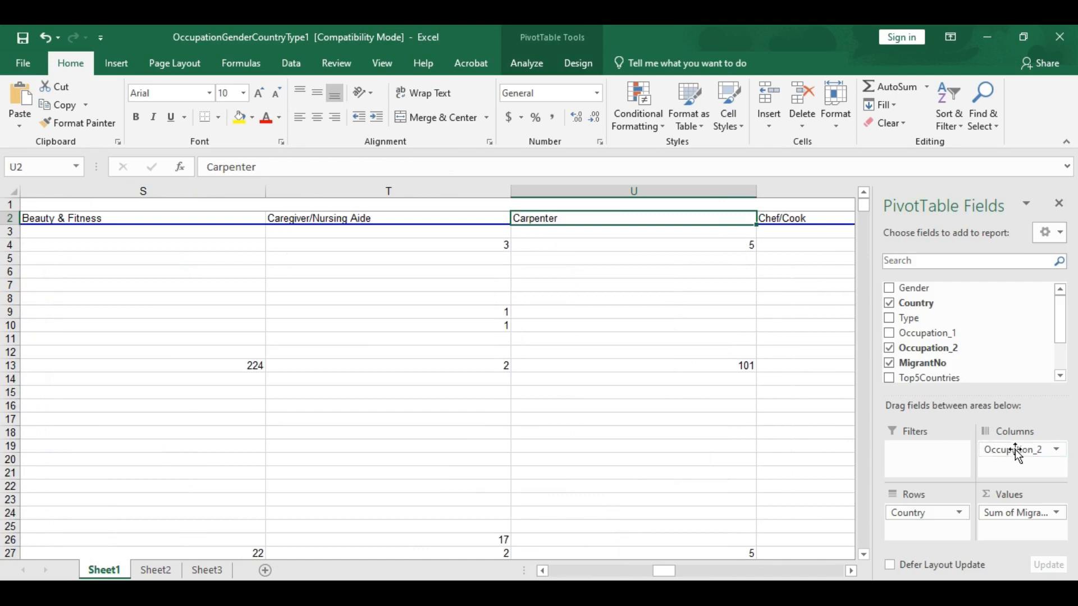
- Remove Occupation_2 from the PivotTable's columns and review the migrant totals by country
left_click_drag(1021, 449, 974, 315)
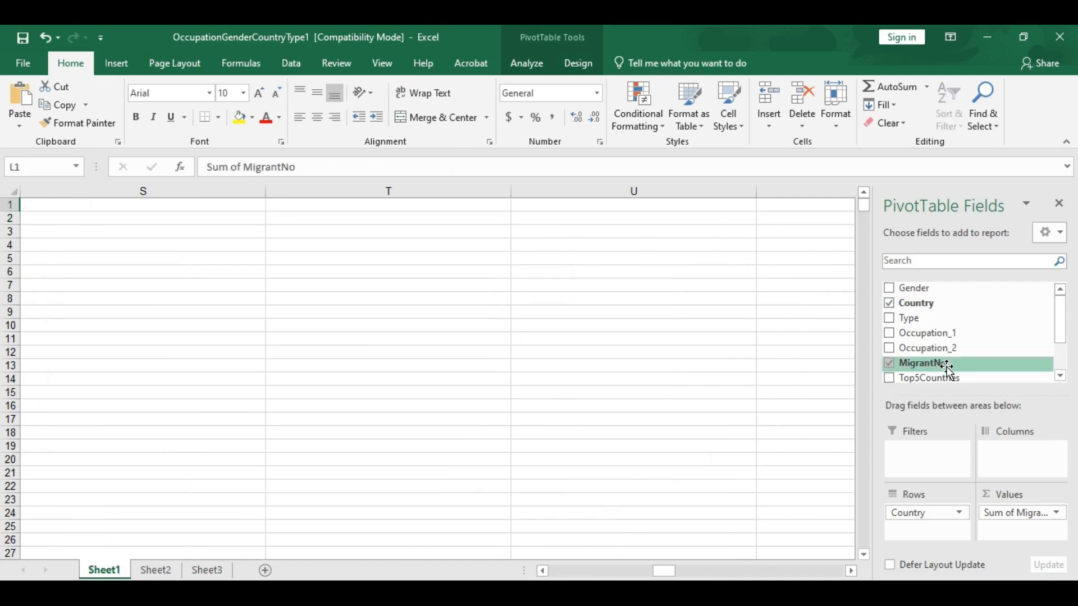
left_click(932, 515)
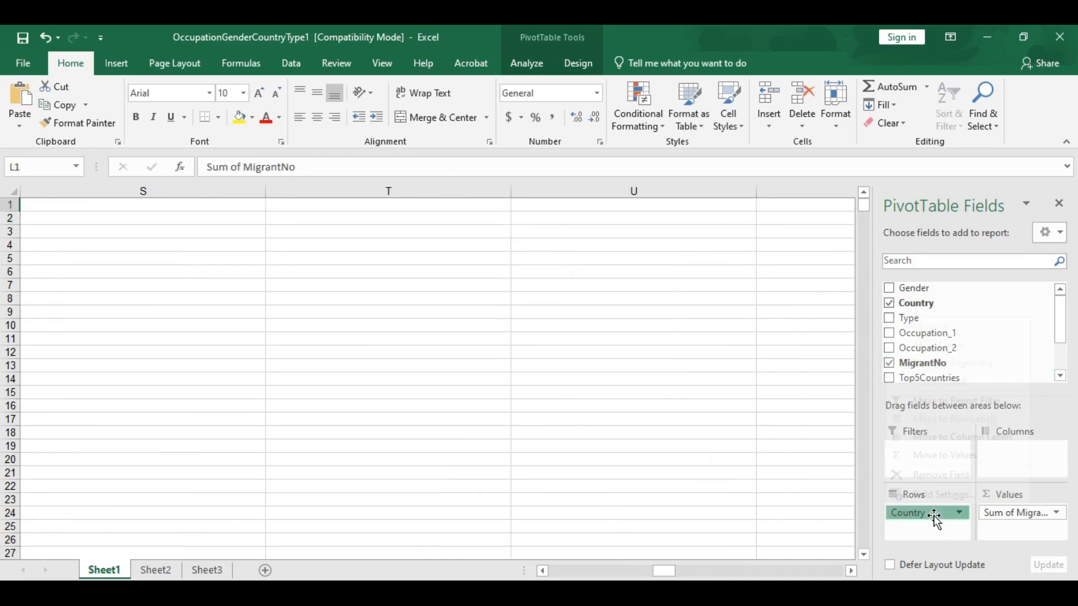
left_click(924, 532)
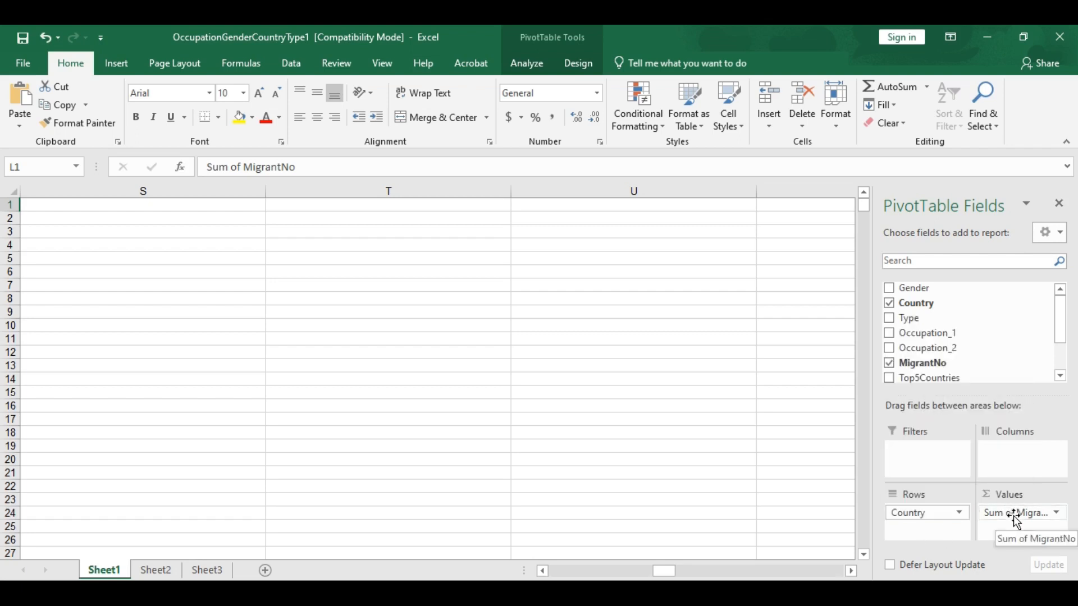
left_click_drag(665, 571, 595, 572)
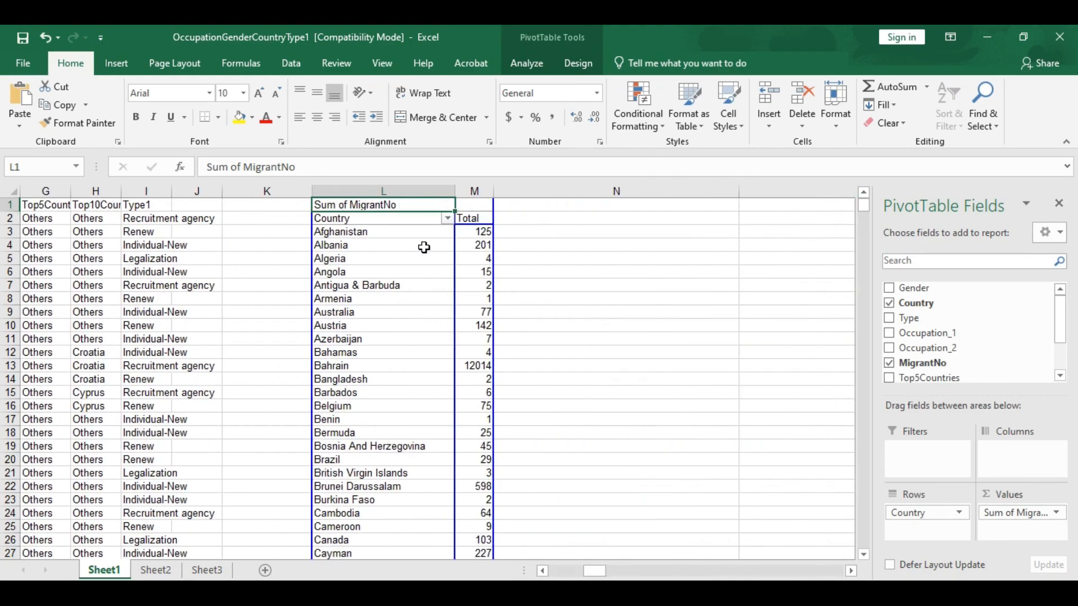
left_click(424, 246)
left_click(422, 206)
scroll(455, 299, "down", 5)
scroll(457, 298, "up", 5)
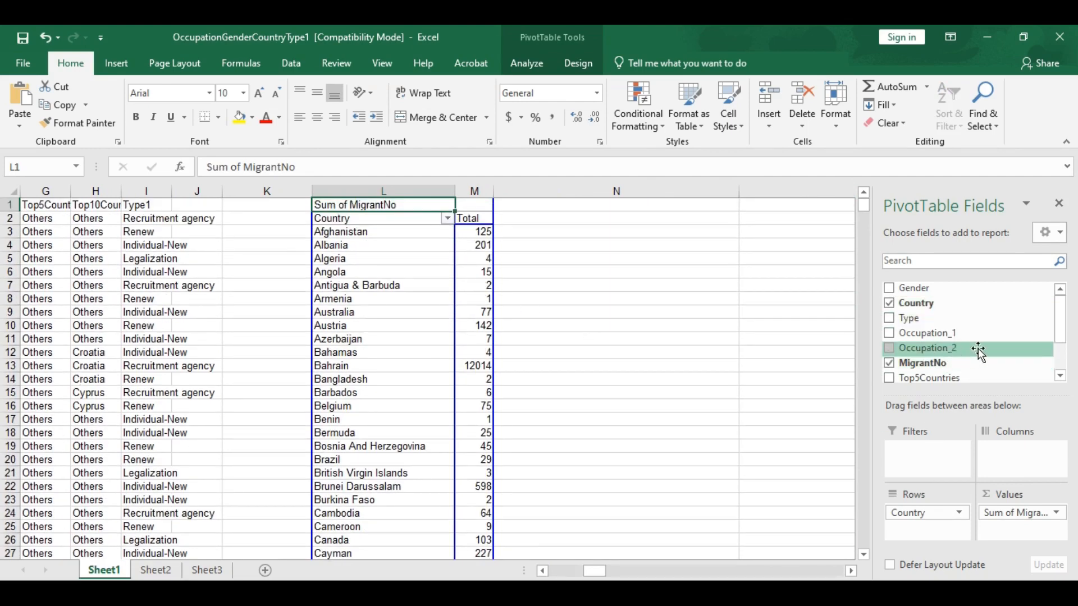
- Add the Type field to the PivotTable's filters
mouse_move(1061, 332)
left_mouse_down()
mouse_move(1060, 359)
mouse_move(1060, 340)
left_mouse_up()
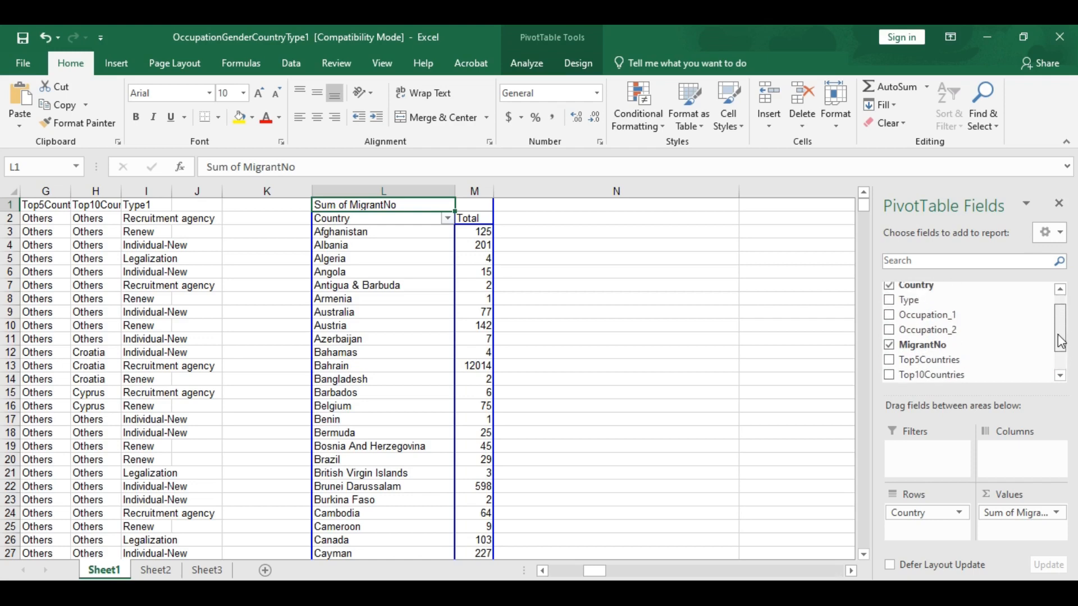
left_click_drag(924, 300, 916, 452)
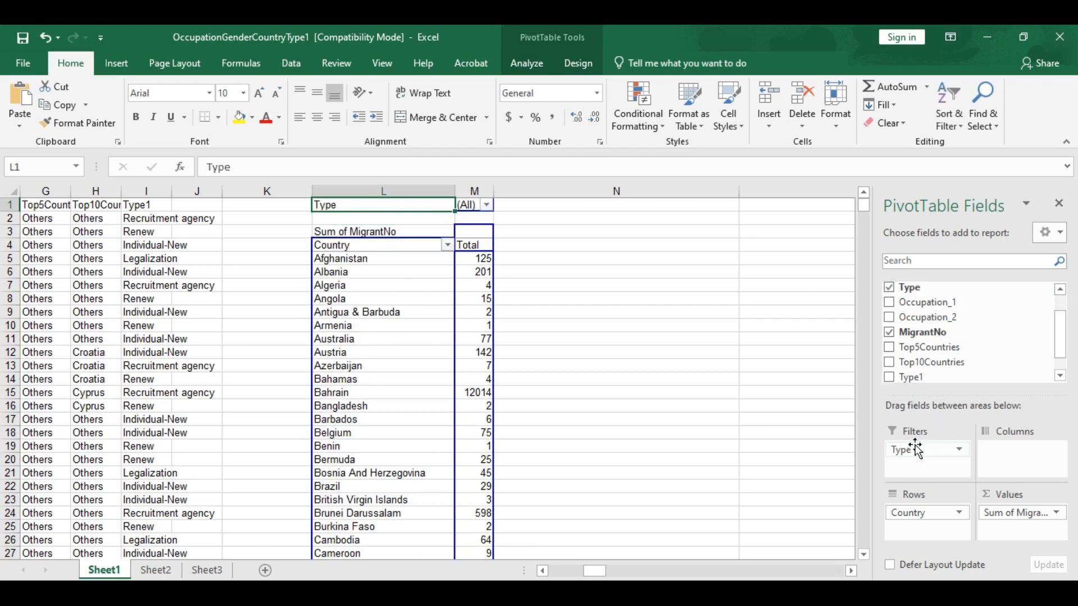
- Filter the PivotTable by Type to show only Individual-New
left_click(486, 204)
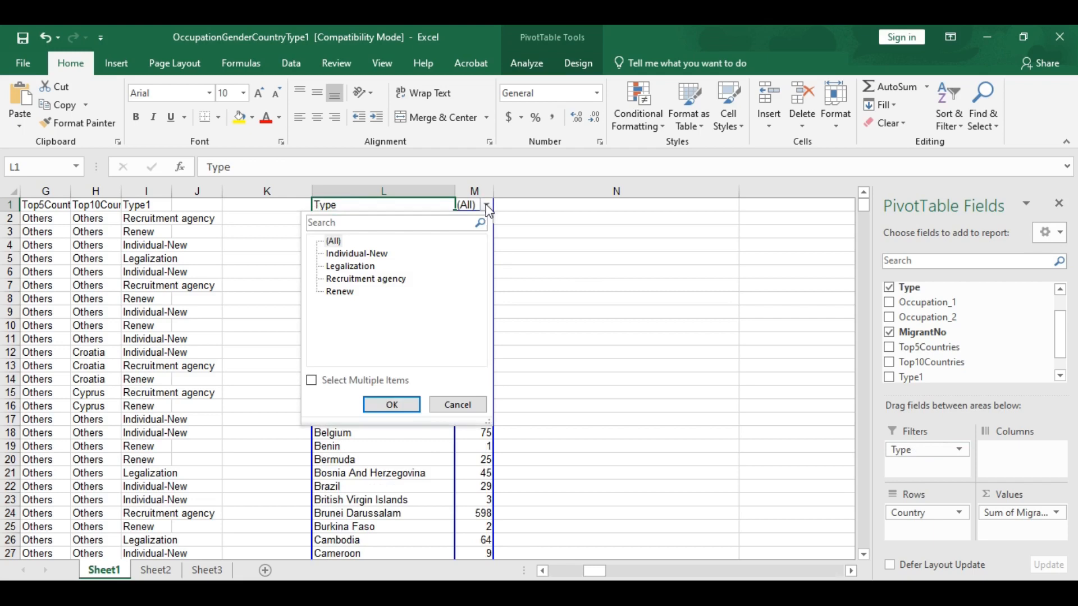
left_click(372, 258)
left_click(390, 407)
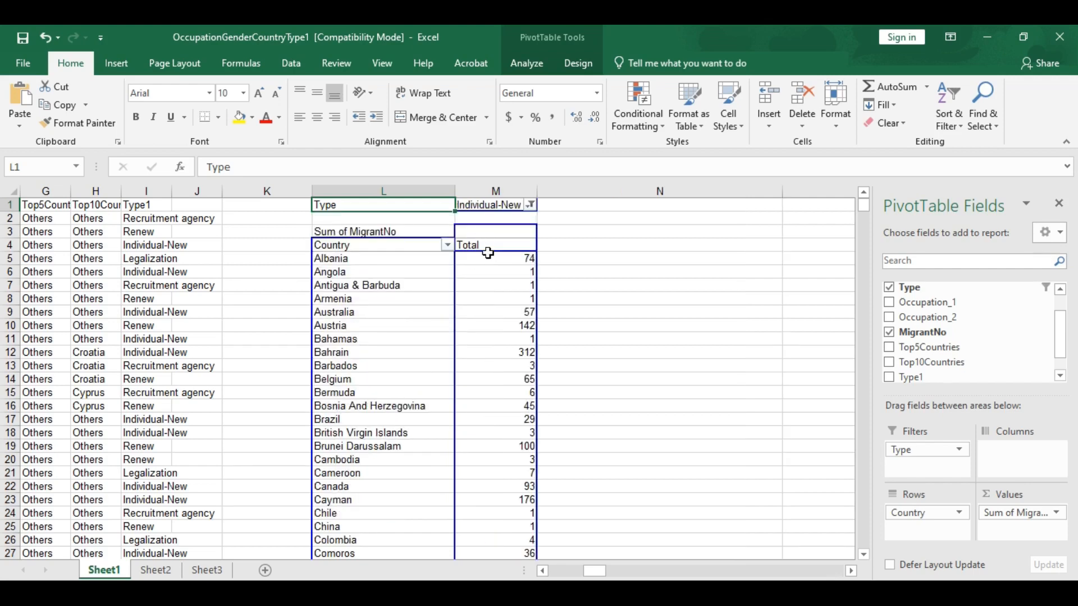
- Allow multiple items in the Type filter and try to include Legalization alongside Individual-New
left_click(530, 206)
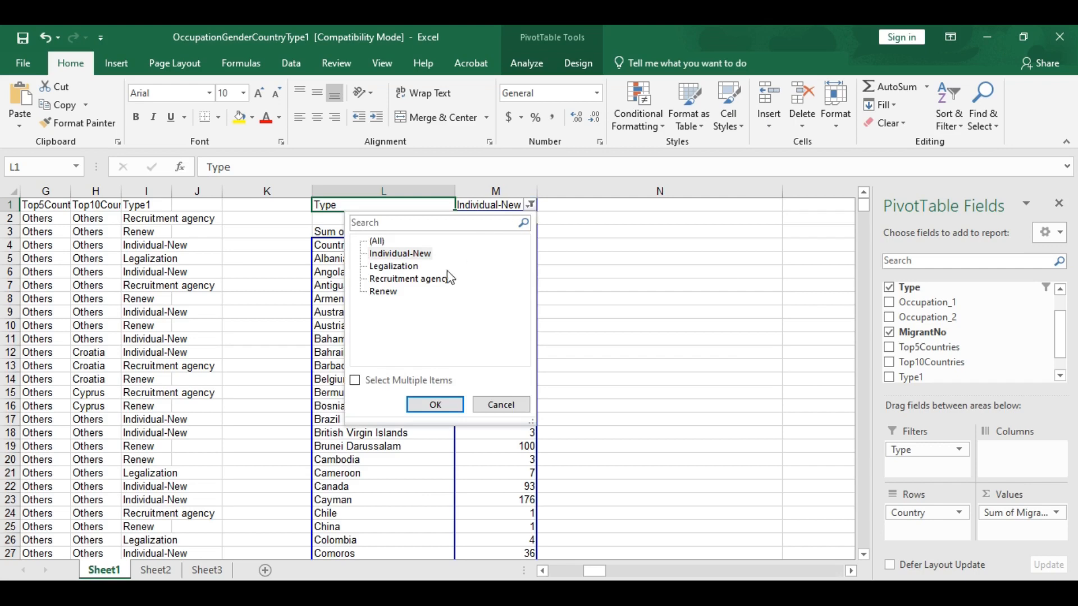
left_click(355, 380)
left_click(406, 268)
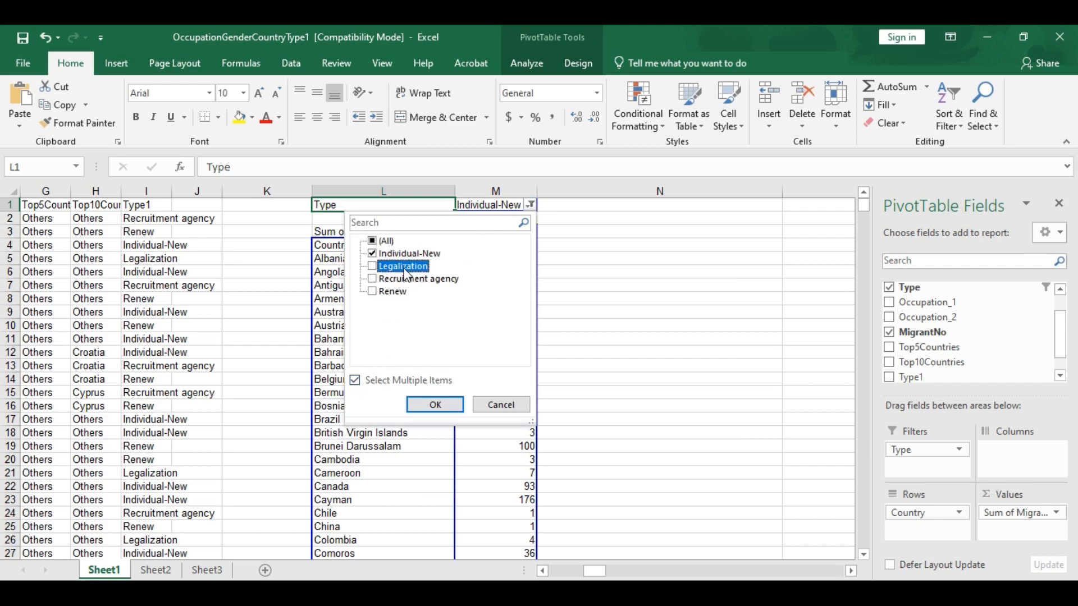
left_click(435, 405)
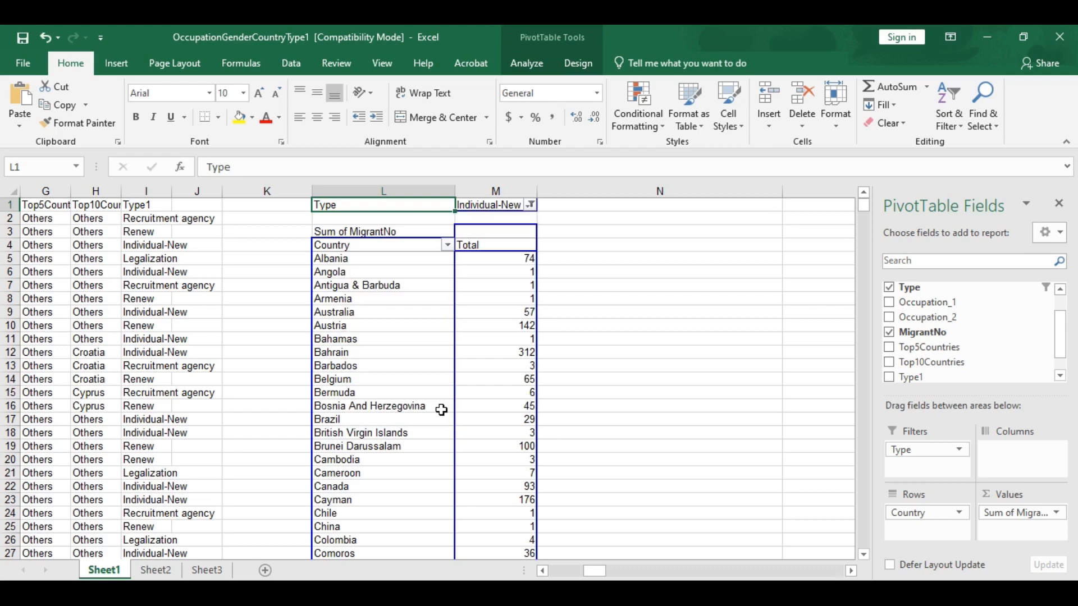
- Reset the PivotTable's Type filter to (All)
left_click(427, 259)
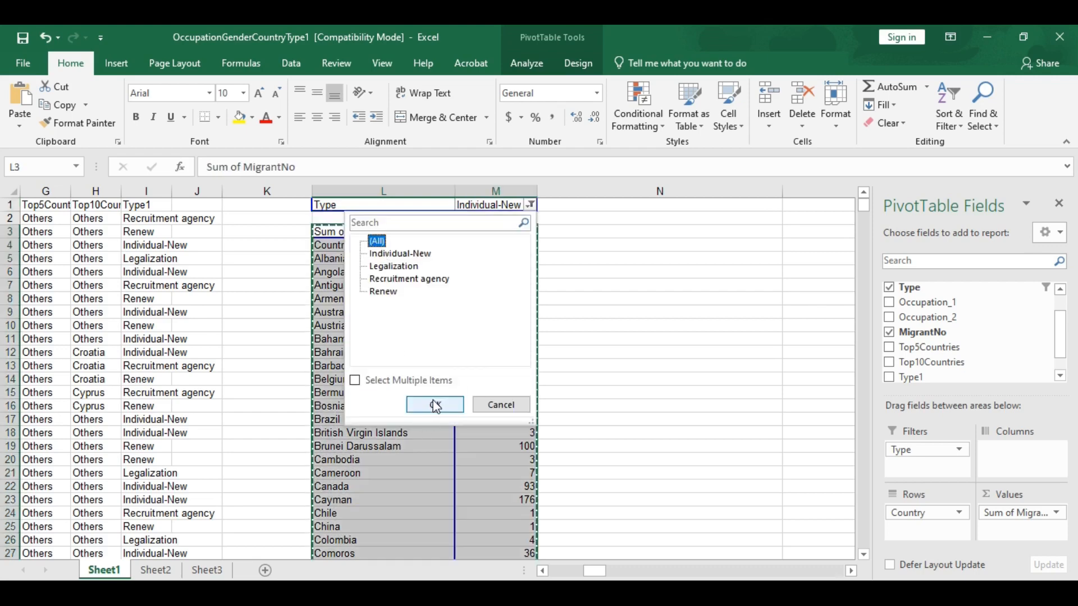
left_click(436, 405)
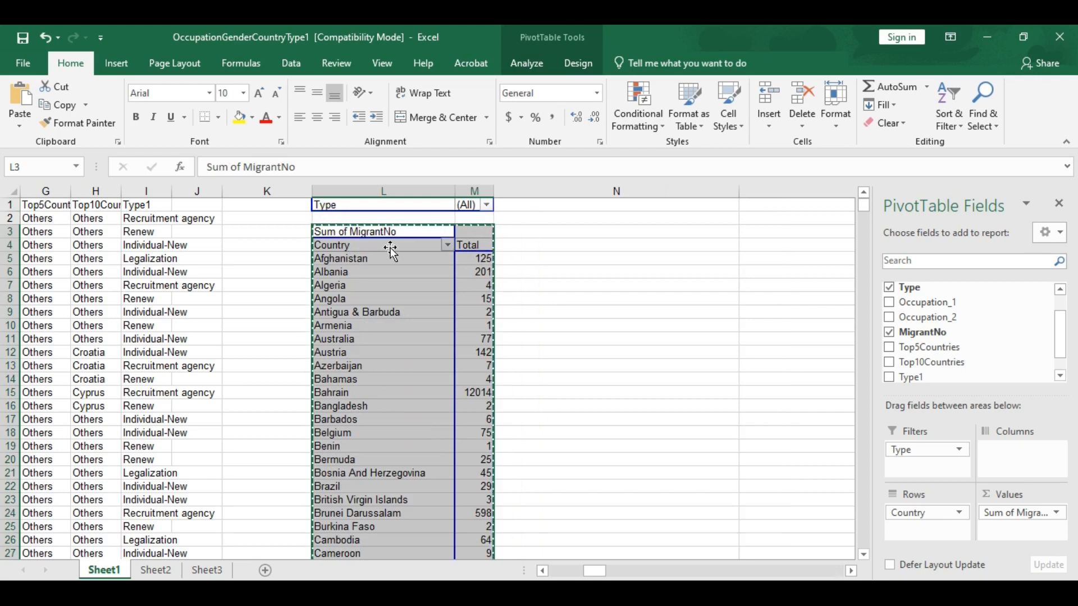
- Copy the whole country summary from the Sum of MigrantNo heading down, including the Total column
left_click(402, 235)
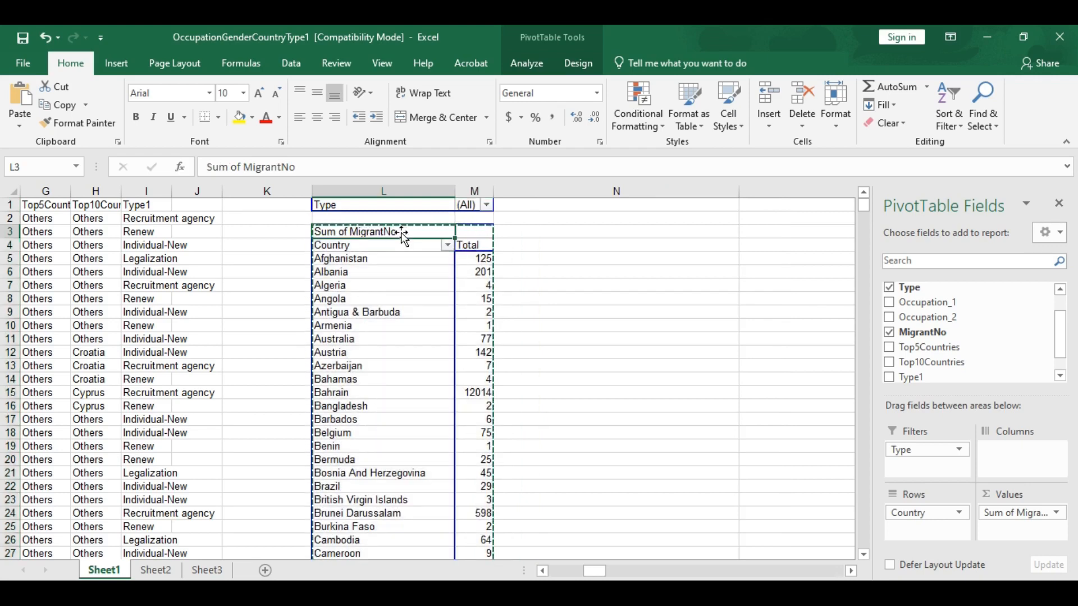
key("ctrl+c")
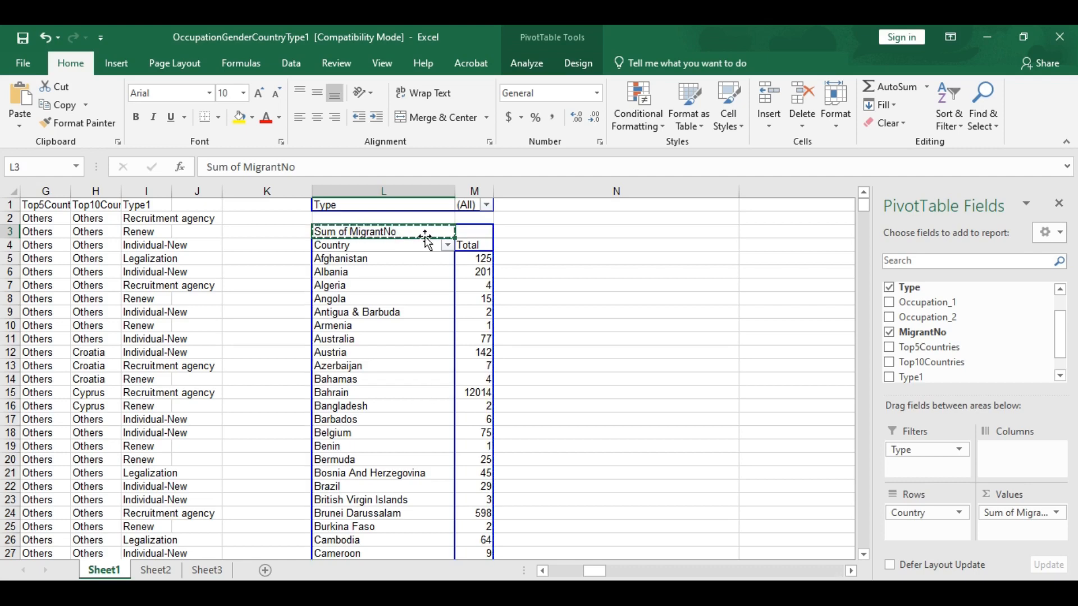
left_click(459, 232)
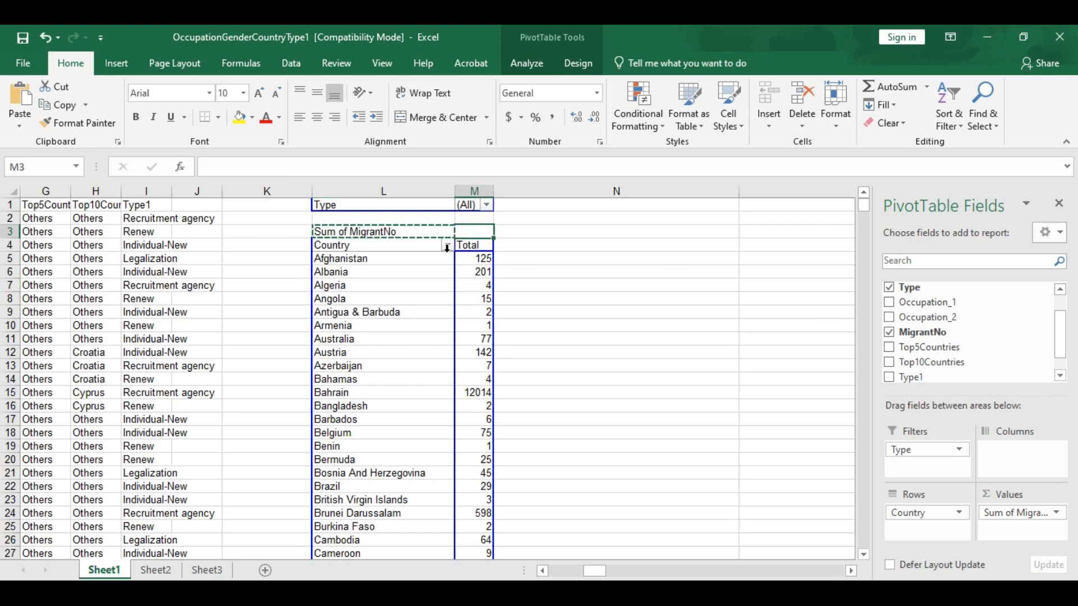
left_click(427, 244)
left_click(427, 244)
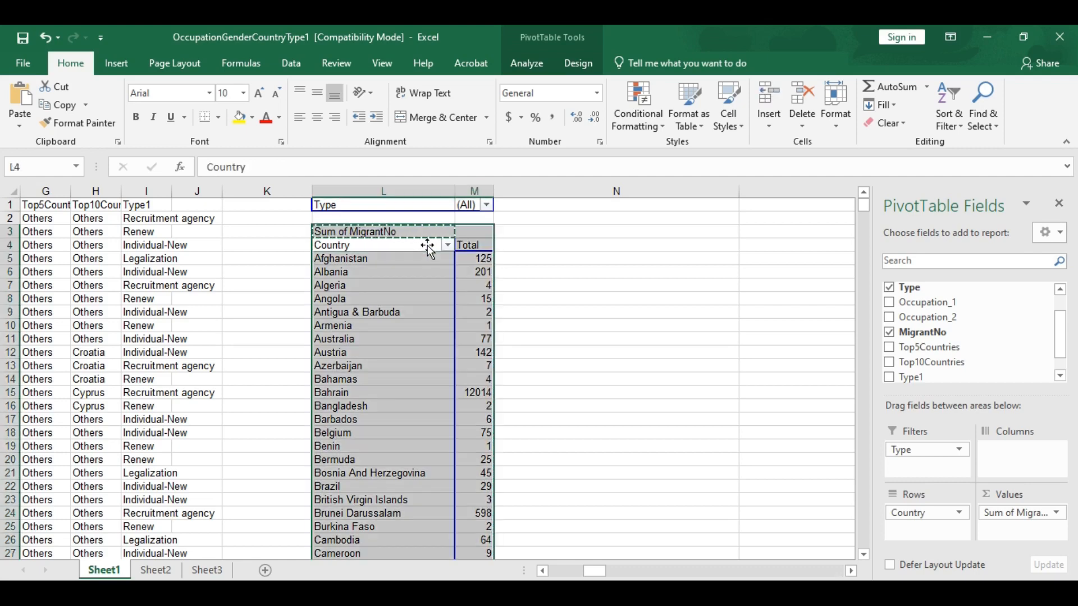
key("ctrl+c")
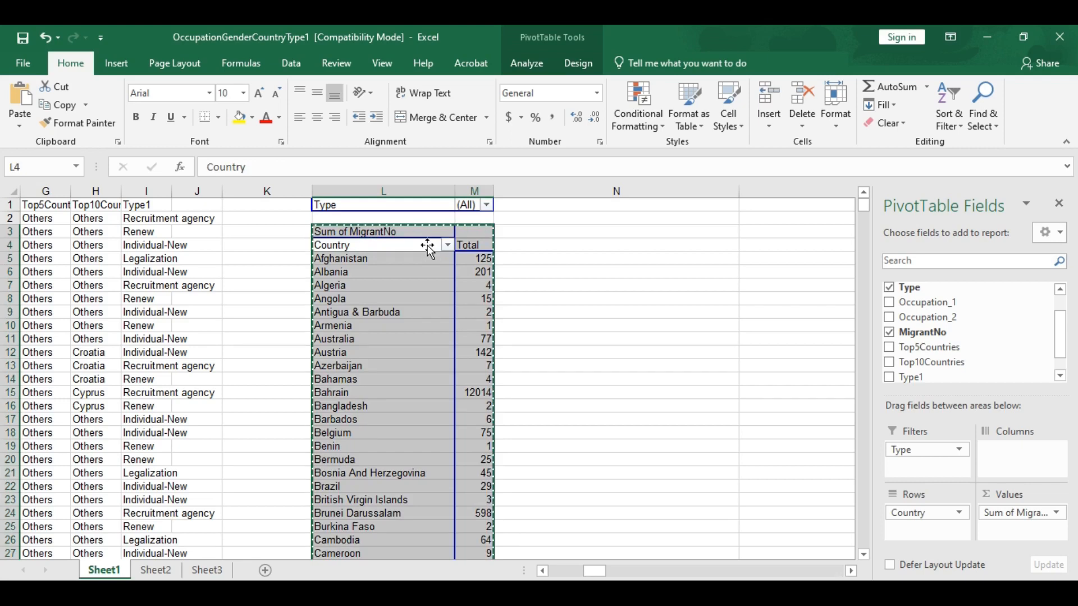
- Add a new worksheet and paste the copied summary there as values starting at cell A1
left_click(266, 571)
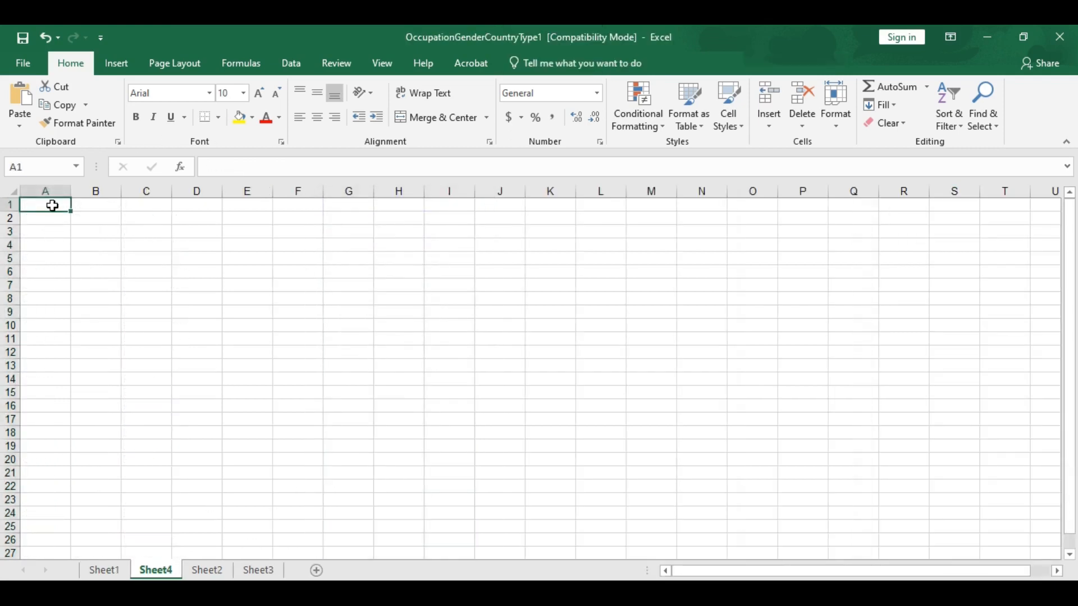
right_click(54, 206)
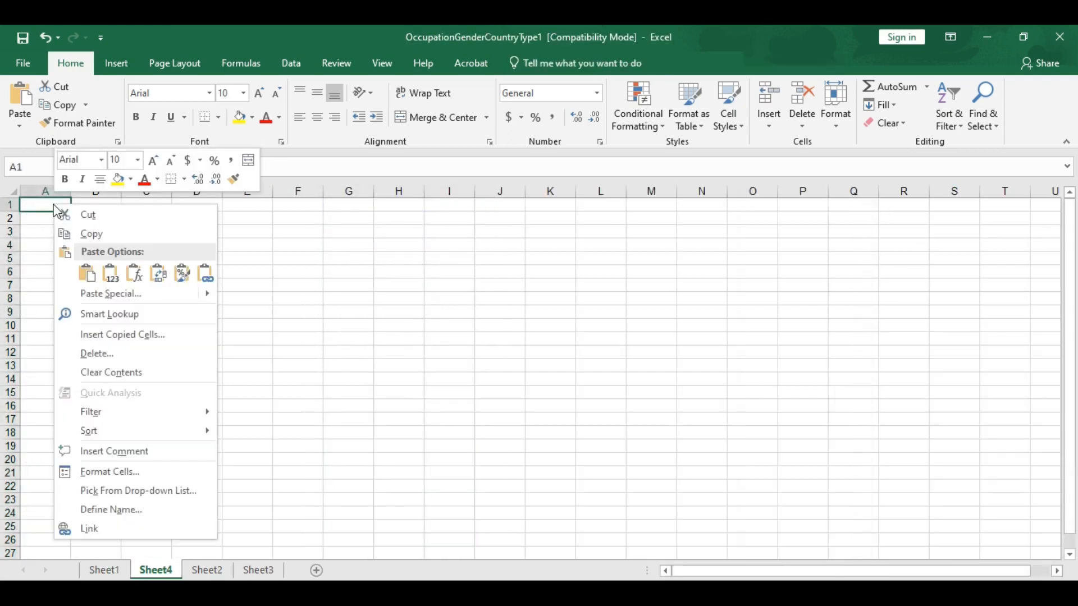
left_click(110, 278)
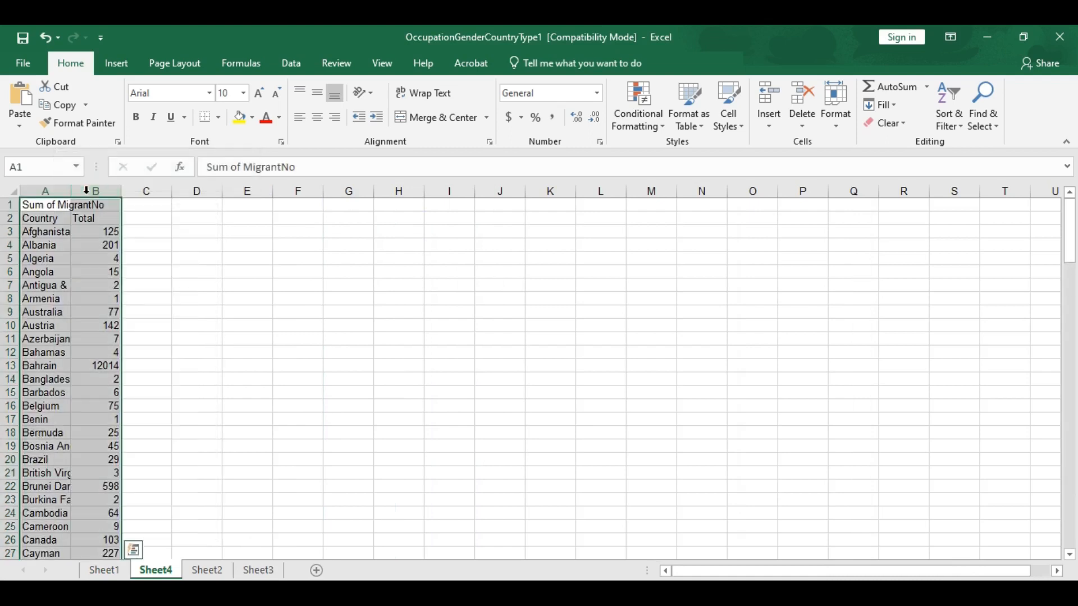
- Autofit columns A and B, and delete the Sum of MigrantNo row above the Country and Total headings
double_click(69, 187)
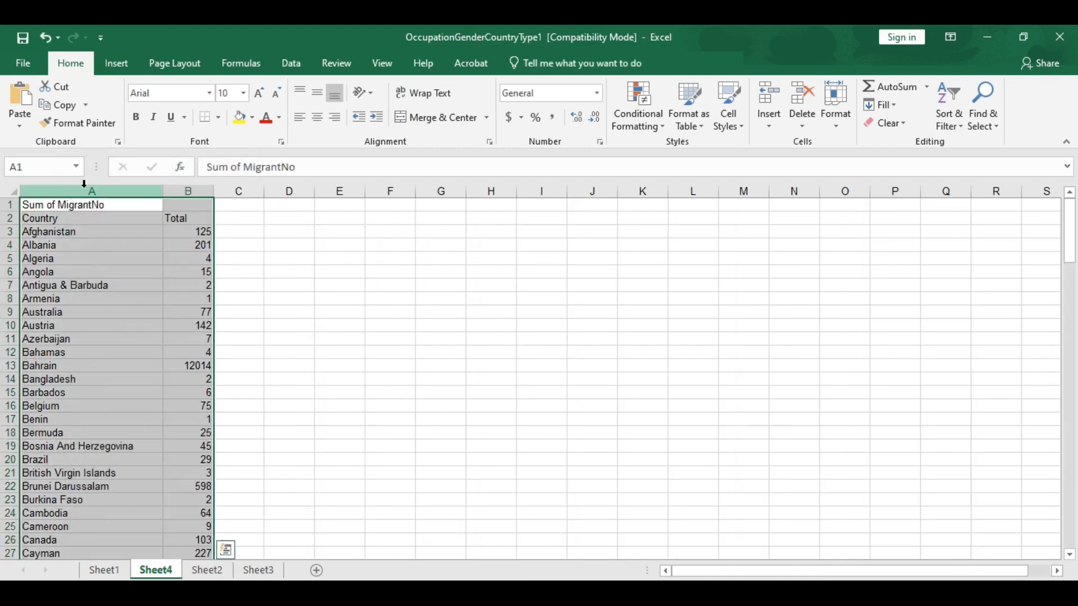
left_click(188, 191)
double_click(210, 190)
left_click(9, 205)
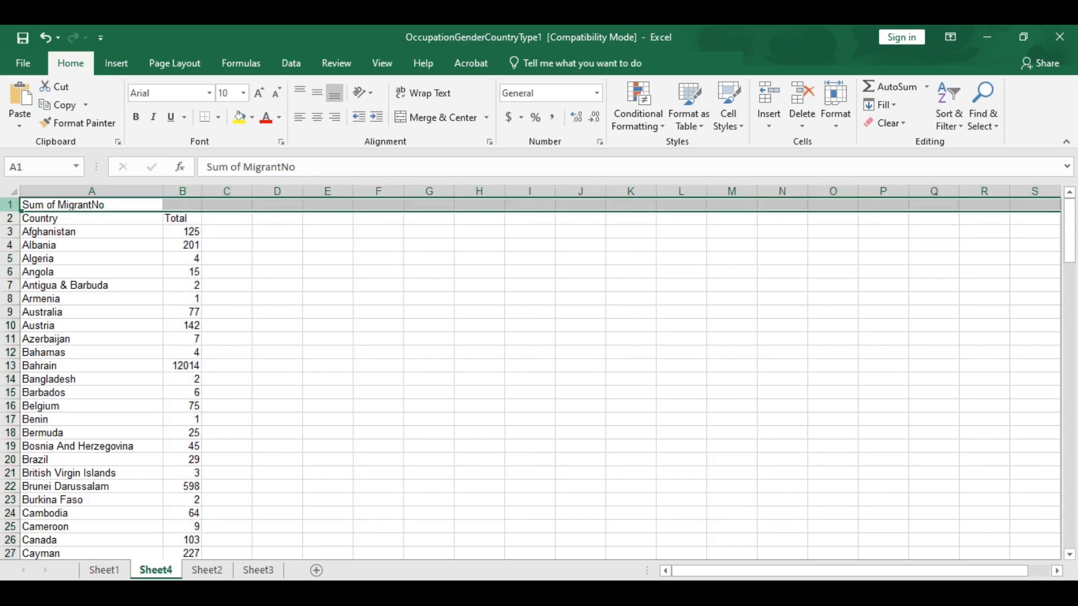
left_click(804, 98)
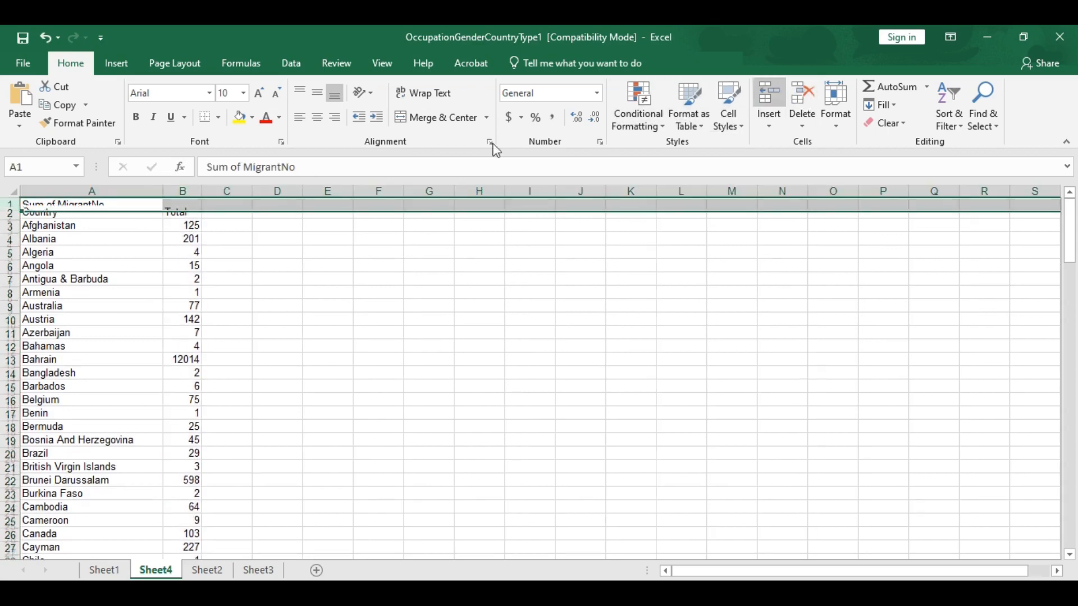
- Rename the heading in B1 to "No of migrant" and autofit column B
left_click(183, 205)
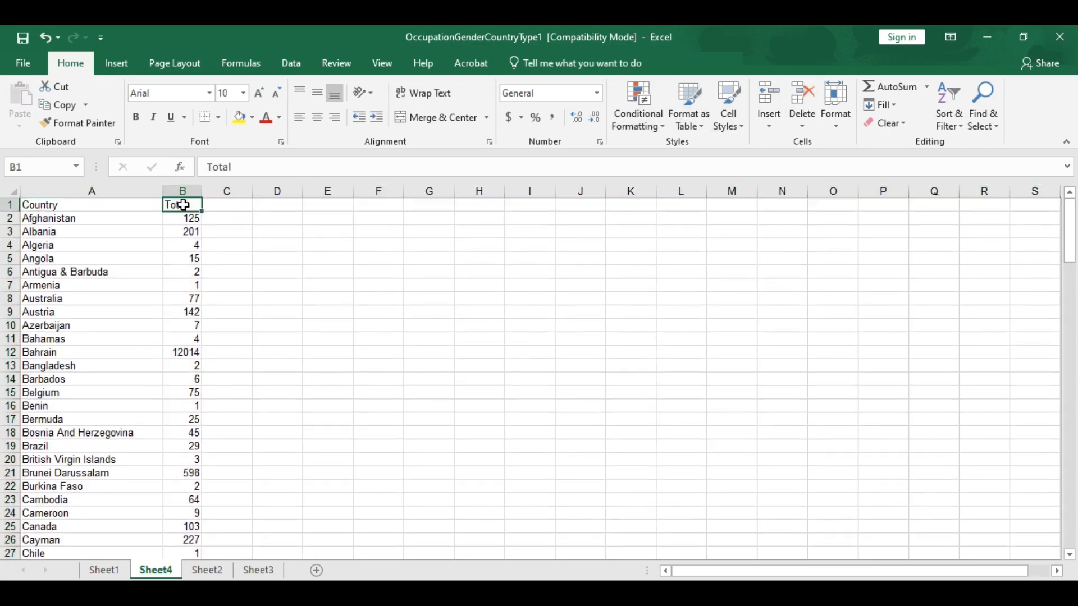
type("No of")
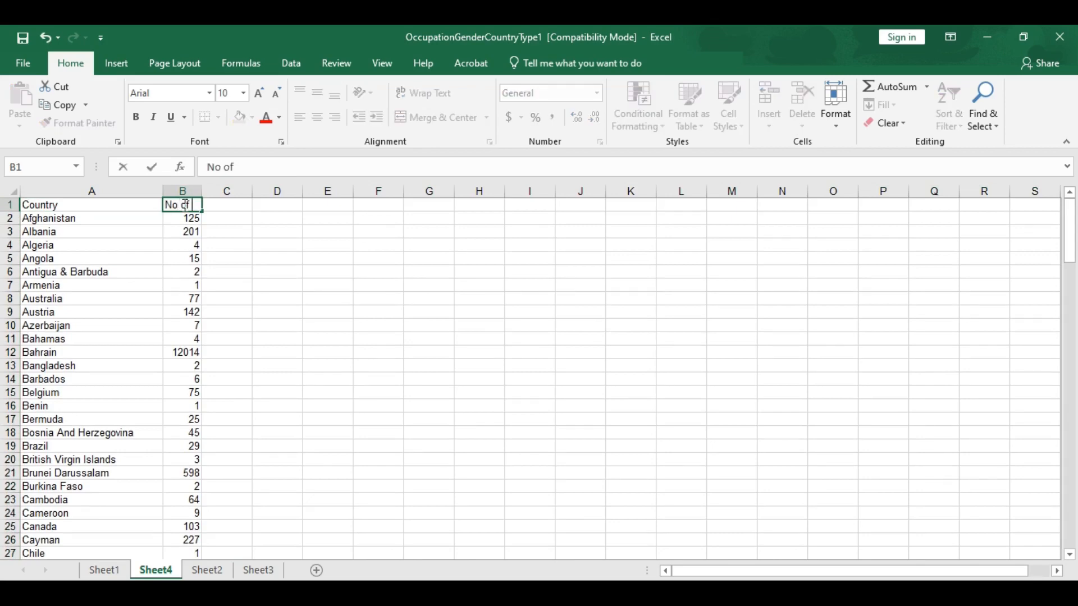
type(" migrant")
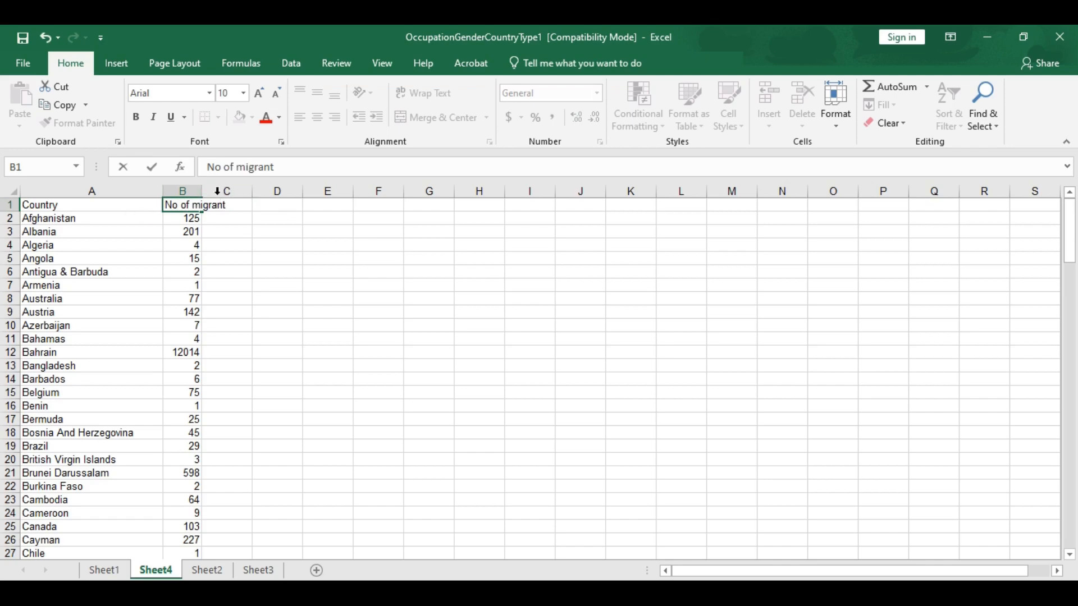
double_click(203, 191)
- Head column C with % and enter =B2/B145% in C2 to calculate Afghanistan's share of the Grand Total
left_click(262, 207)
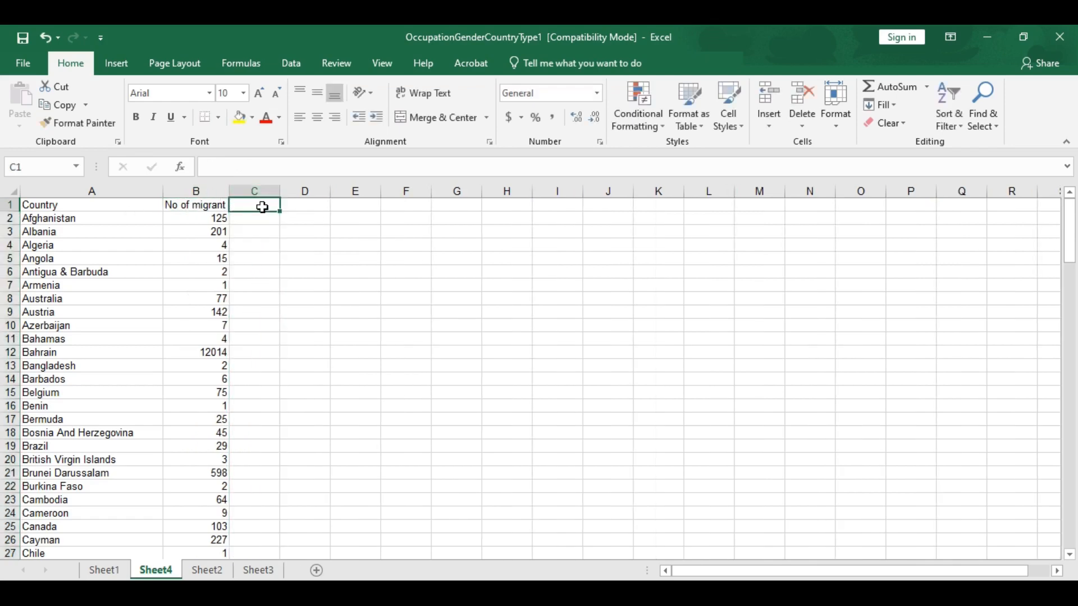
type("%")
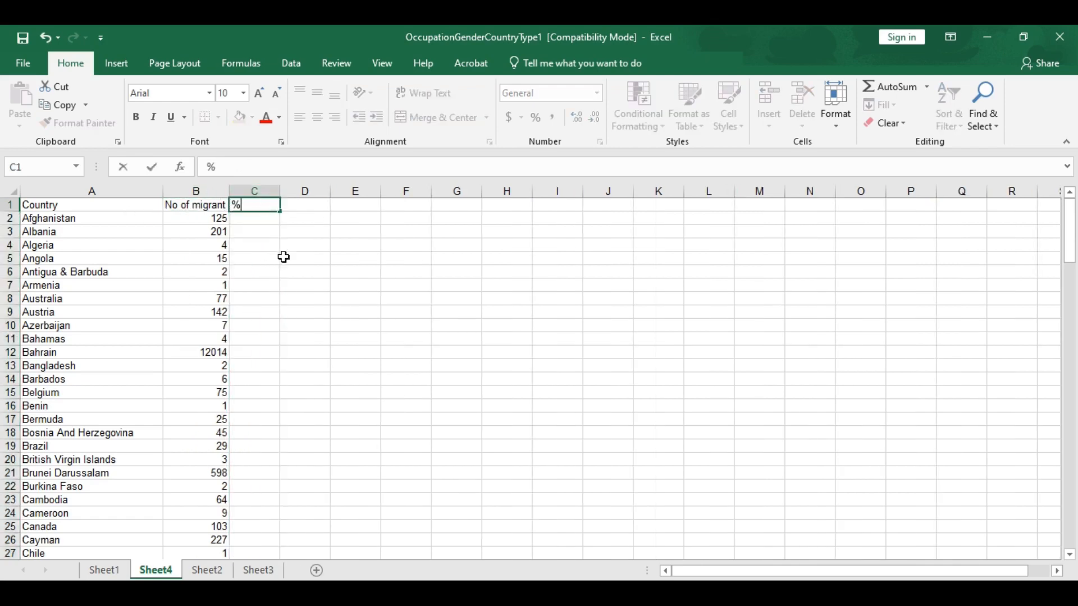
left_click(259, 216)
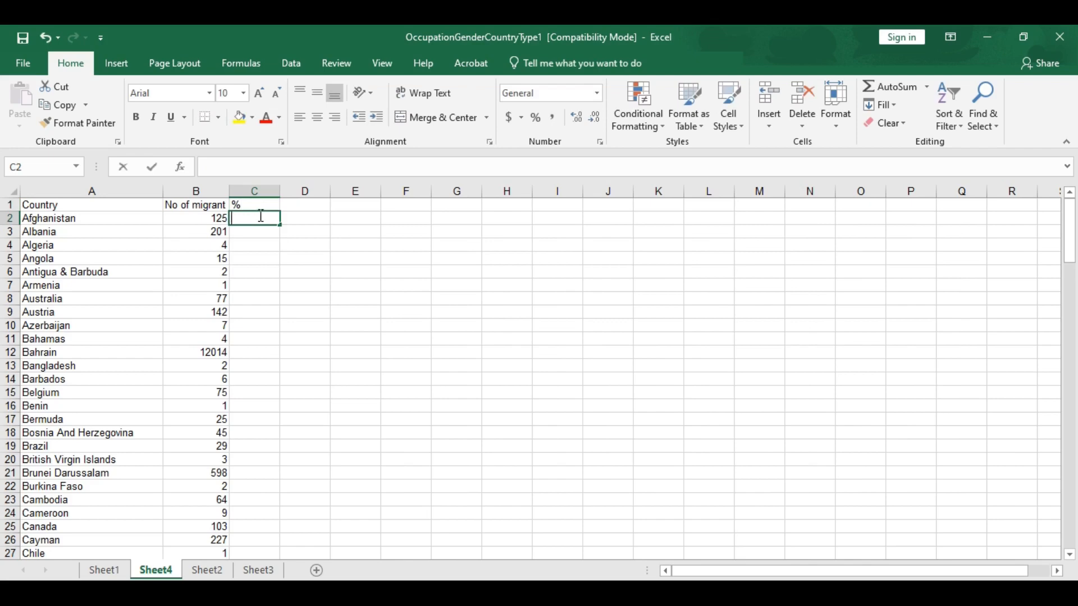
type("=")
left_click(191, 218)
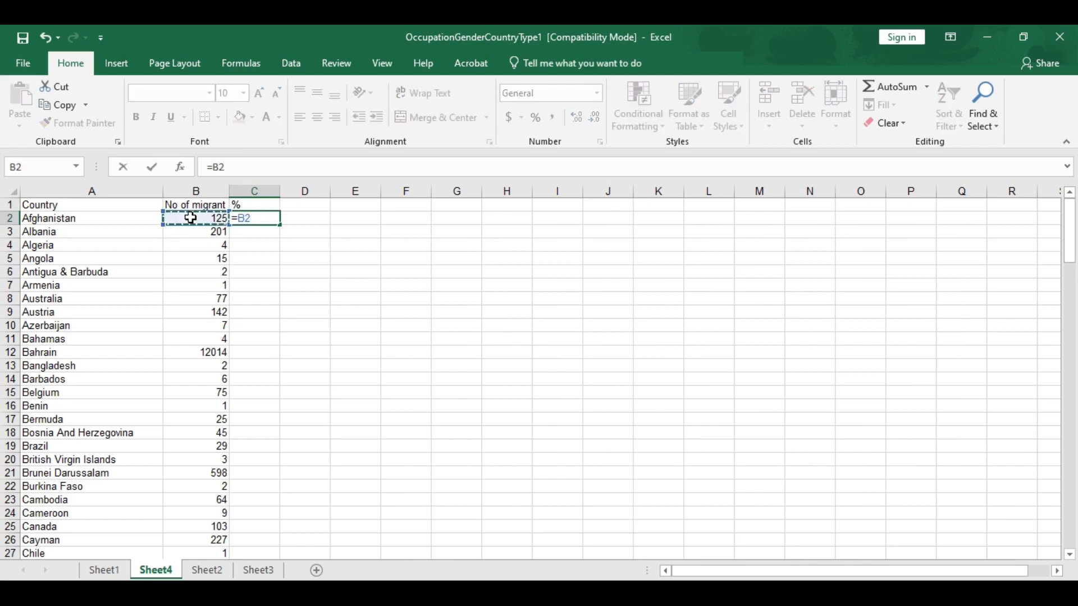
type("/")
scroll(185, 511, "down", 17)
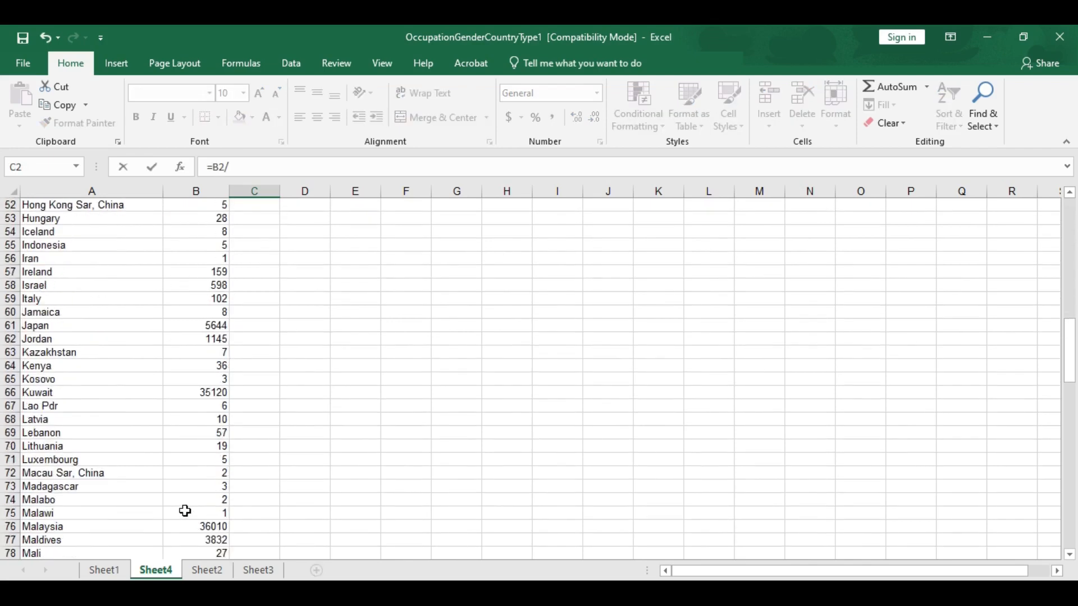
scroll(185, 511, "down", 20)
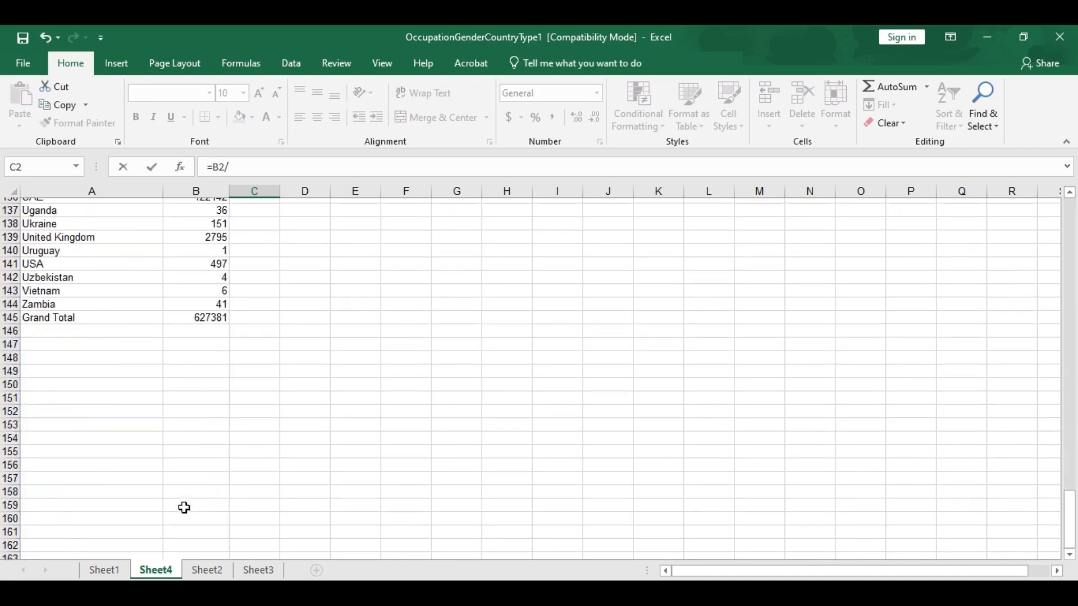
scroll(179, 478, "down", 3)
scroll(202, 337, "up", 2)
left_click(211, 244)
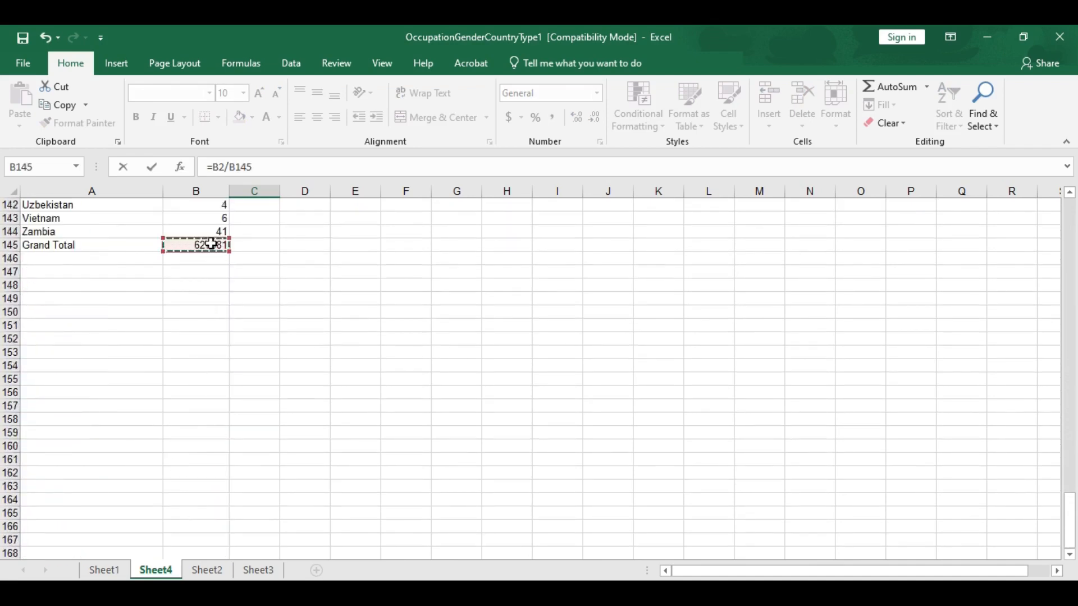
type("%")
left_click_drag(1070, 522, 1069, 168)
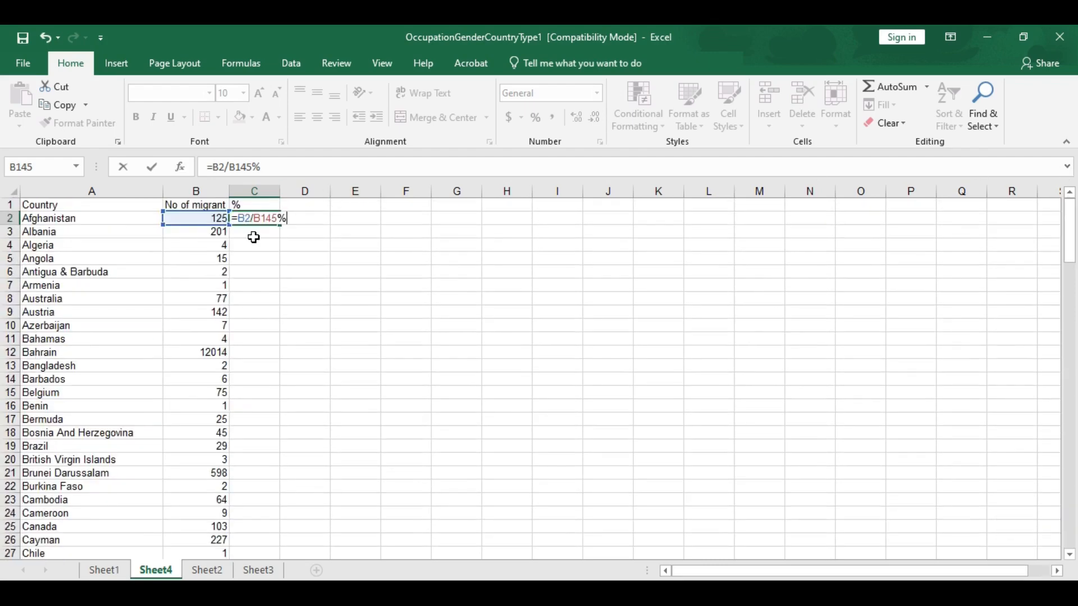
key("Return")
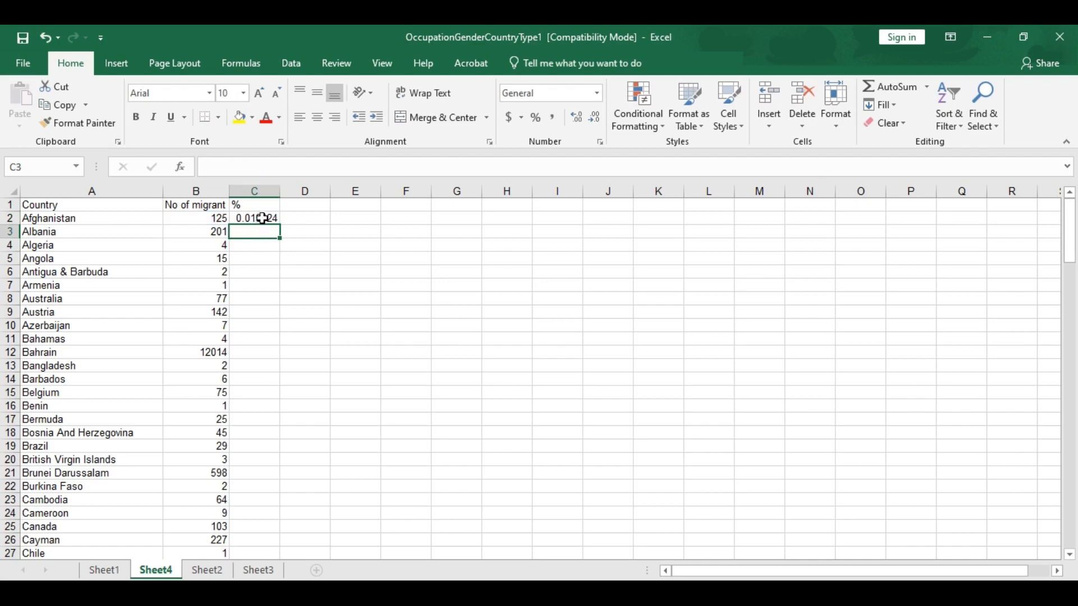
- Fill the relative-reference percentage formula from C2 down column C
left_click(263, 219)
double_click(280, 224)
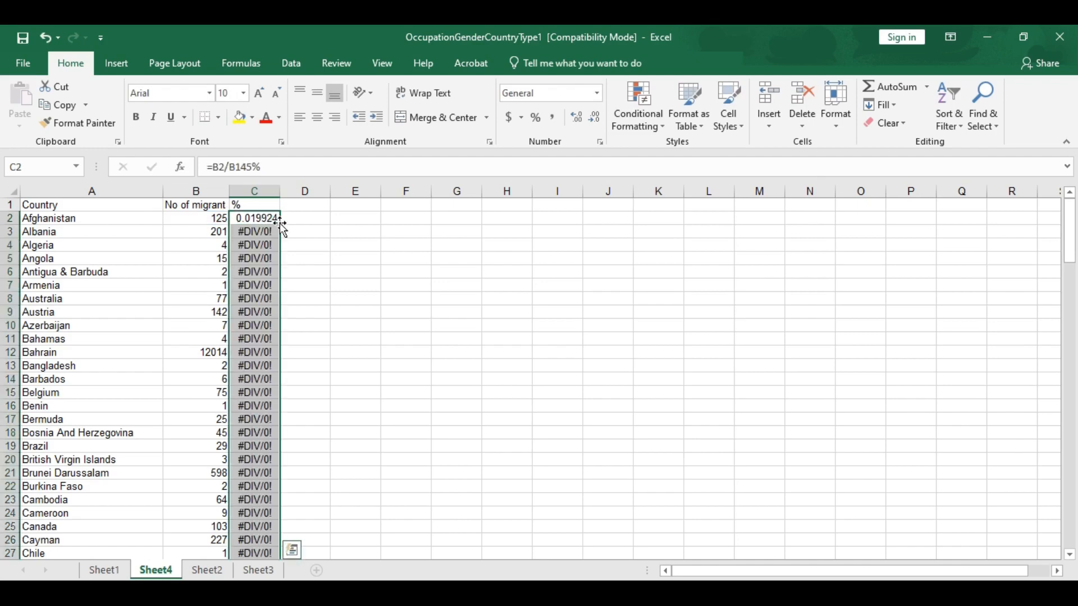
- Examine the formula in C3 and compare the cell it divides by with the Grand Total cell in column B
left_click(256, 232)
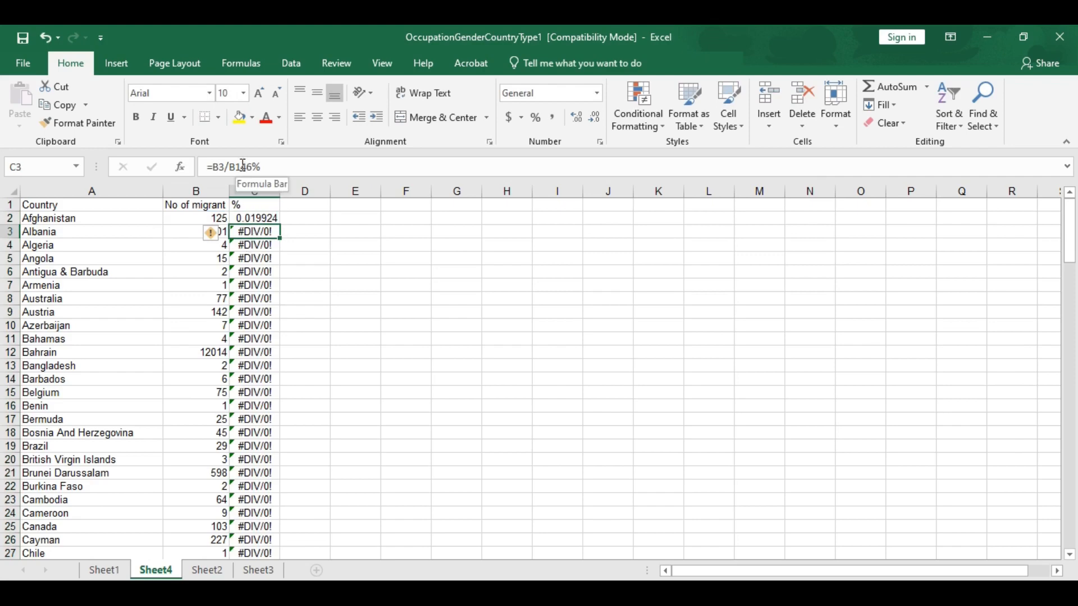
scroll(204, 446, "down", 20)
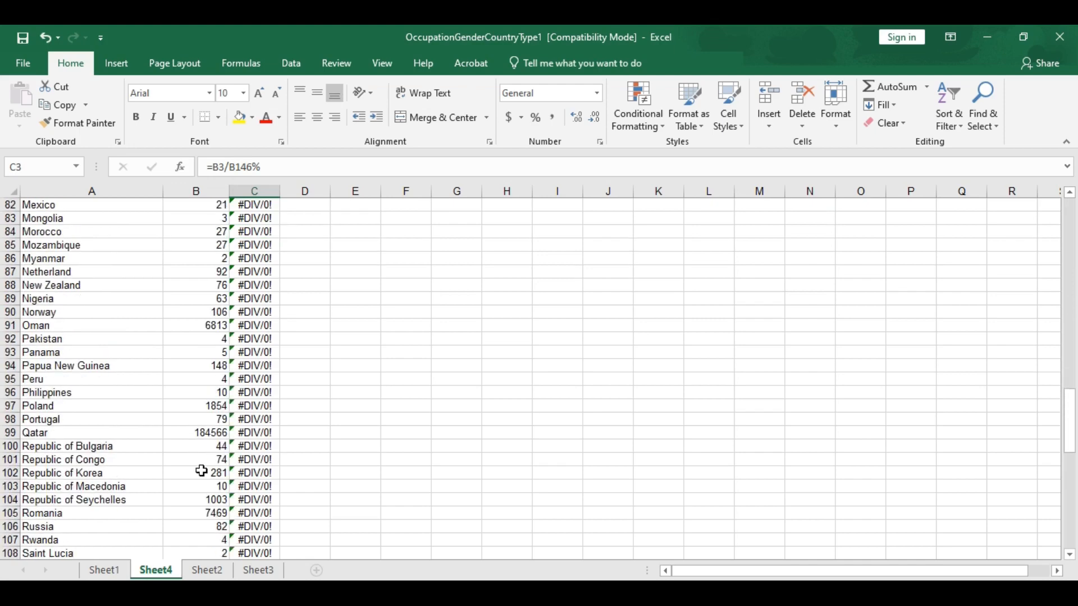
scroll(201, 471, "down", 7)
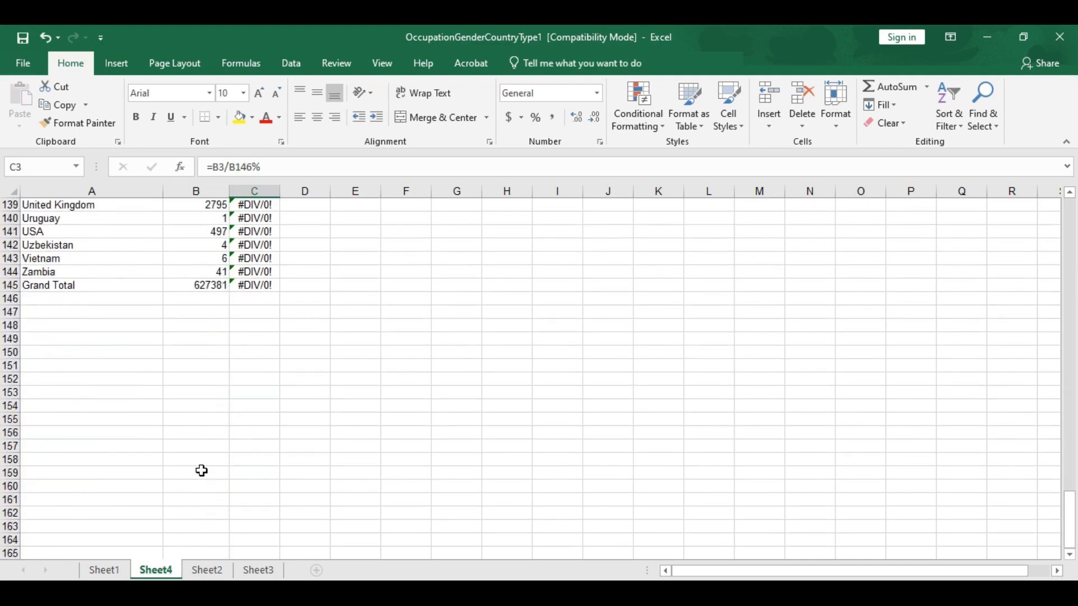
left_click(214, 298)
left_click(211, 313)
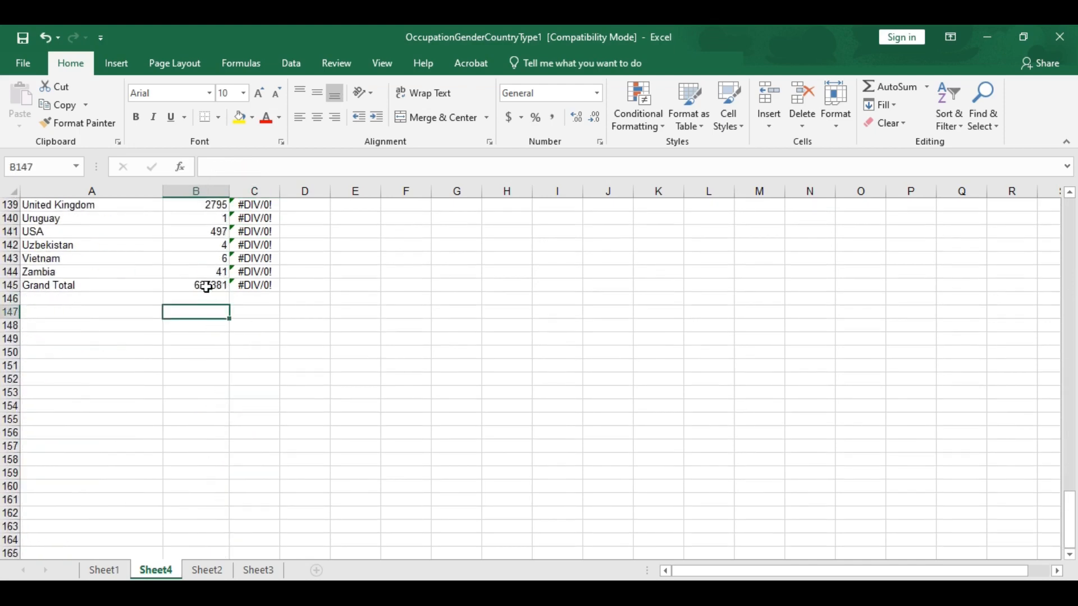
left_click(216, 300)
scroll(197, 388, "up", 12)
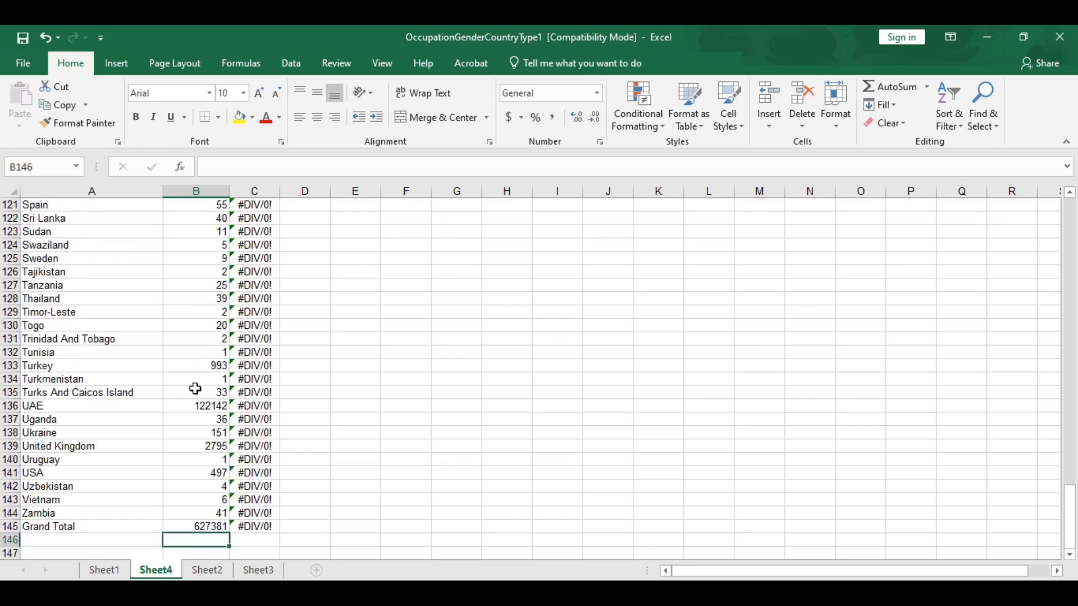
scroll(197, 395, "up", 20)
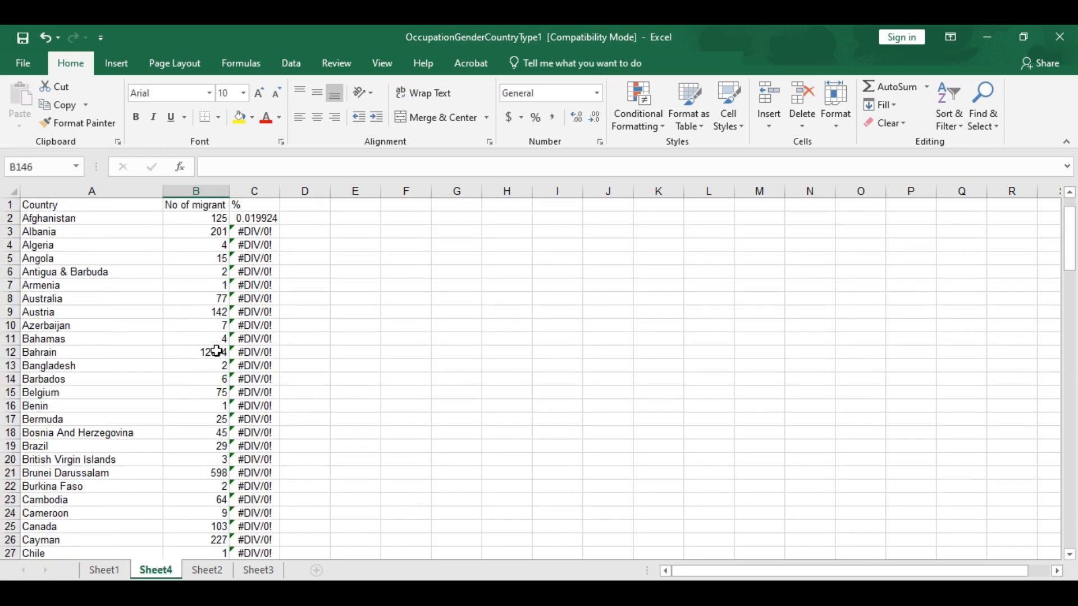
- Make the Grand Total reference in C2 absolute so the formula reads =B2/$B$145%
left_click(258, 219)
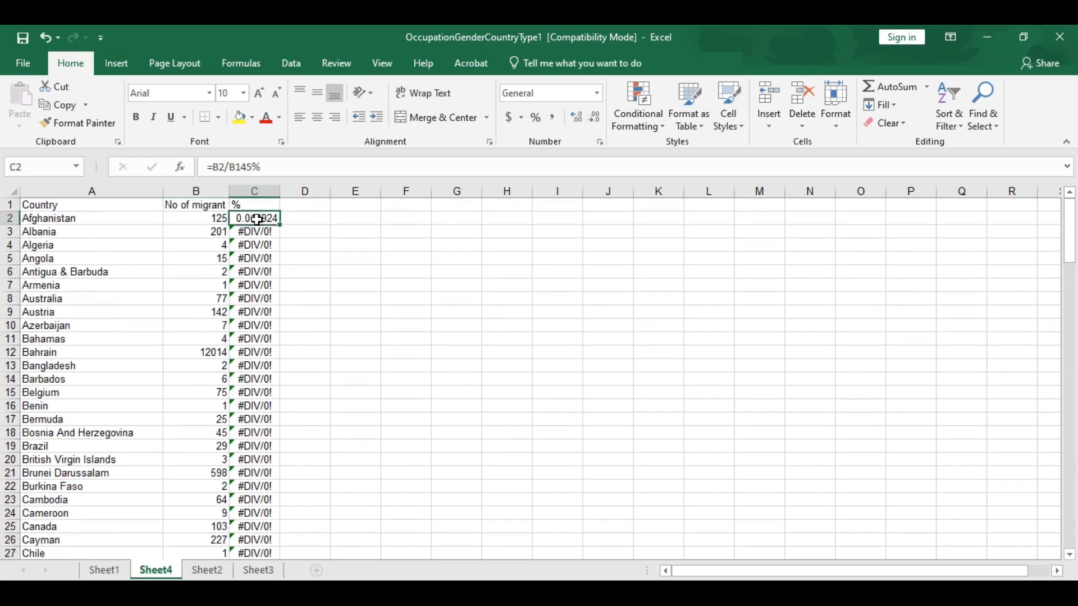
double_click(258, 219)
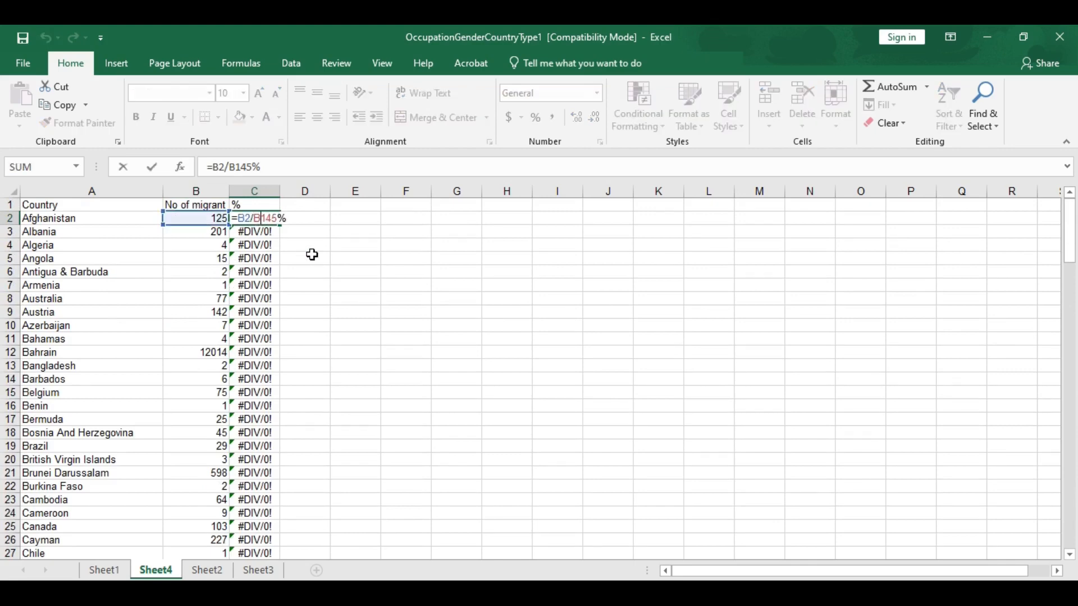
key("F4")
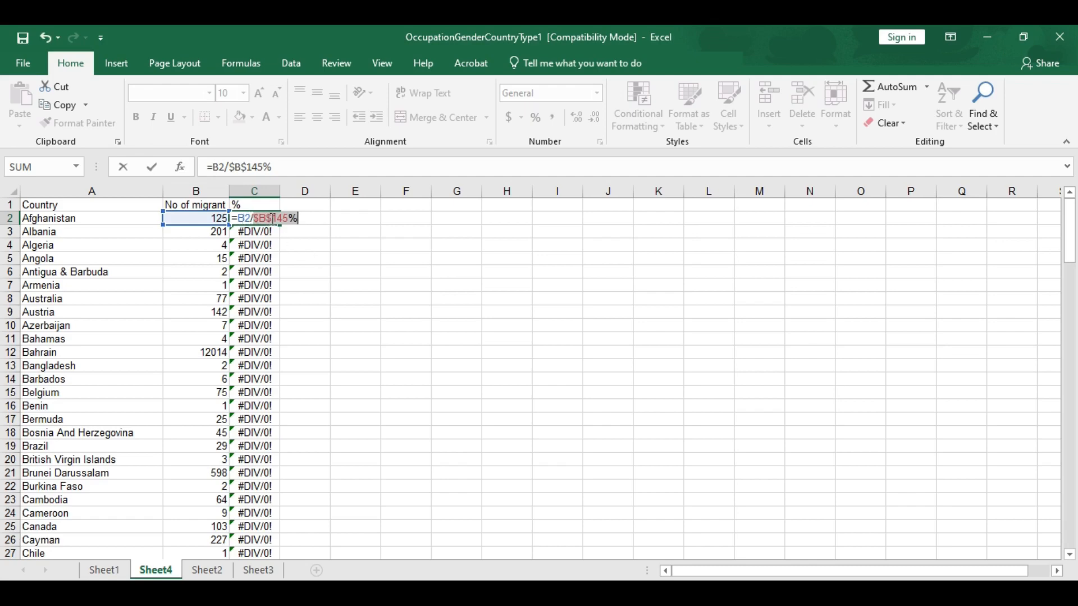
key("Return")
- Refill column C from C2 through the Grand Total row with the absolute-reference formula and review the percentages
scroll(194, 480, "down", 17)
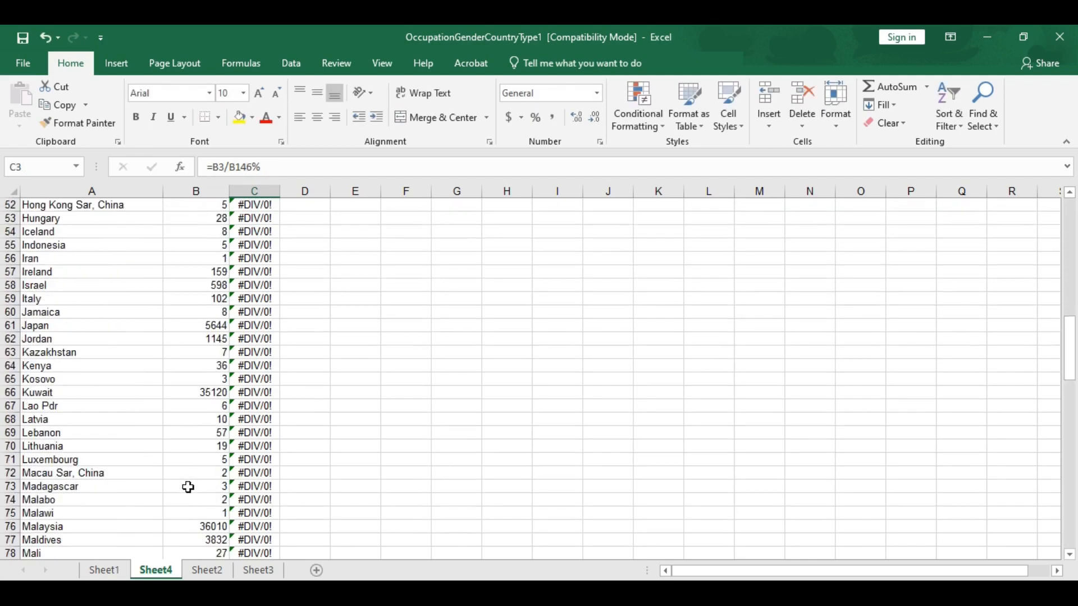
scroll(188, 487, "down", 20)
left_click(201, 364)
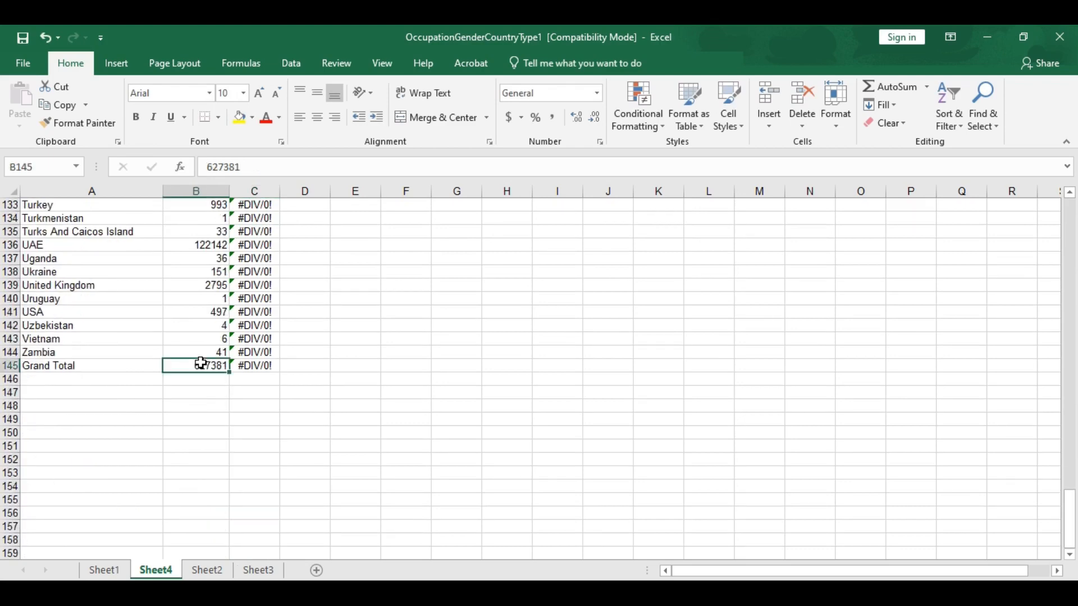
scroll(238, 372, "up", 20)
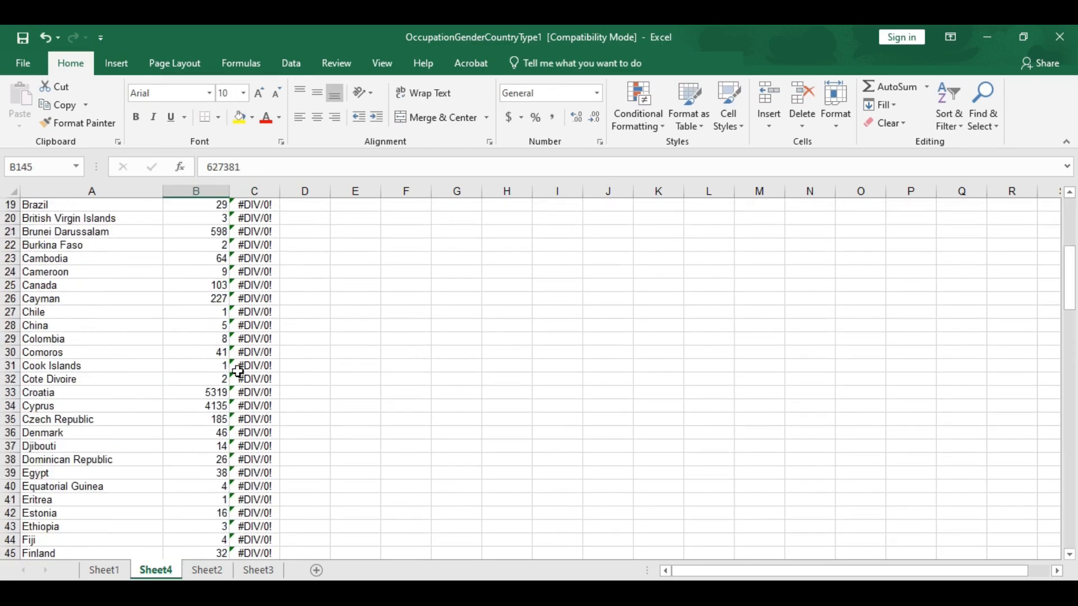
scroll(238, 372, "up", 6)
left_click(264, 220)
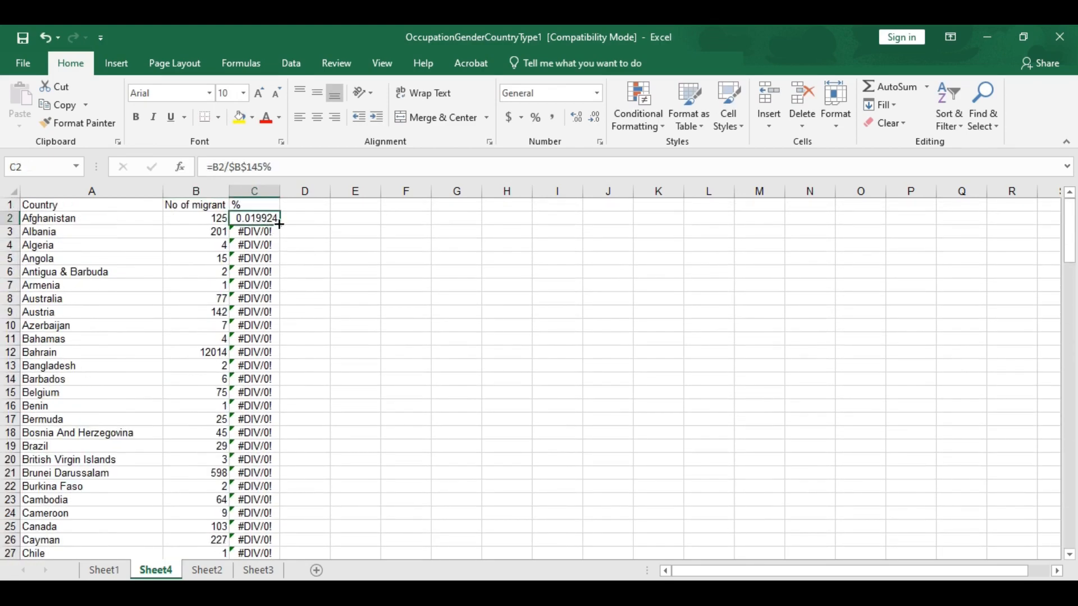
double_click(279, 224)
scroll(281, 404, "down", 20)
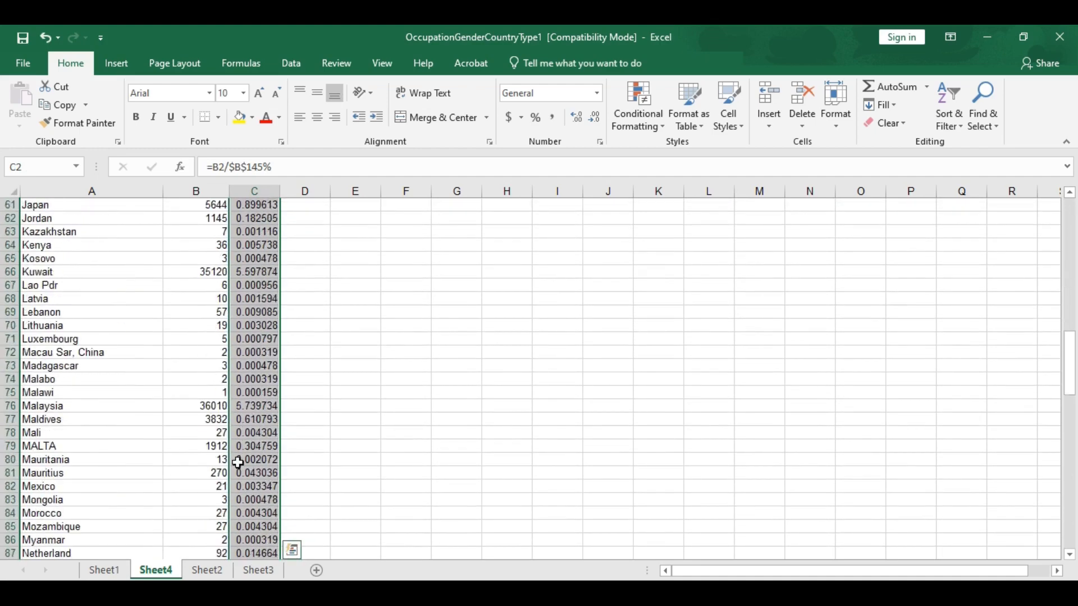
scroll(238, 462, "down", 20)
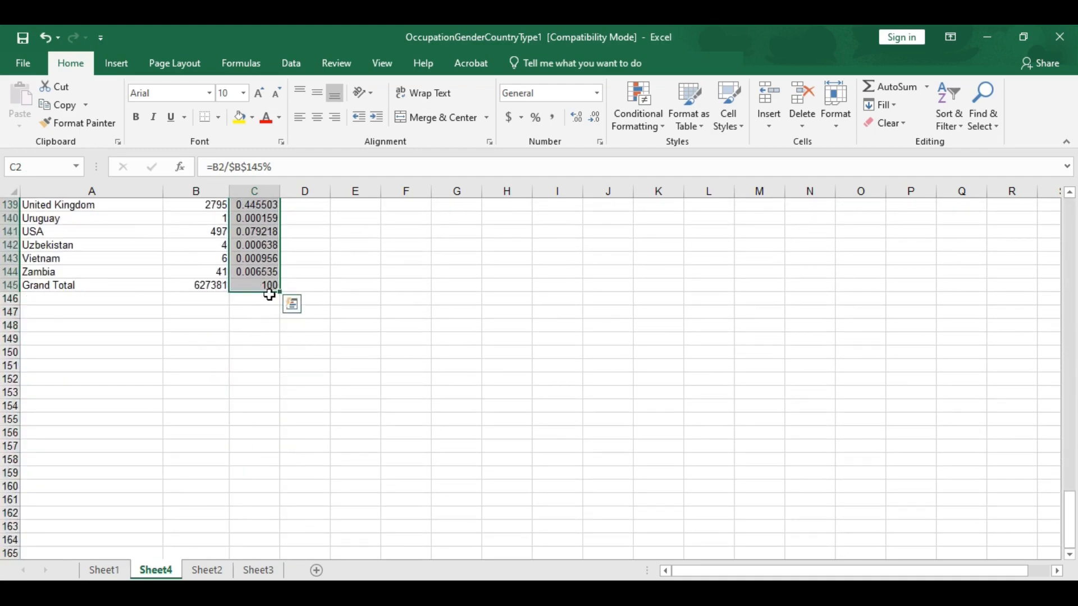
scroll(268, 287, "up", 20)
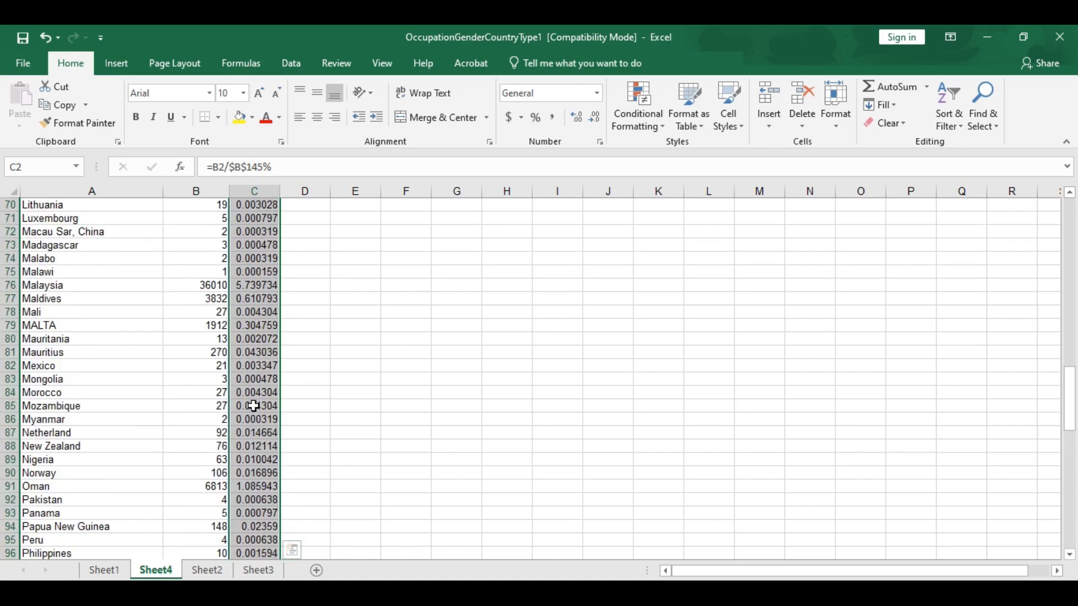
scroll(259, 421, "up", 11)
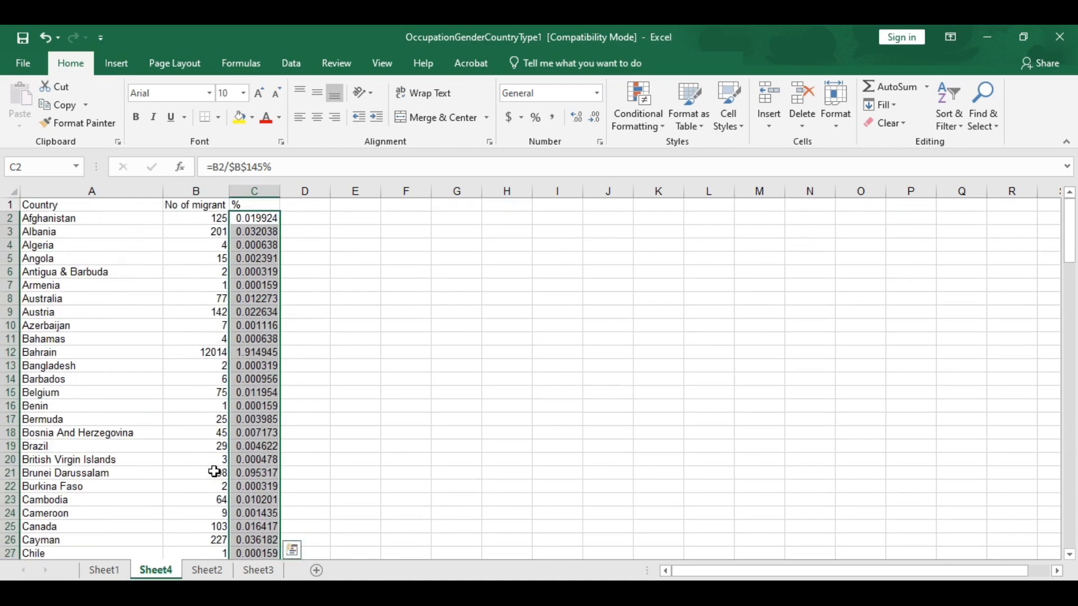
- Rename the Sheet4 worksheet to "Total"
double_click(158, 572)
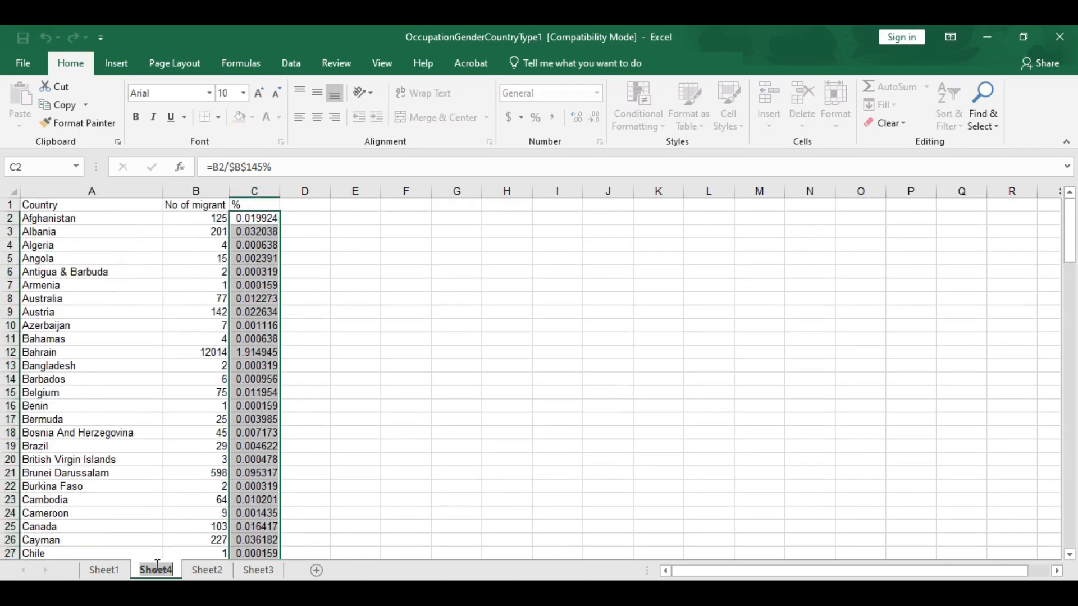
type("Total")
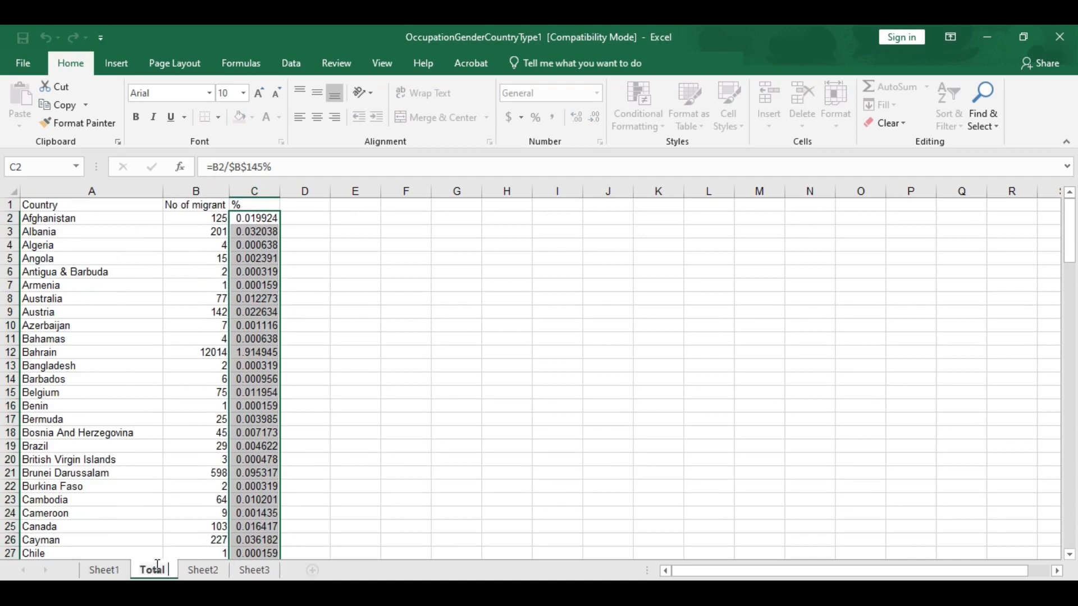
left_click(163, 339)
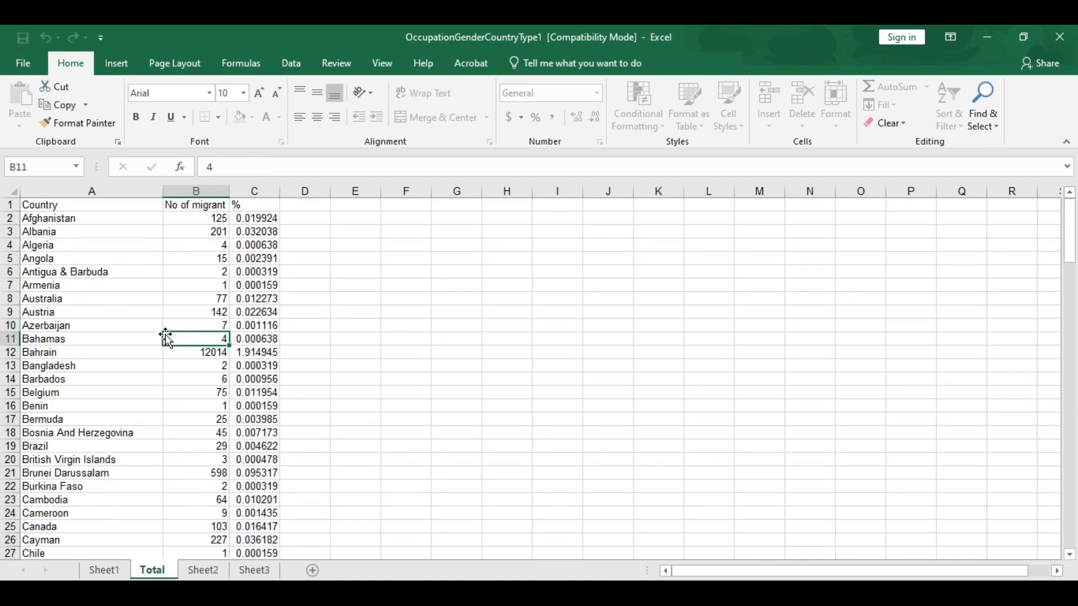
- Filter the PivotTable on Sheet1 by Type to show only Individual-New
left_click(105, 572)
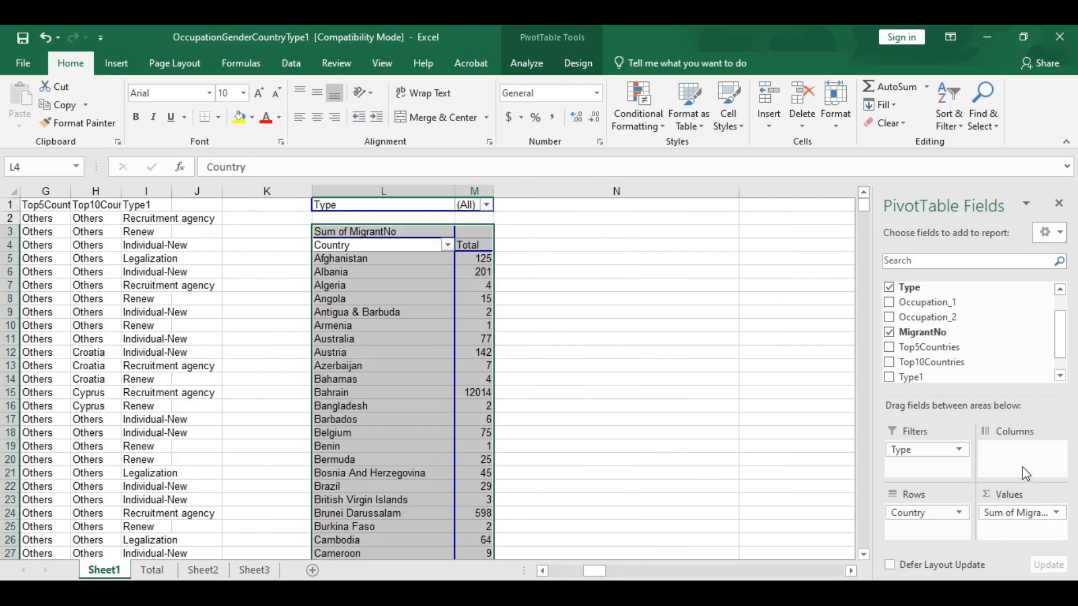
left_click(487, 206)
left_click(341, 256)
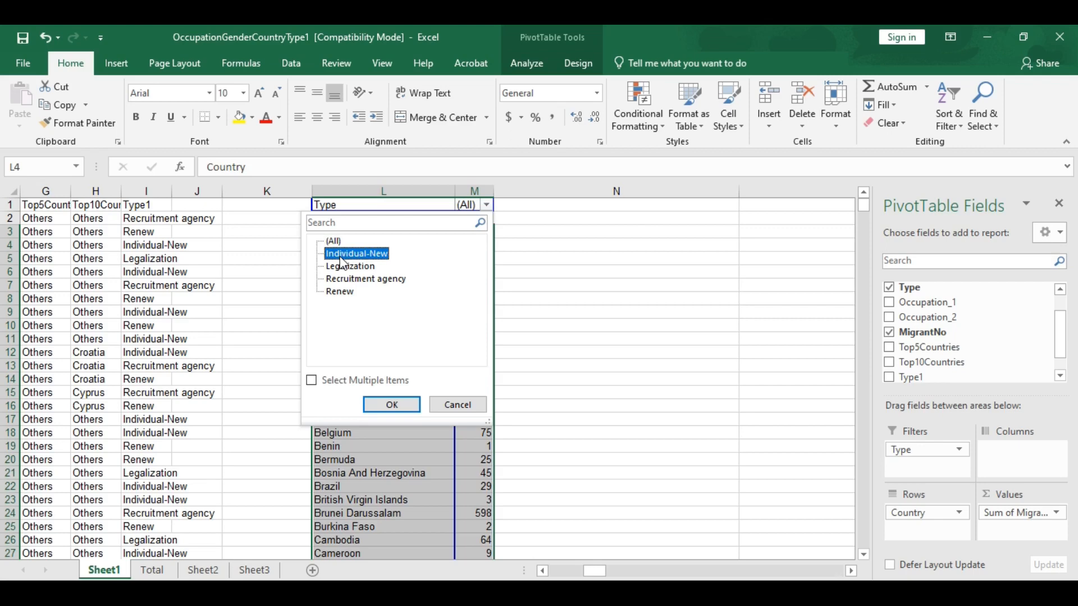
left_click(392, 405)
left_click(498, 209)
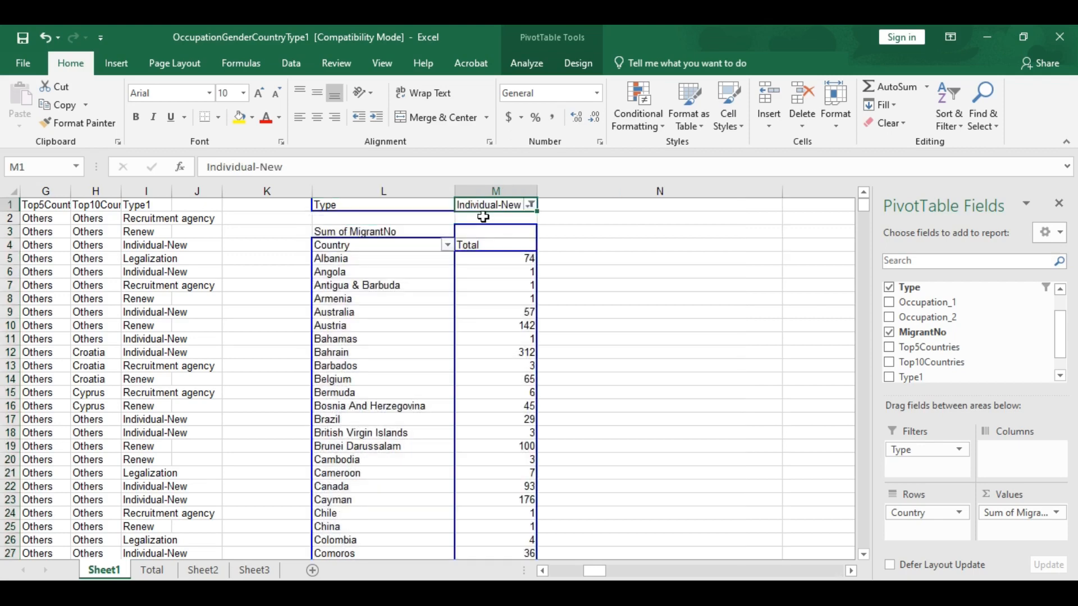
- Copy the Individual-New PivotTable from Sheet1 and paste it as values at A1 of a new worksheet
left_click(388, 233)
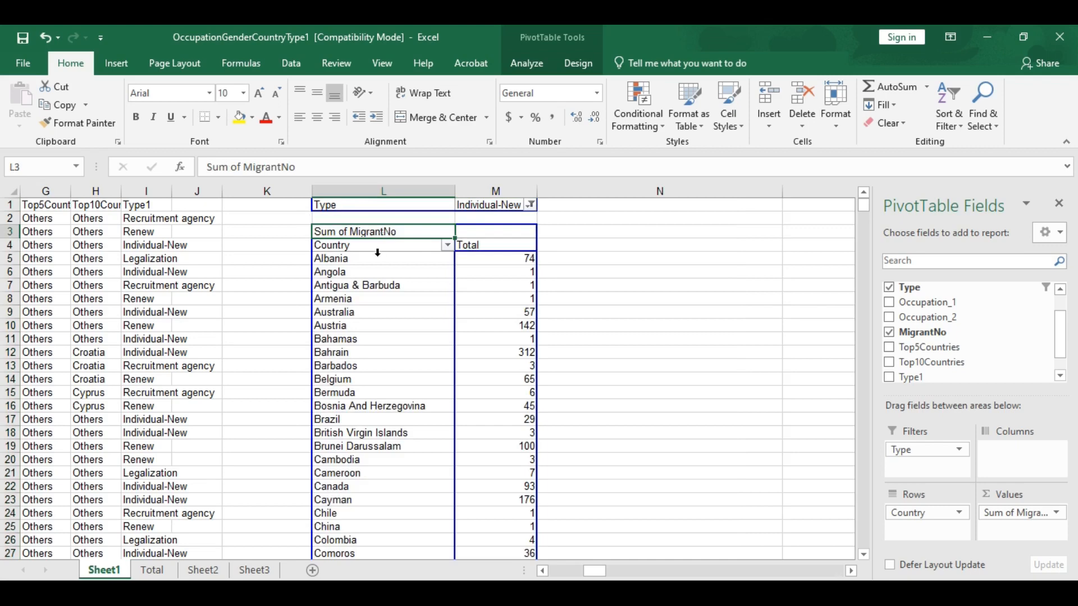
left_click(377, 252)
left_click(382, 246)
left_click(377, 262)
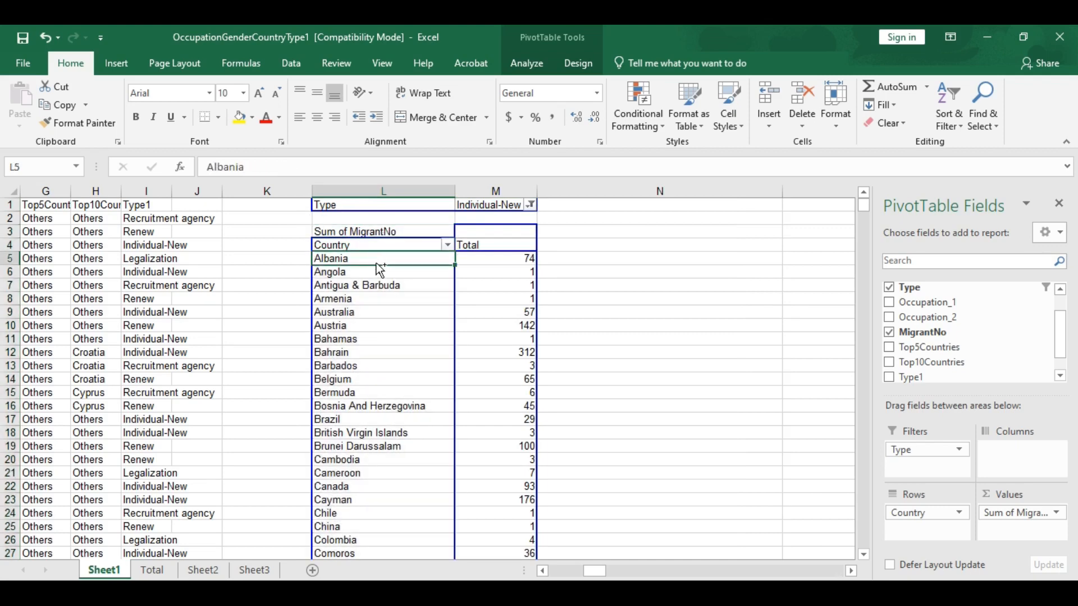
key("ctrl+a")
key("ctrl+c")
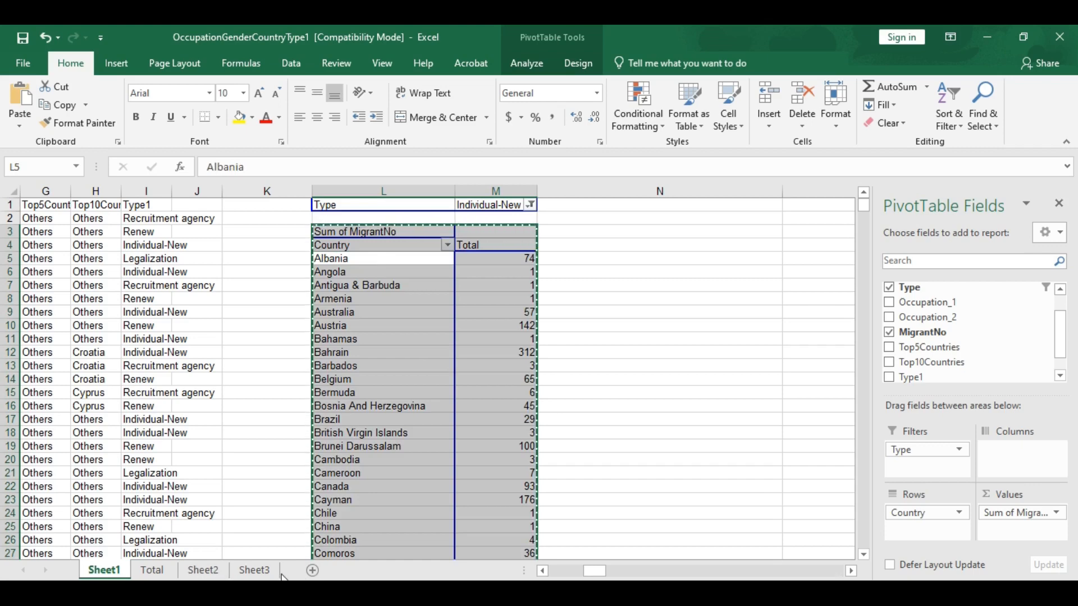
left_click(313, 570)
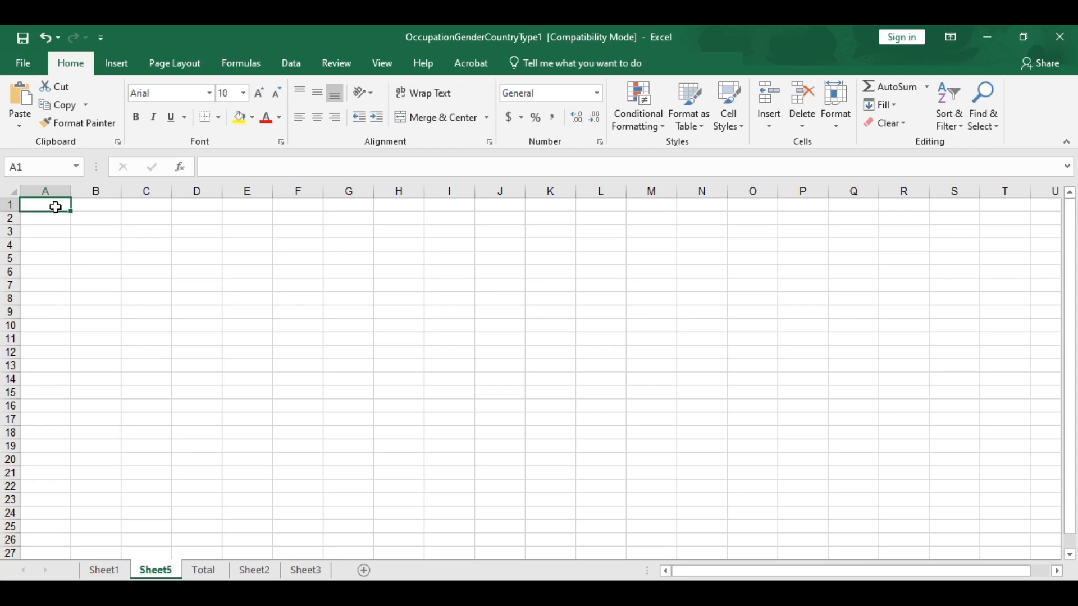
right_click(56, 207)
left_click(113, 276)
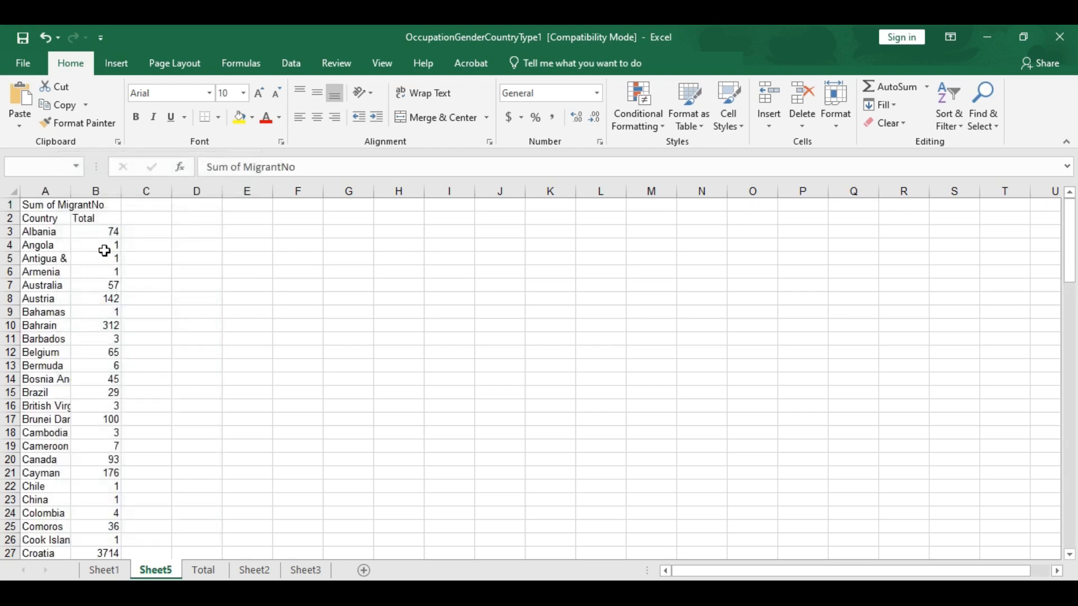
- Delete the "Sum of MigrantNo" row and fit columns A and B to their contents
left_click(10, 205)
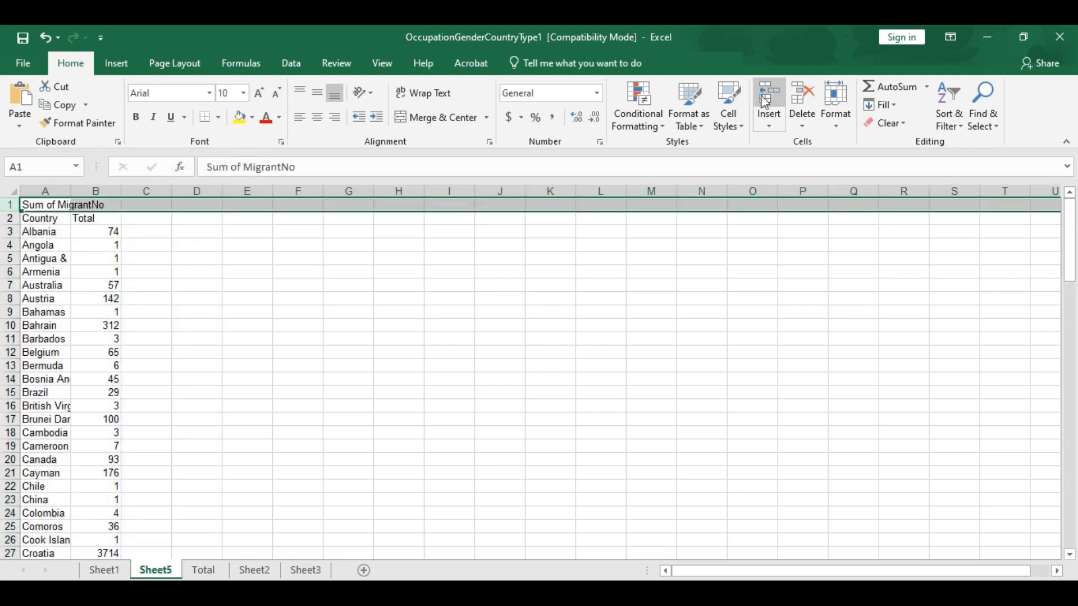
left_click(803, 97)
double_click(69, 194)
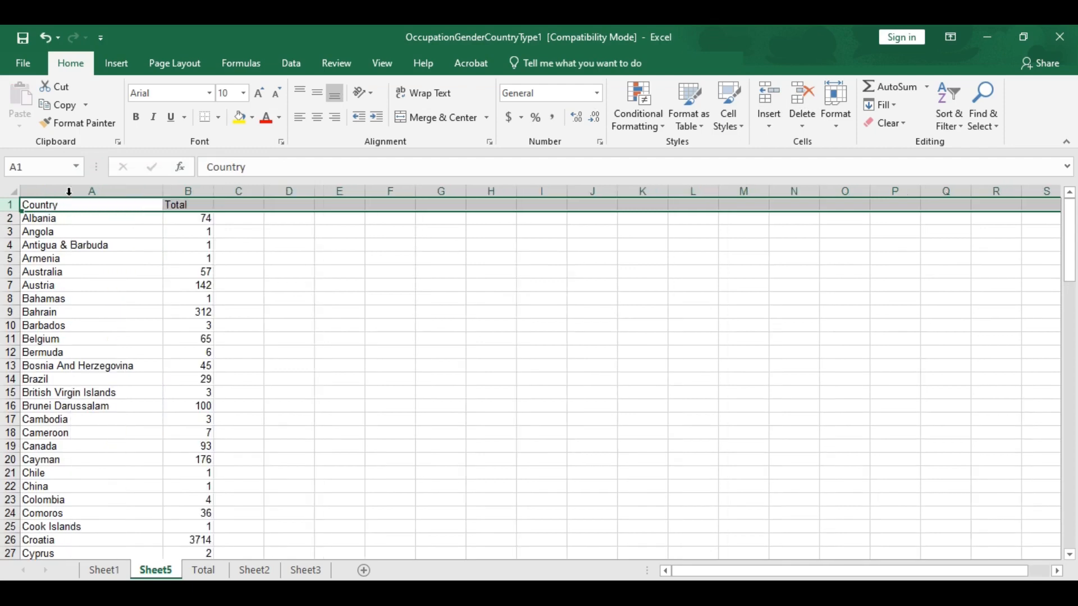
left_click(188, 204)
left_click_drag(216, 195, 216, 195)
double_click(216, 194)
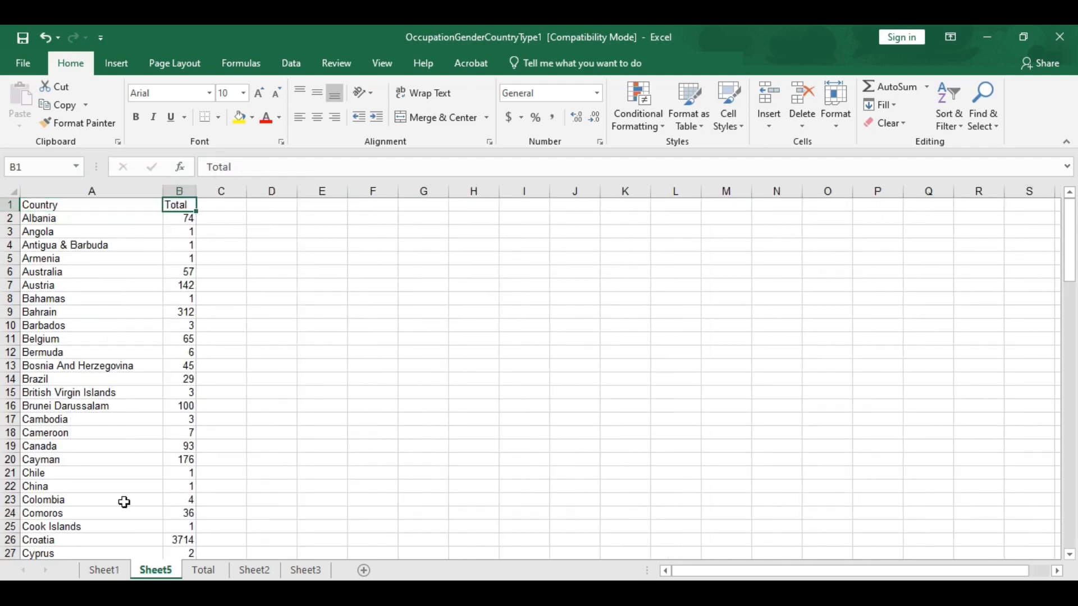
- Rename the Sheet5 worksheet to "new"
double_click(161, 574)
type("new")
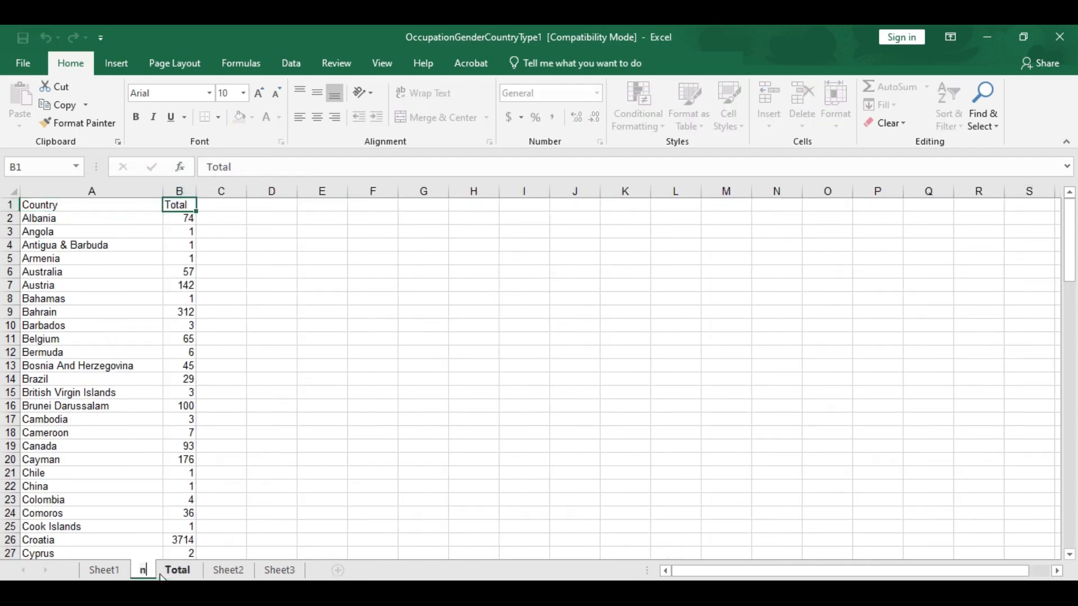
- Label B1 "No of migrant" and C1 "%", fitting column B to its header
double_click(191, 205)
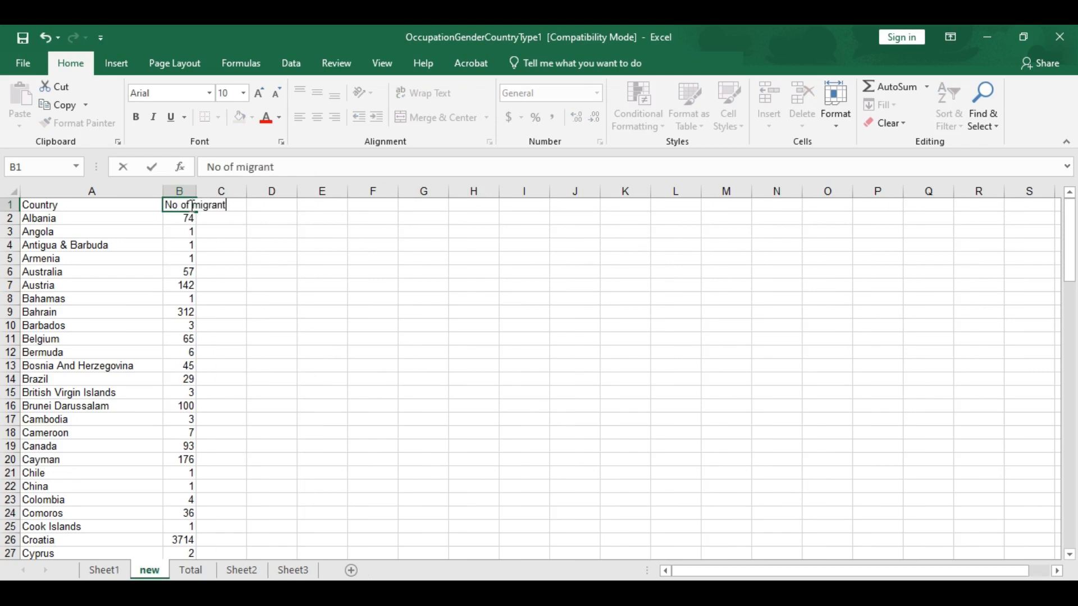
left_click(222, 217)
left_click(230, 206)
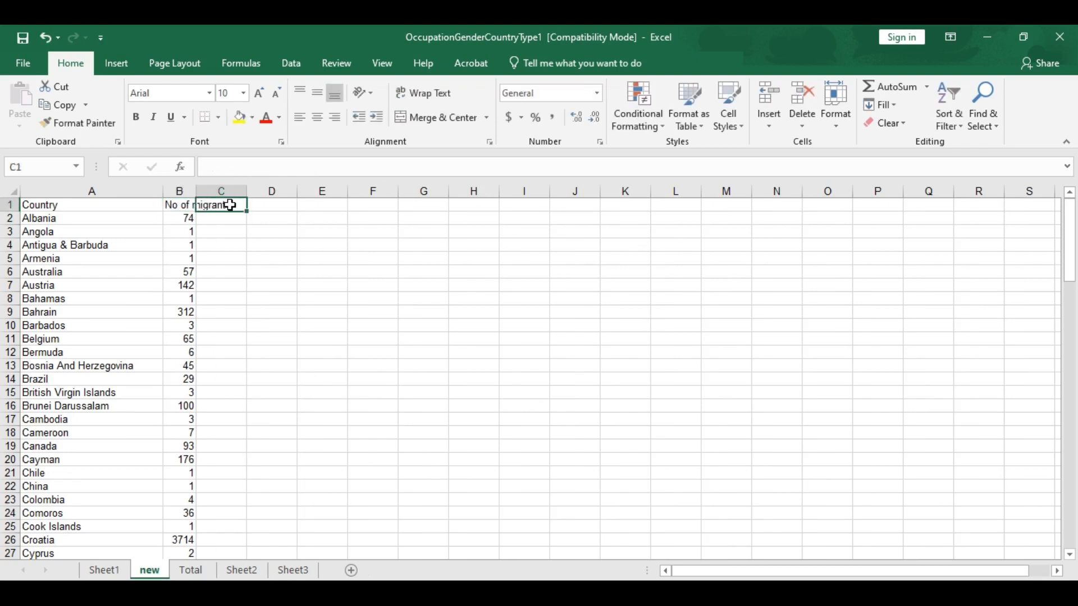
type("%")
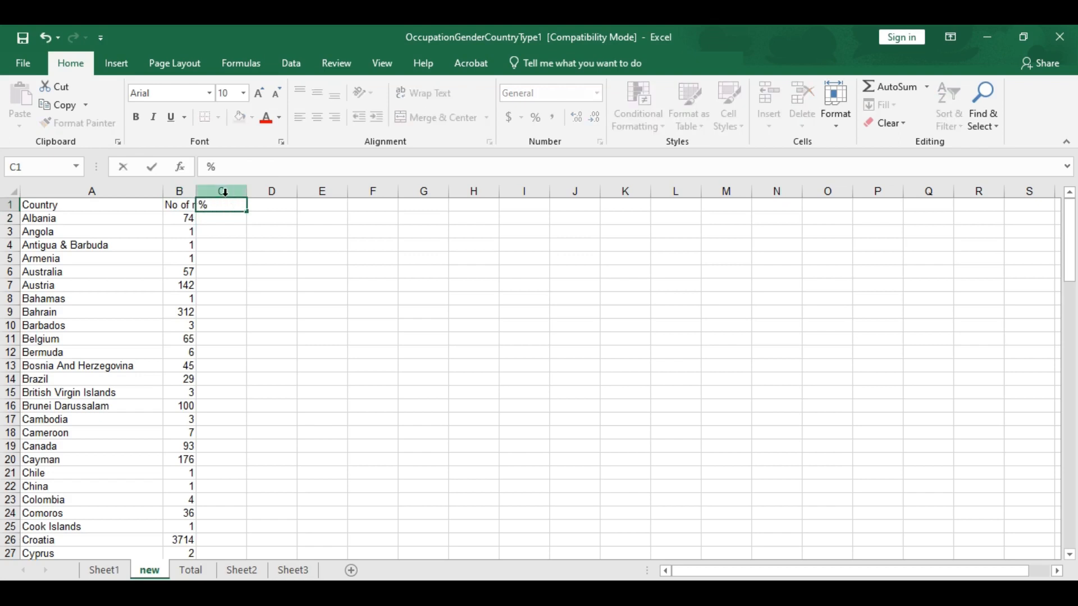
left_click(197, 187)
double_click(197, 187)
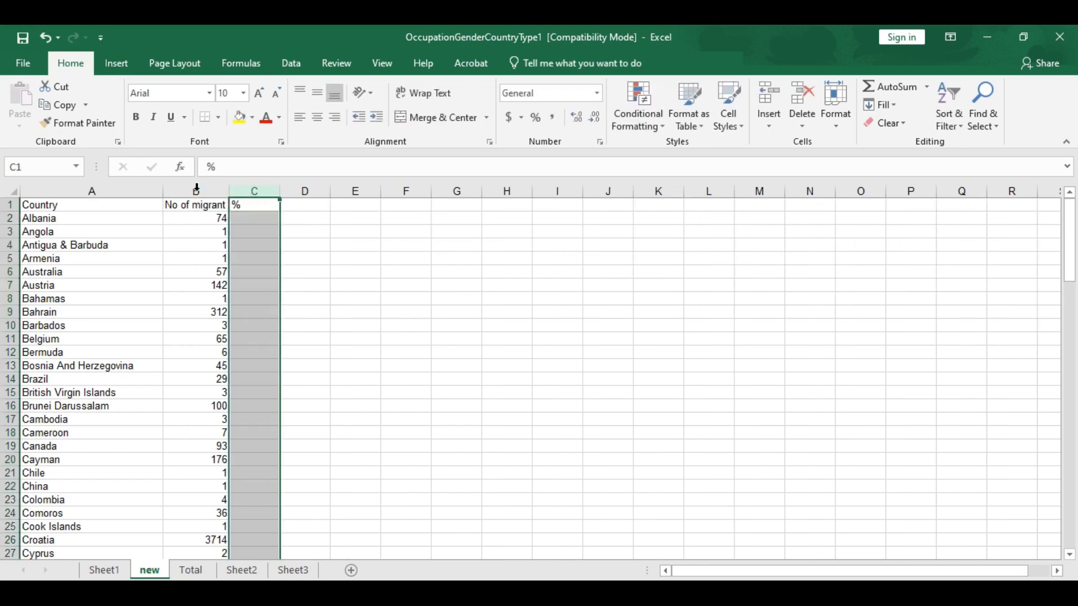
- Enter the formula =B2/$B$112% in C2 to calculate Albania's percentage of the Grand Total
left_click(262, 218)
type("=")
left_click(205, 219)
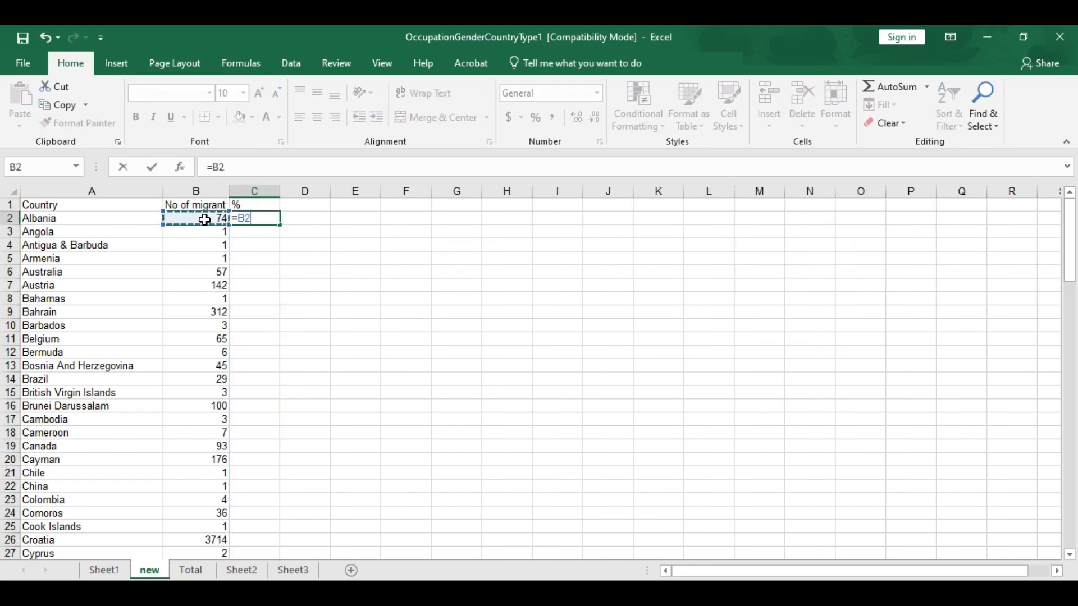
type("/")
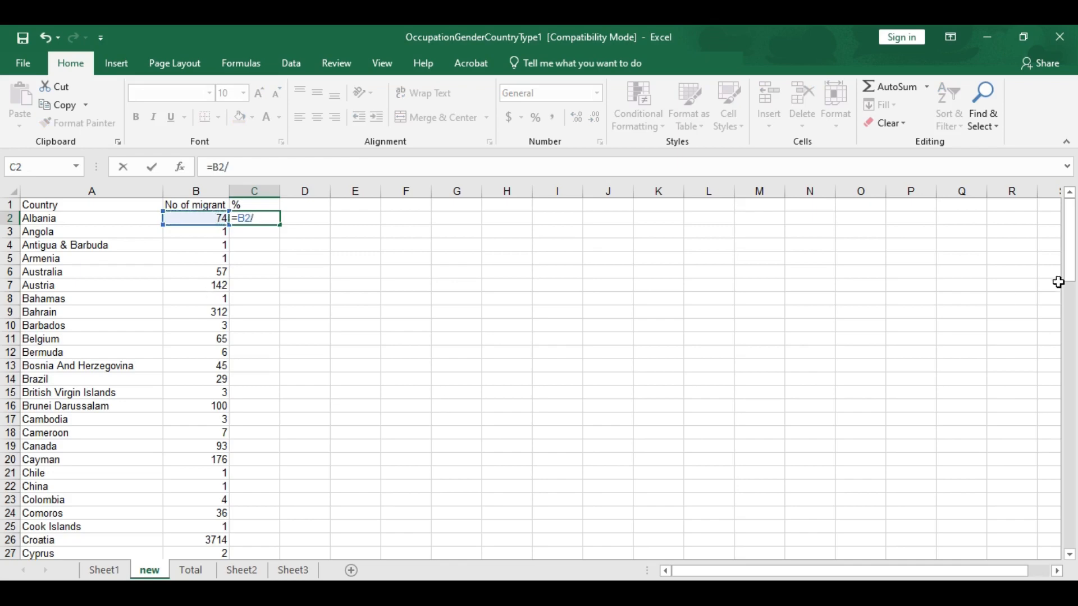
left_click_drag(1070, 275, 997, 526)
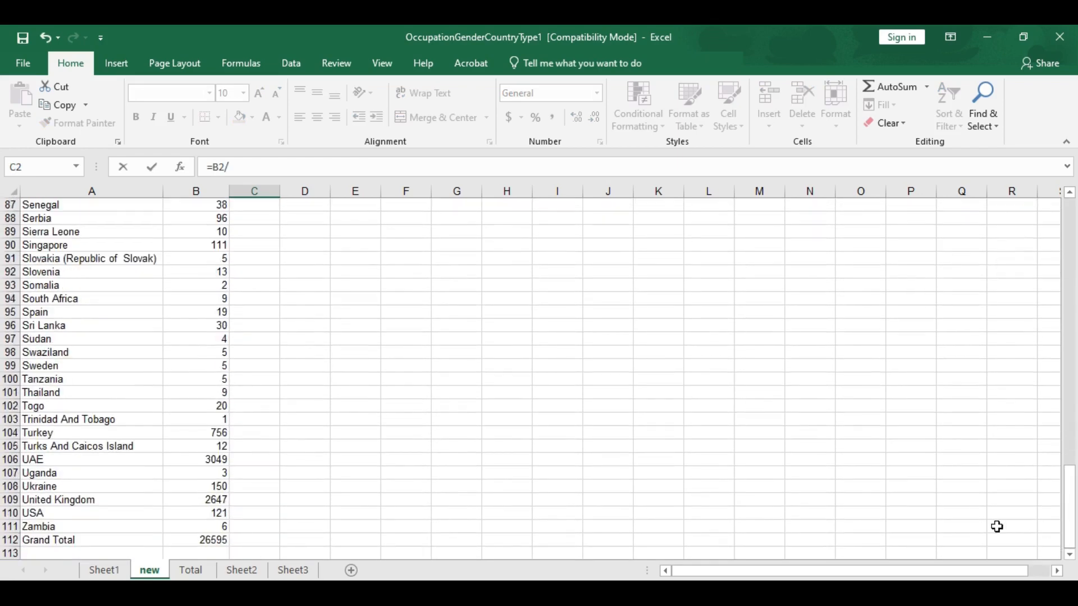
left_click(188, 542)
left_click_drag(1070, 515, 1030, 213)
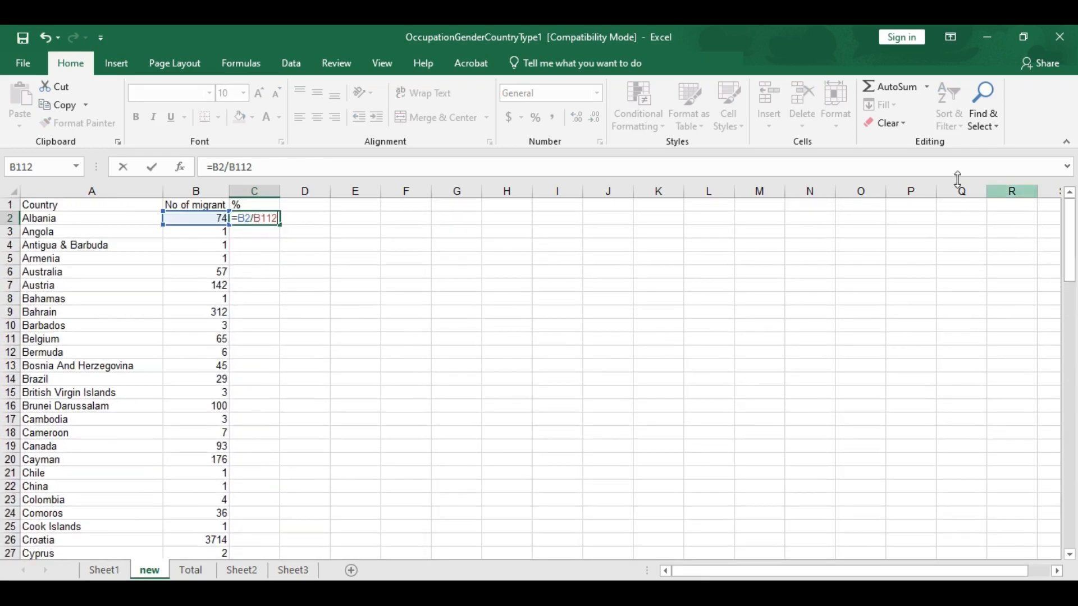
left_click(277, 216)
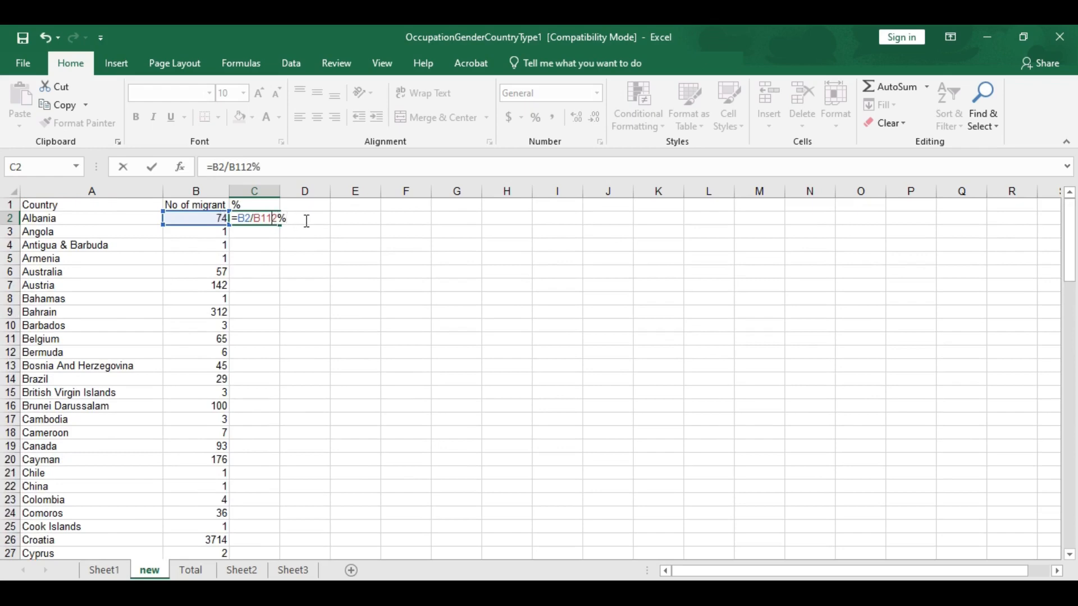
key("F4")
key("Return")
- Fill the C2 formula down column C through the Grand Total row and check the last rows
left_click(272, 218)
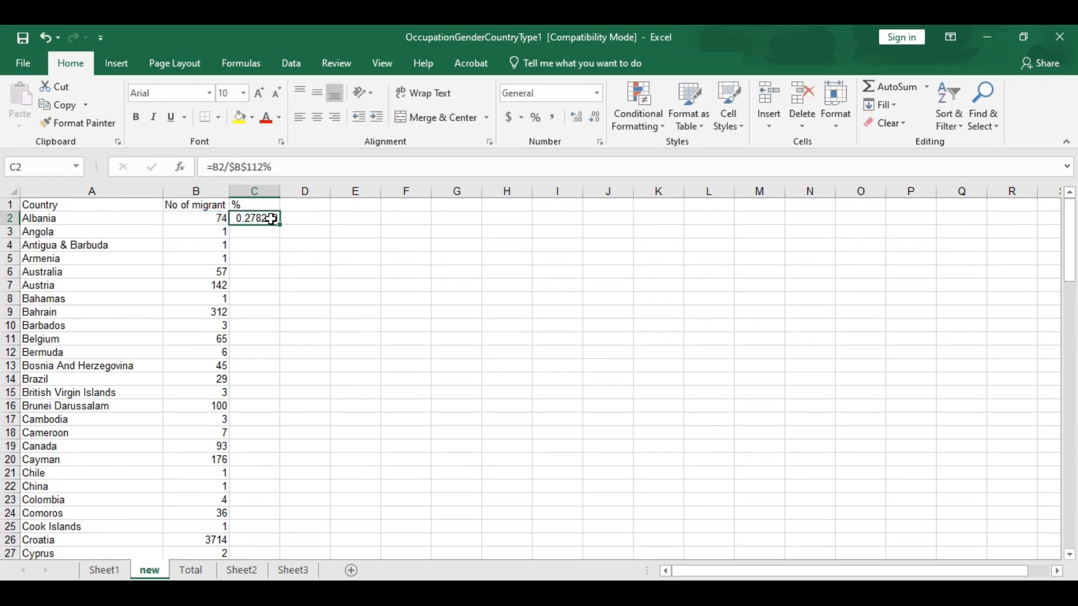
double_click(281, 224)
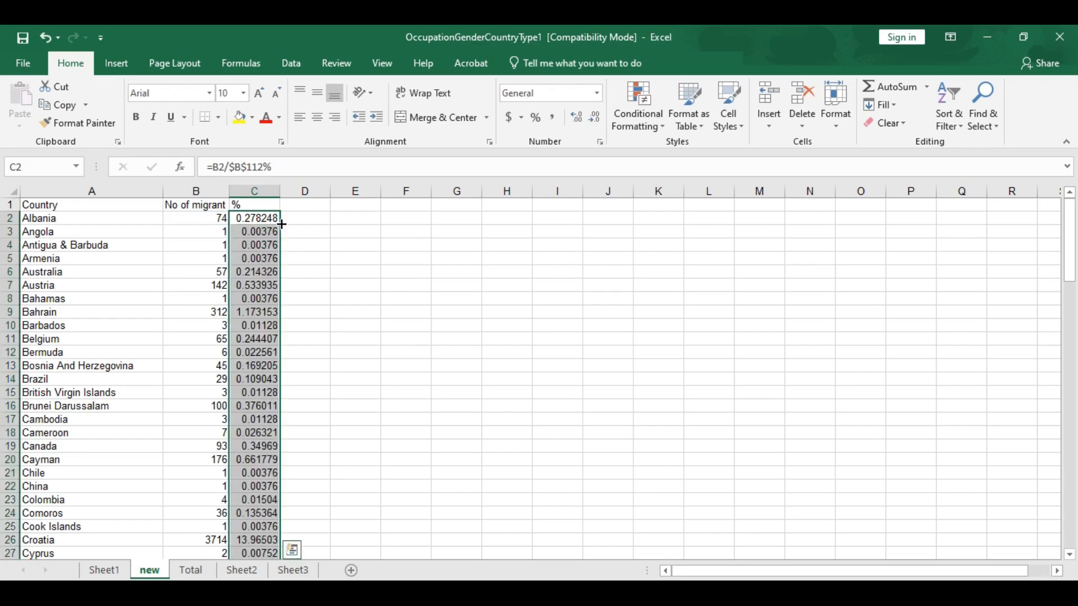
scroll(243, 365, "down", 20)
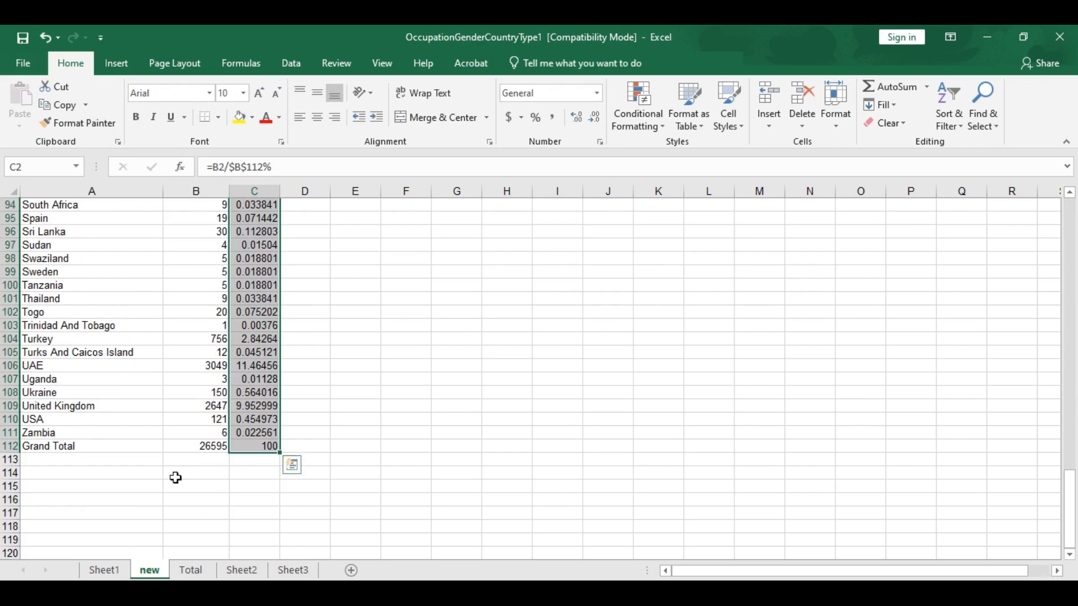
- Apply All Borders to the whole table from the header row through the Grand Total row, columns A to C
left_click(133, 448)
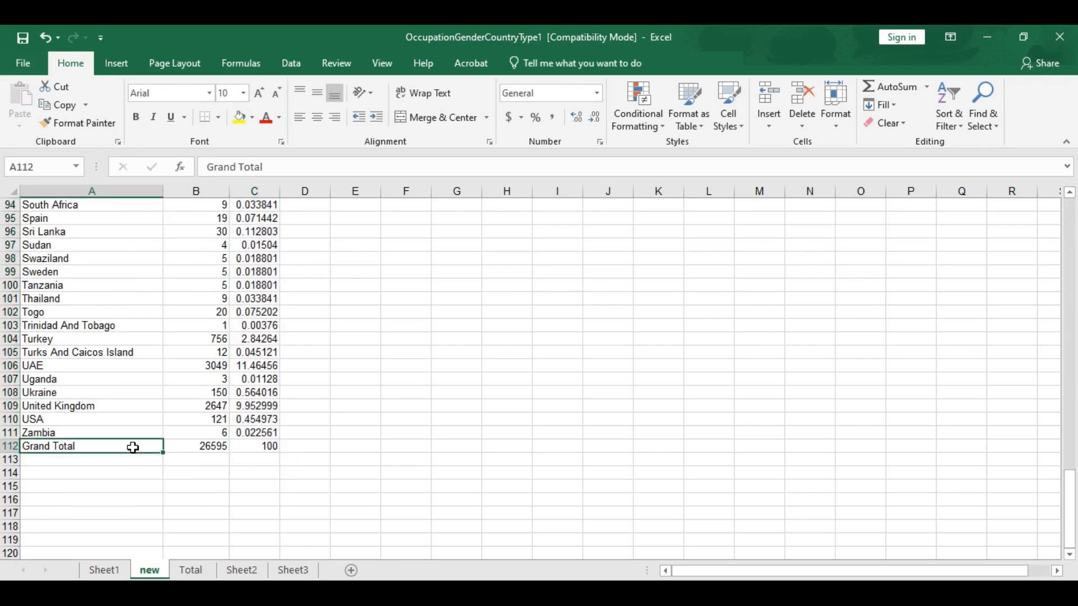
key("ctrl+shift+Up")
key("ctrl+shift+Right")
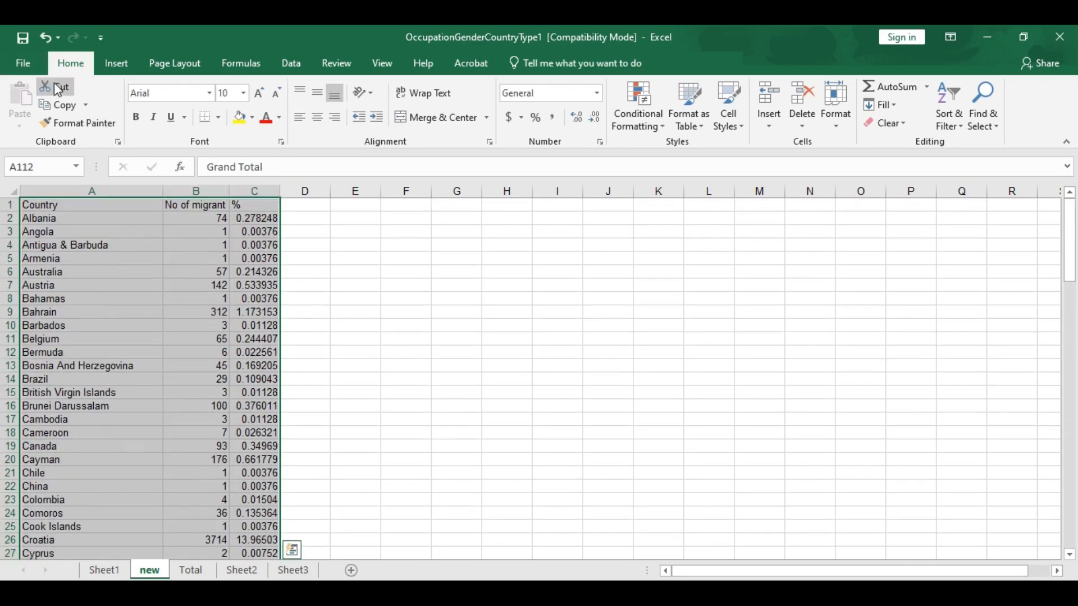
left_click(219, 118)
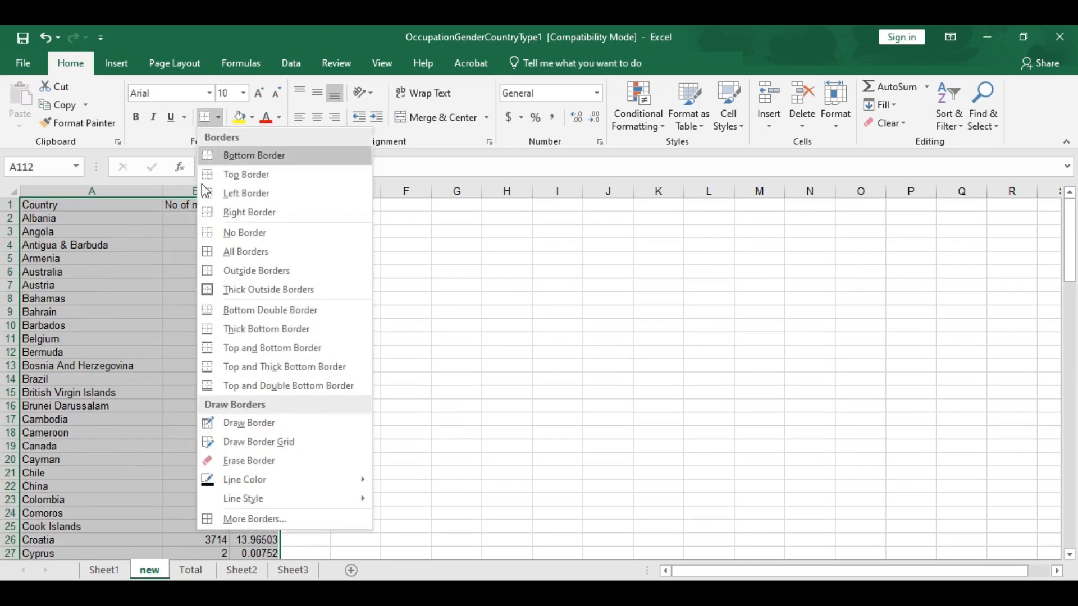
left_click(216, 252)
scroll(209, 258, "up", 20)
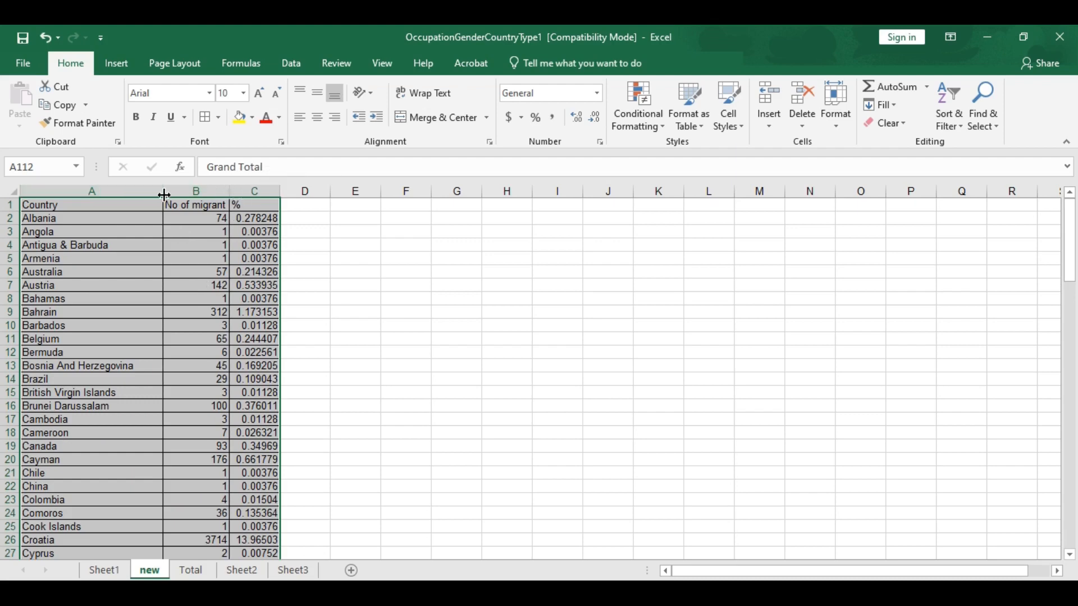
- Make the header cells A1:C1 bold and give them a light blue fill
left_click_drag(43, 208, 255, 206)
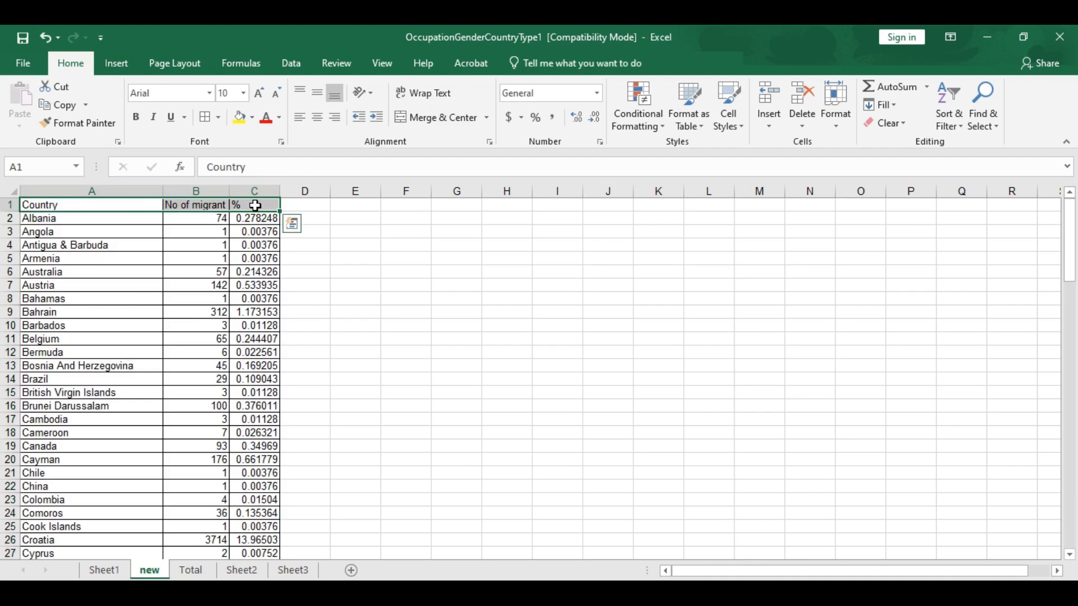
key("ctrl+b")
left_click(252, 117)
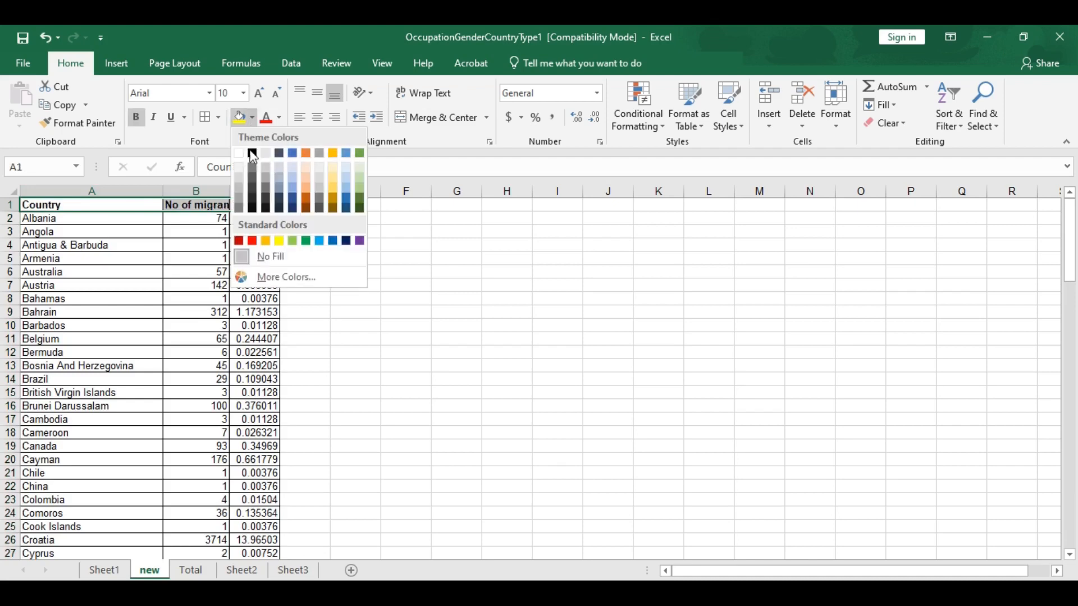
left_click(294, 184)
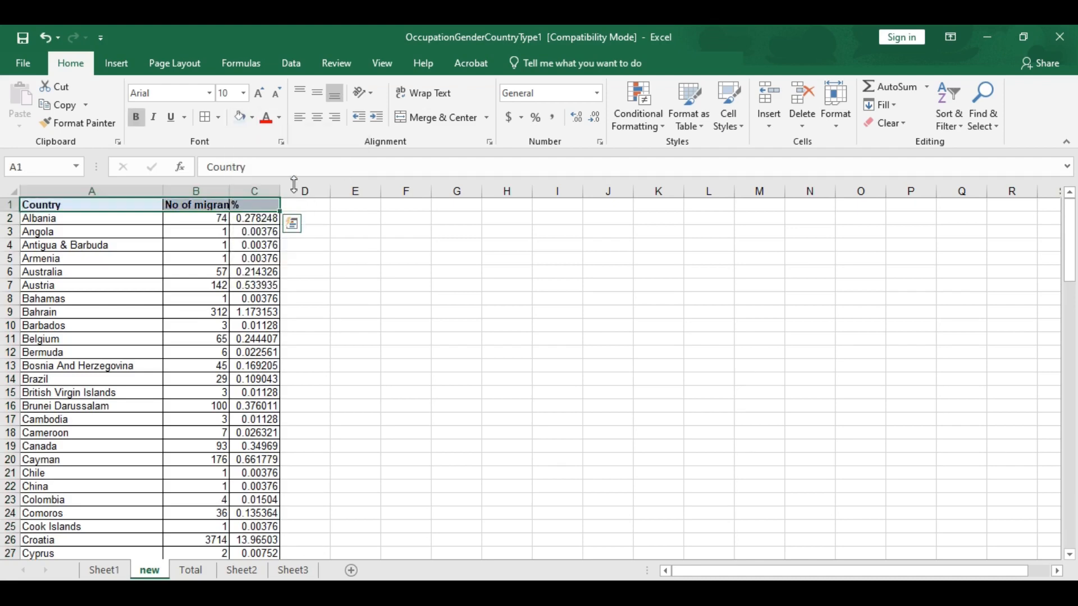
- Fit column B to its bold header and slightly increase the height of row 1
double_click(229, 198)
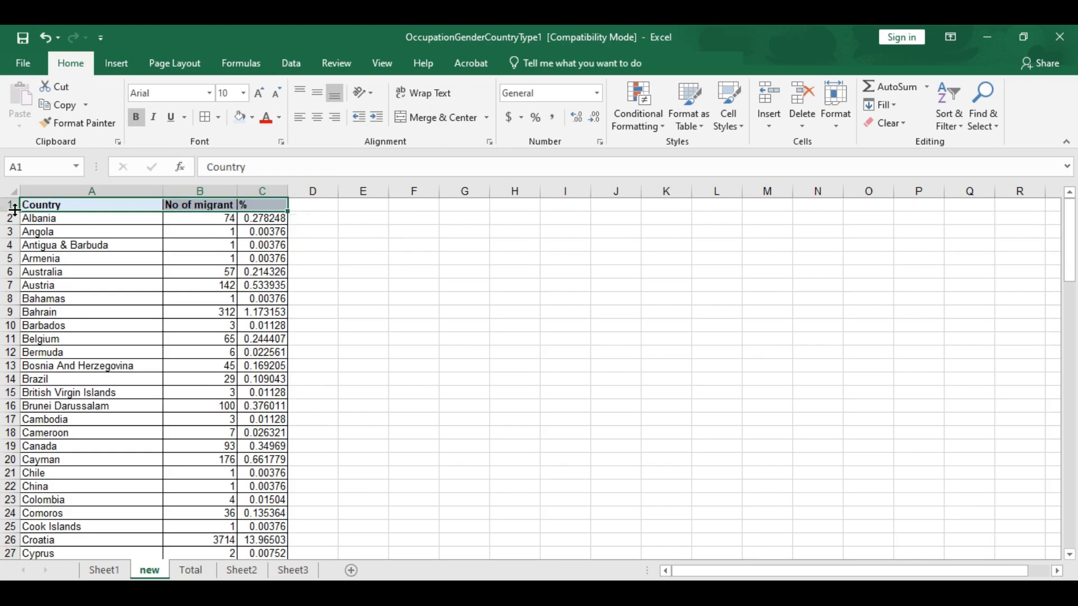
left_click_drag(15, 210, 15, 214)
left_click(168, 237)
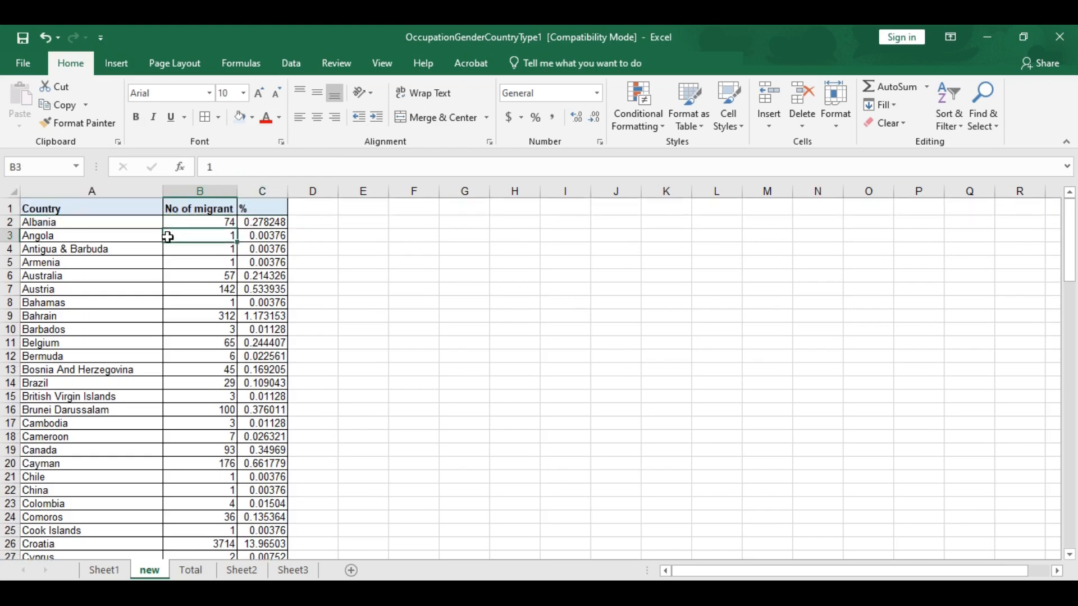
- Add the Gender field to the Columns area of the PivotTable on Sheet1
left_click(104, 571)
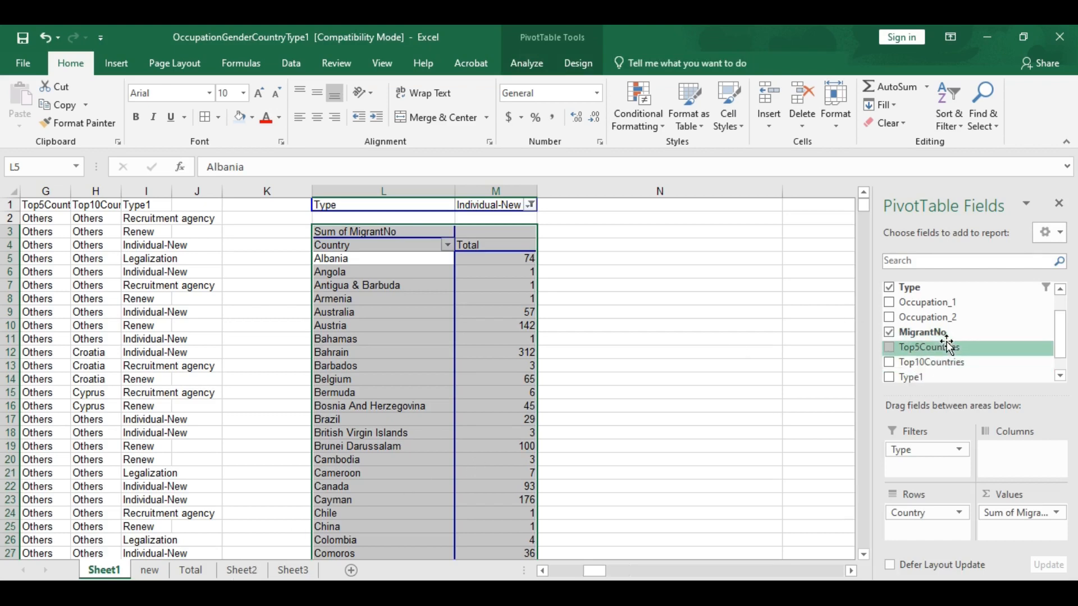
scroll(941, 347, "up", 1)
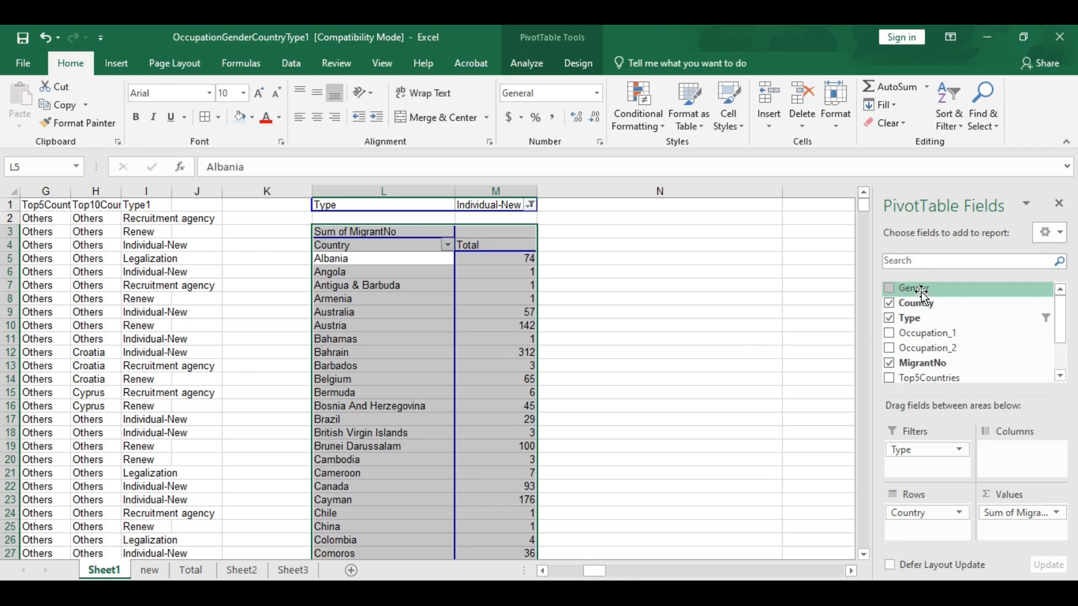
left_click_drag(921, 292, 998, 462)
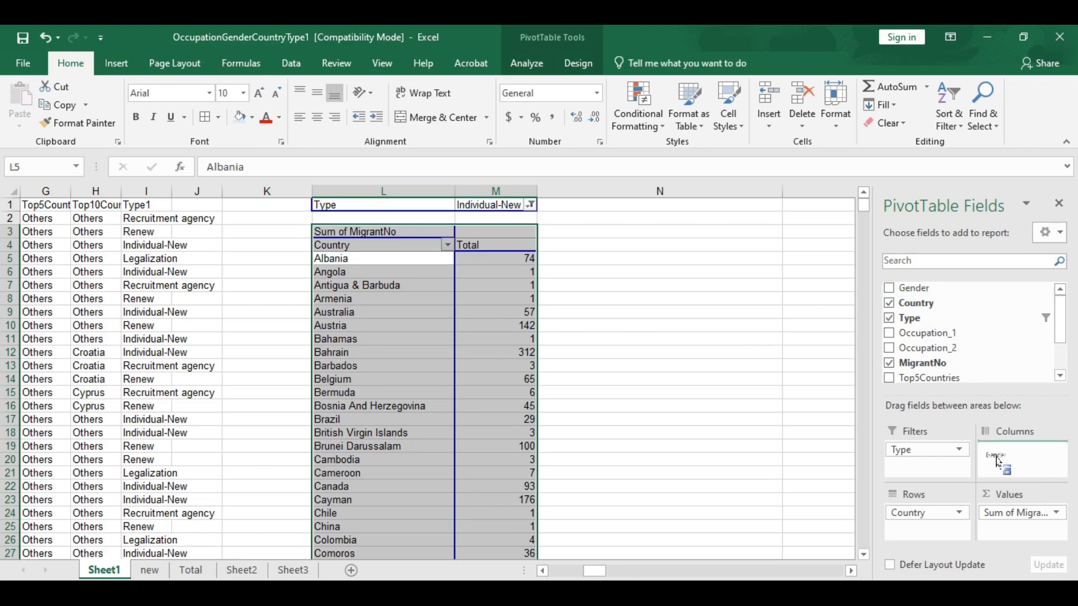
left_click_drag(999, 462, 1005, 462)
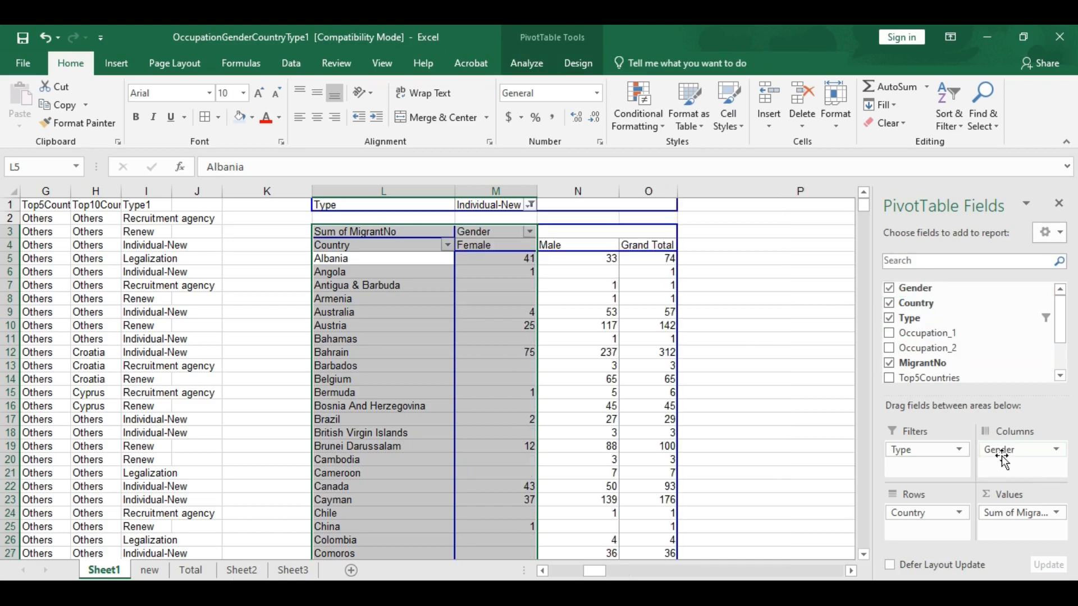
left_click(492, 205)
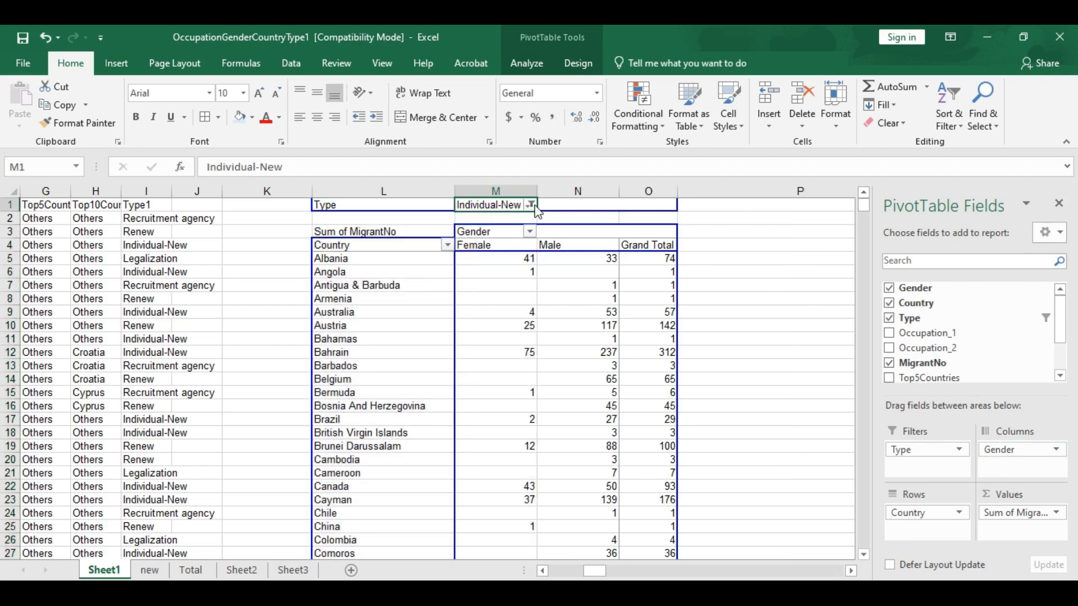
- Set the PivotTable's Type filter to (All)
left_click(530, 205)
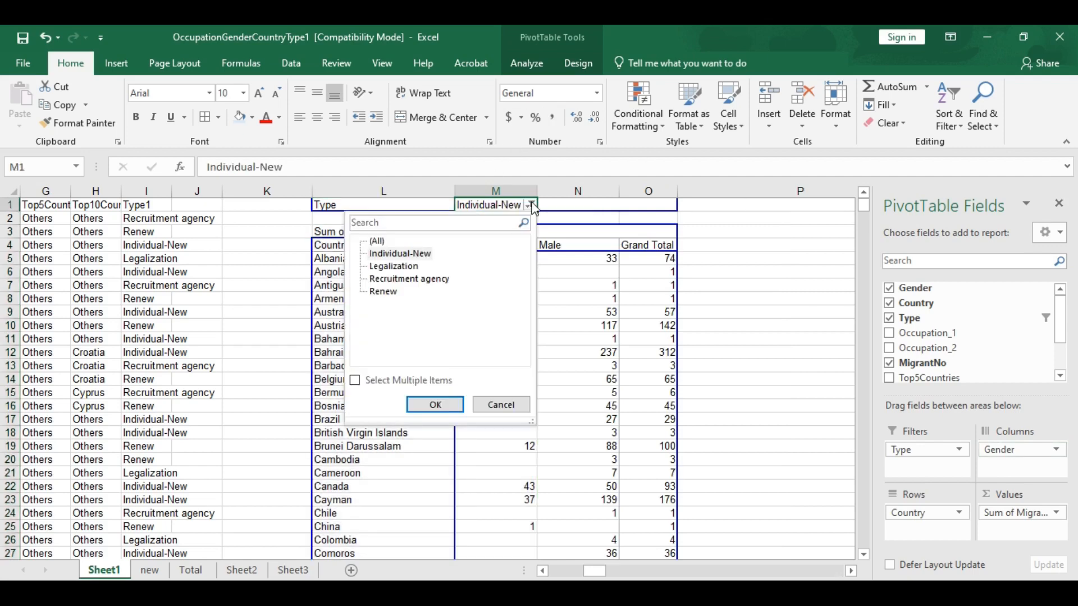
left_click(378, 241)
left_click(436, 405)
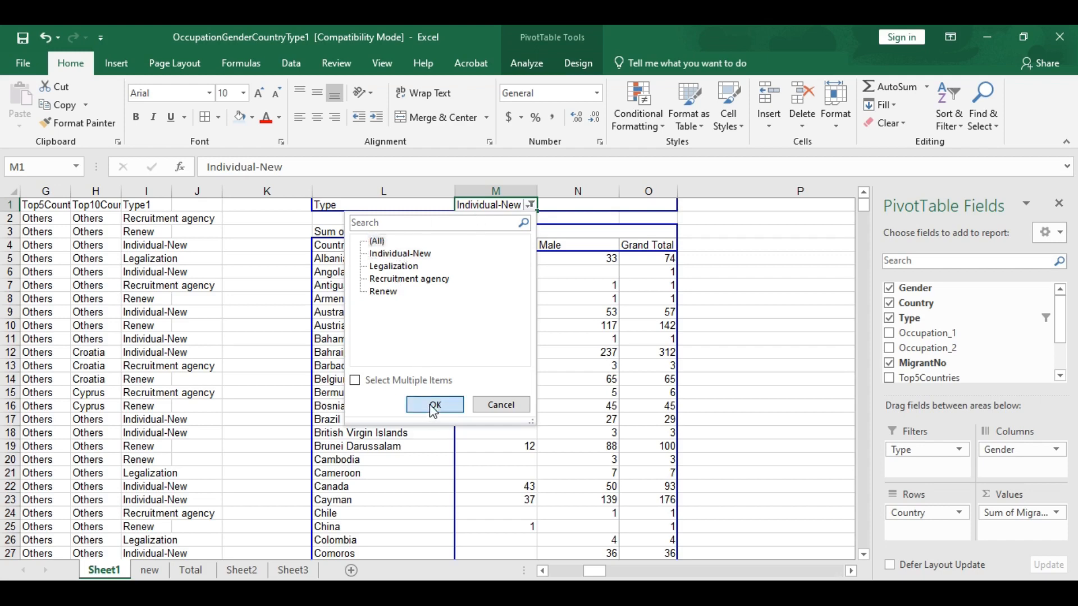
- Copy the gender PivotTable from the Sum of MigrantNo cell L3 through the Grand Total row
left_click(388, 233)
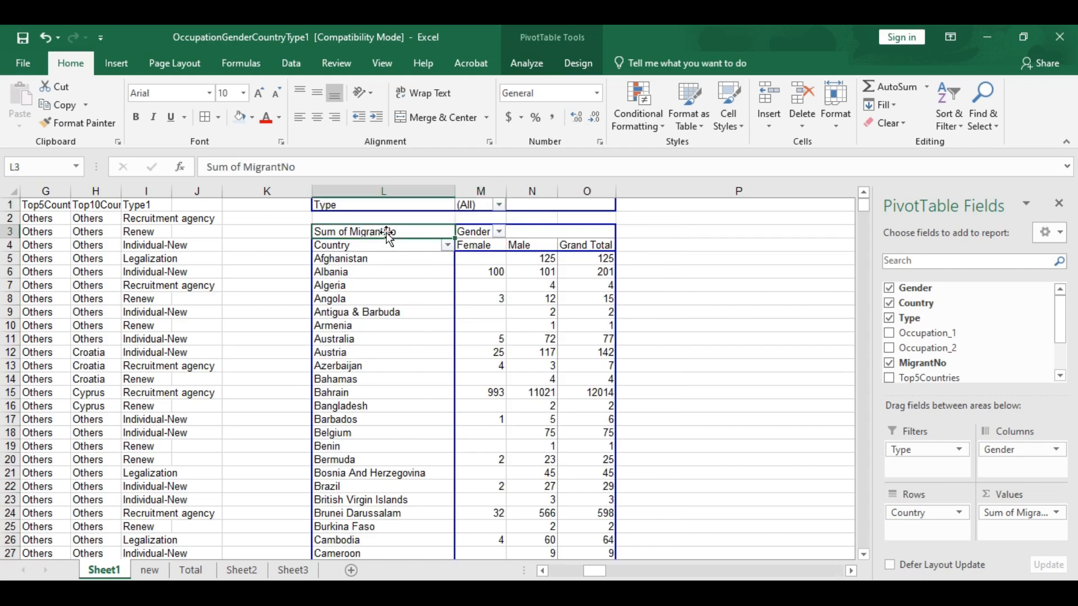
key("ctrl+c")
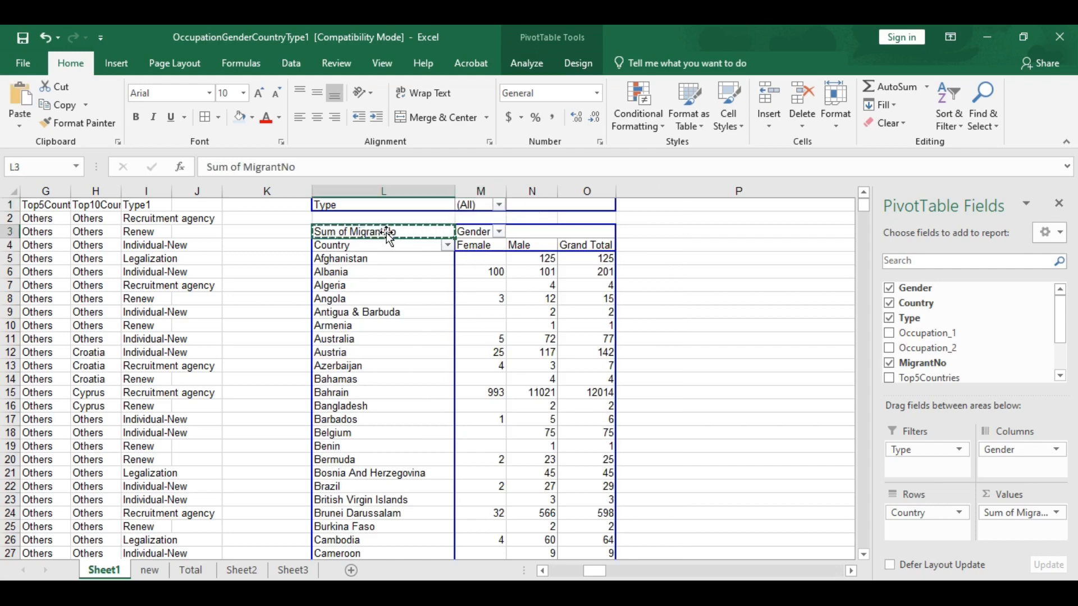
key("ctrl+shift+End")
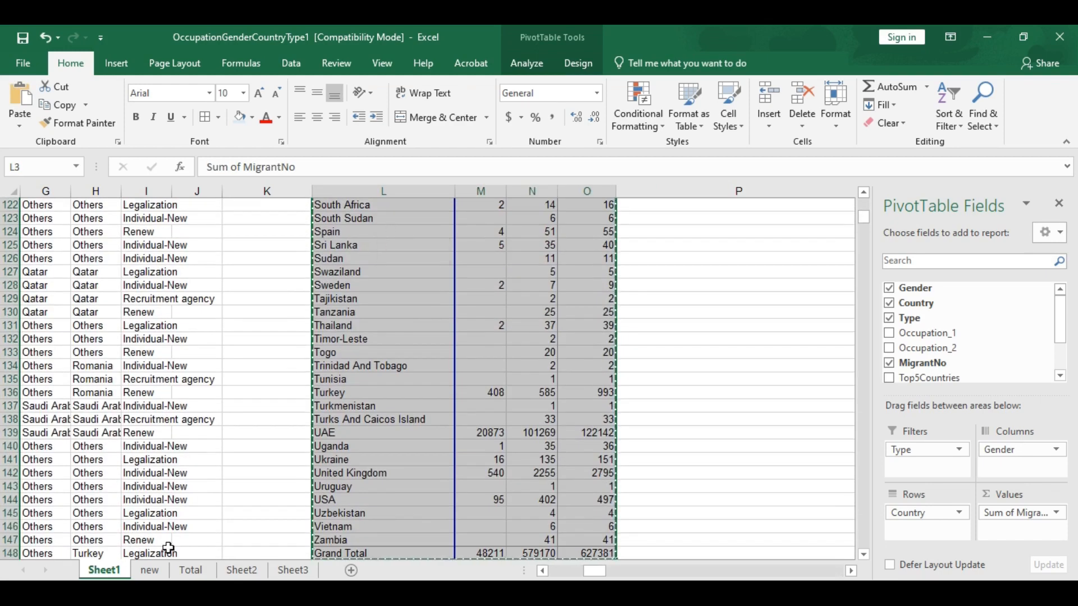
- On the Total sheet, widen columns E and F and paste the copied PivotTable as values at E1
left_click(190, 571)
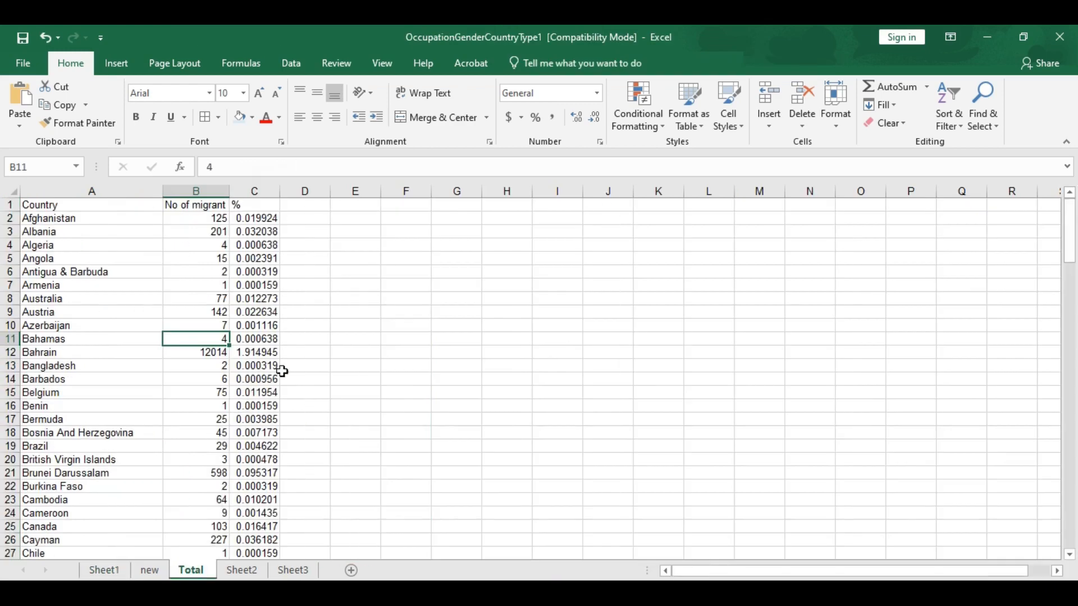
left_click(371, 203)
left_click_drag(380, 191, 581, 192)
left_click(505, 191)
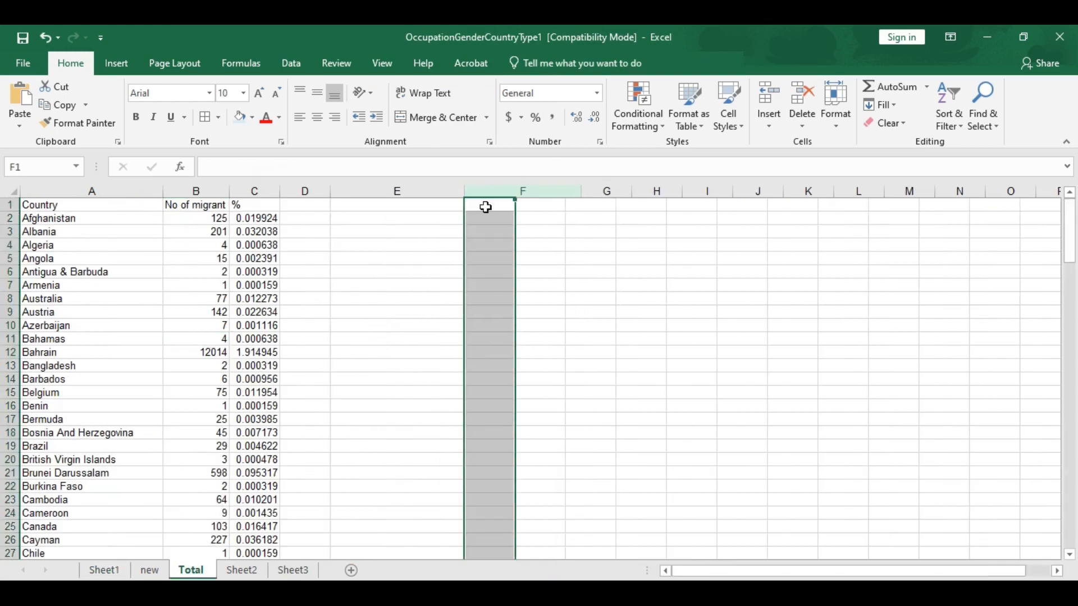
left_click(366, 204)
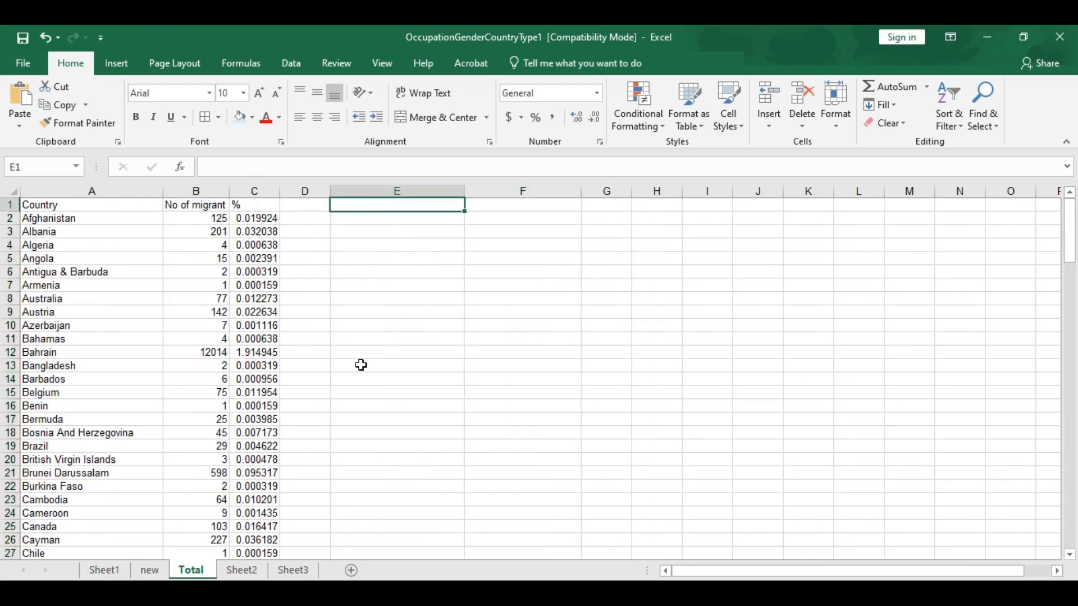
right_click(407, 207)
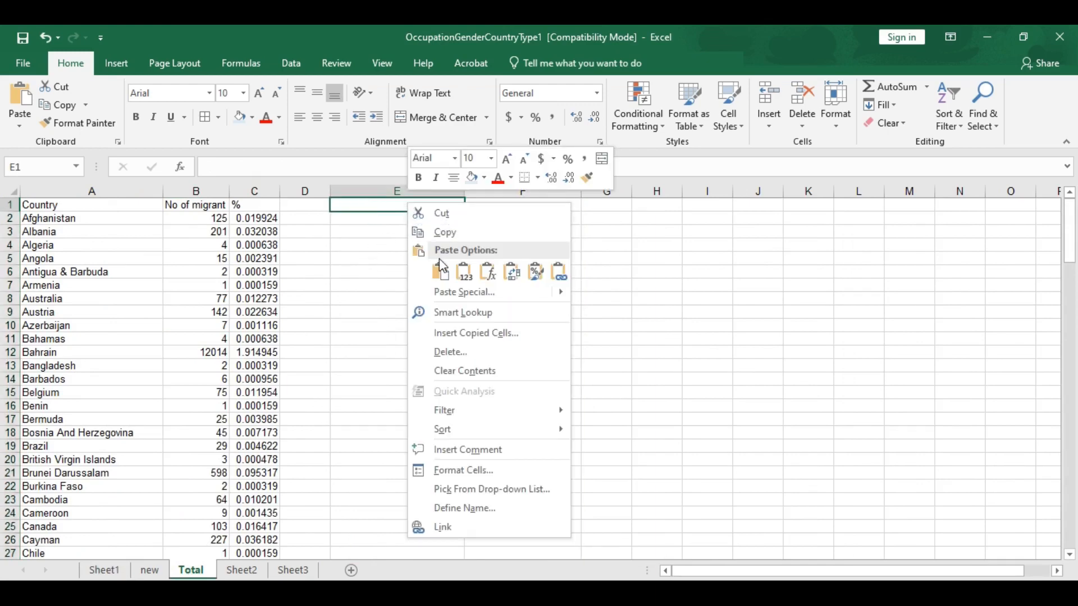
left_click(463, 272)
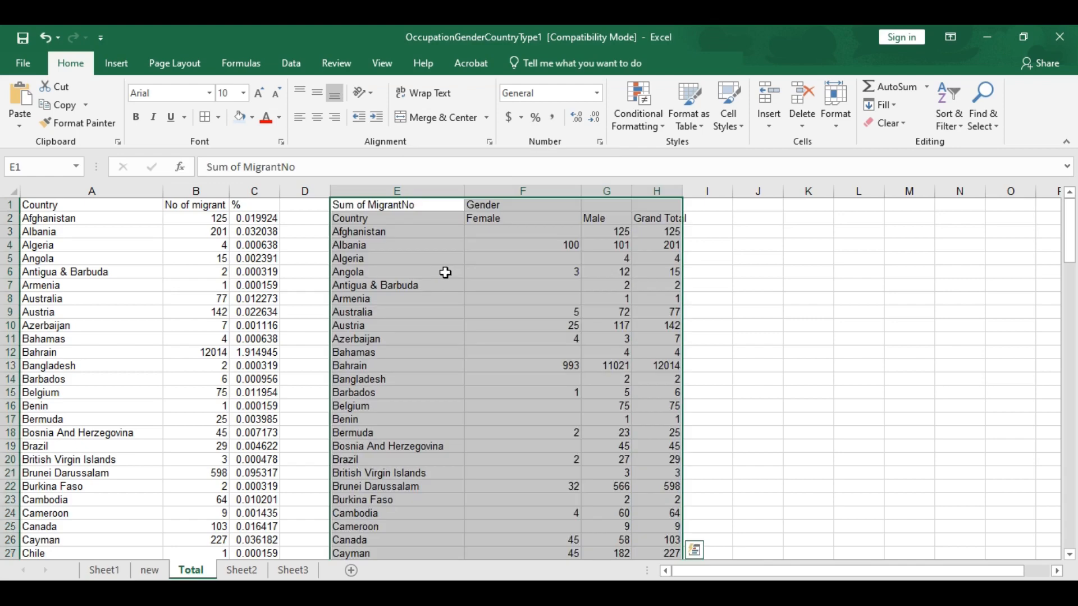
- Merge and center the Gender heading across F1:H1, and insert blank cells at E3:H3 above the Afghanistan row
left_click_drag(530, 201, 647, 197)
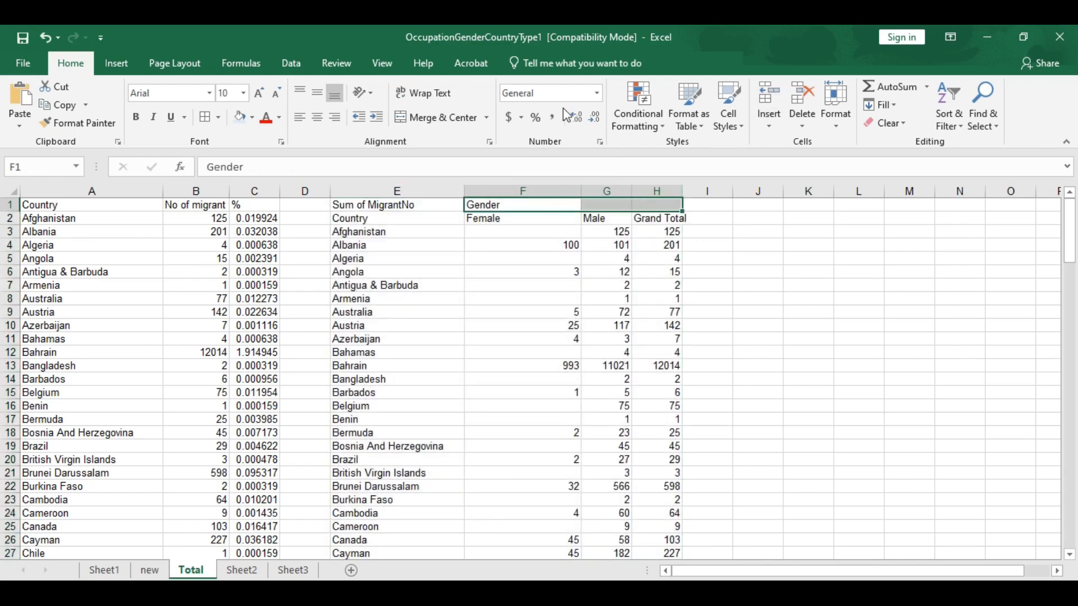
left_click(439, 119)
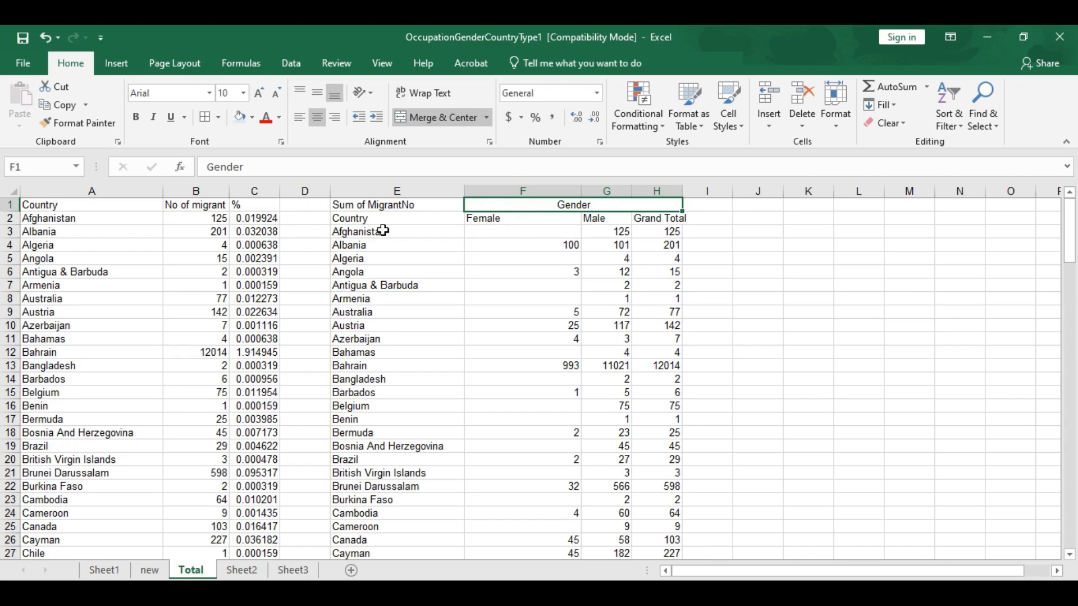
left_click_drag(342, 232, 660, 231)
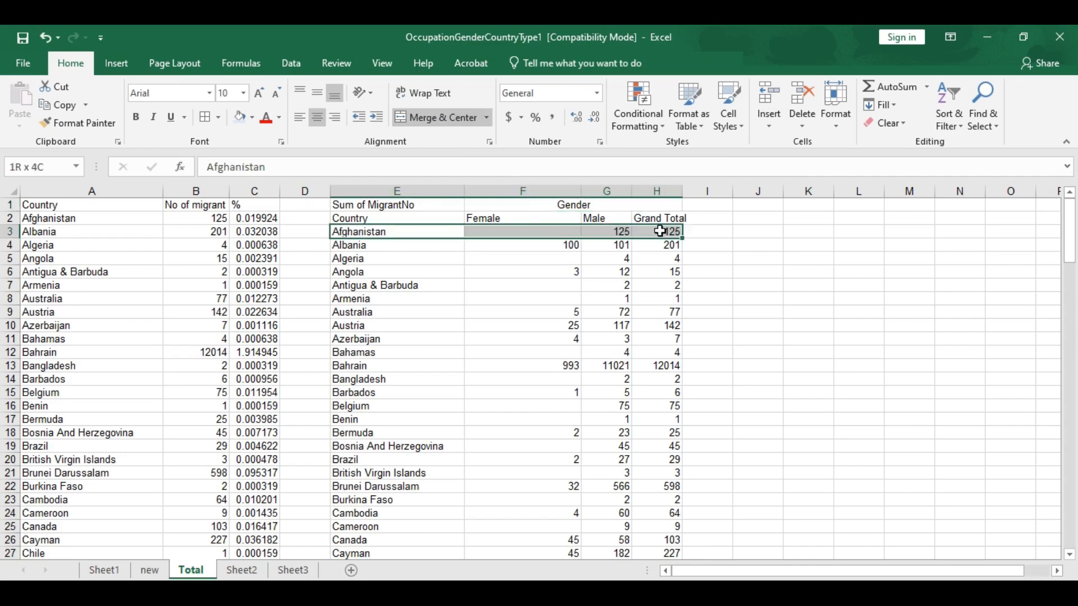
left_click(768, 96)
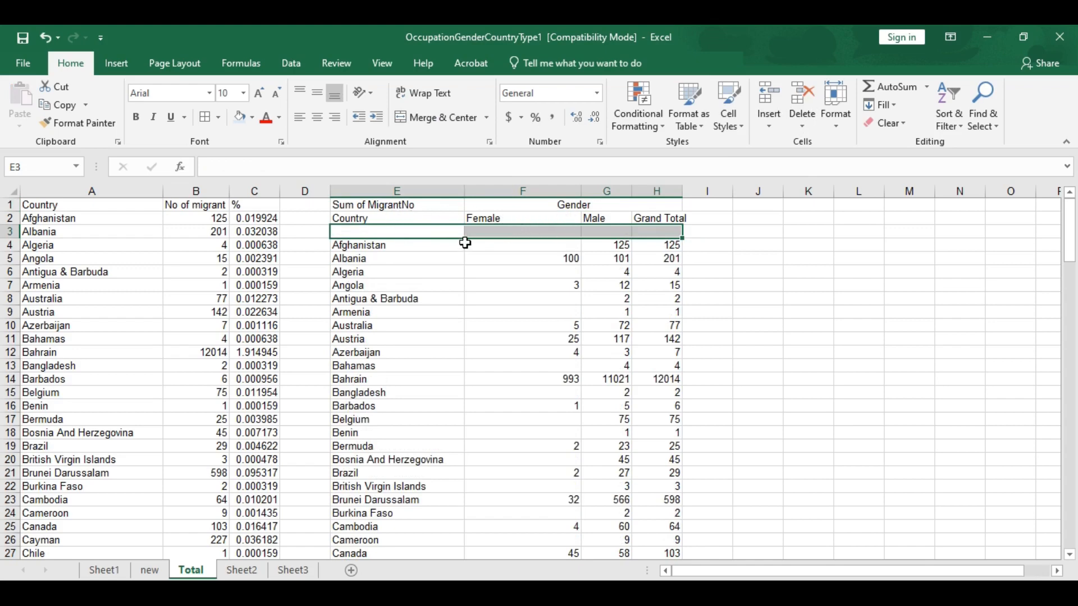
- Clear the Sum of MigrantNo label in E1, and merge and center E1:E3 for the Country heading
left_click(406, 205)
left_click_drag(409, 218, 422, 201)
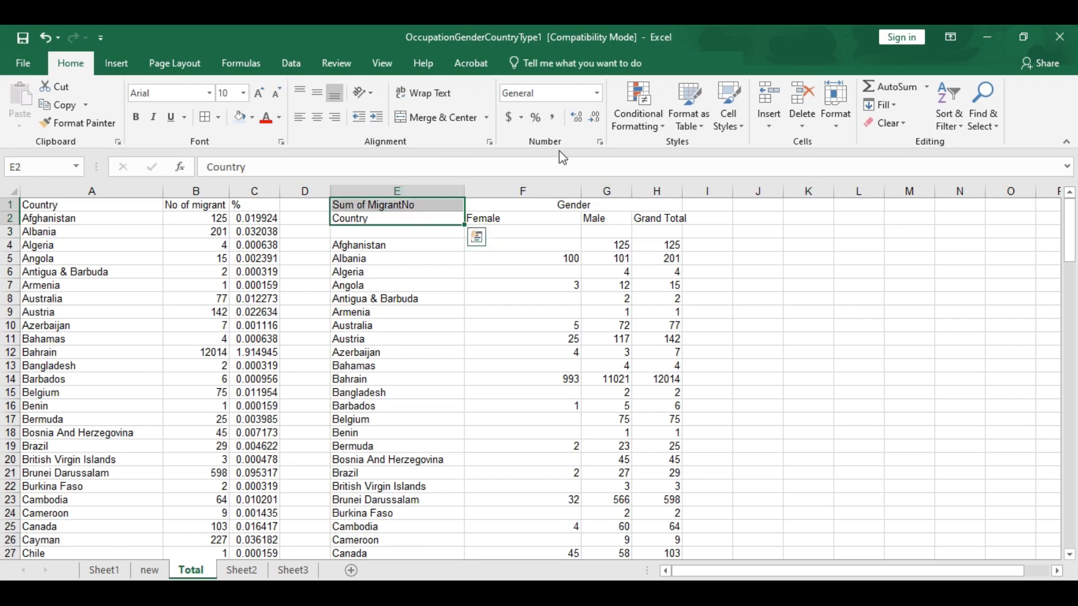
left_click(420, 206)
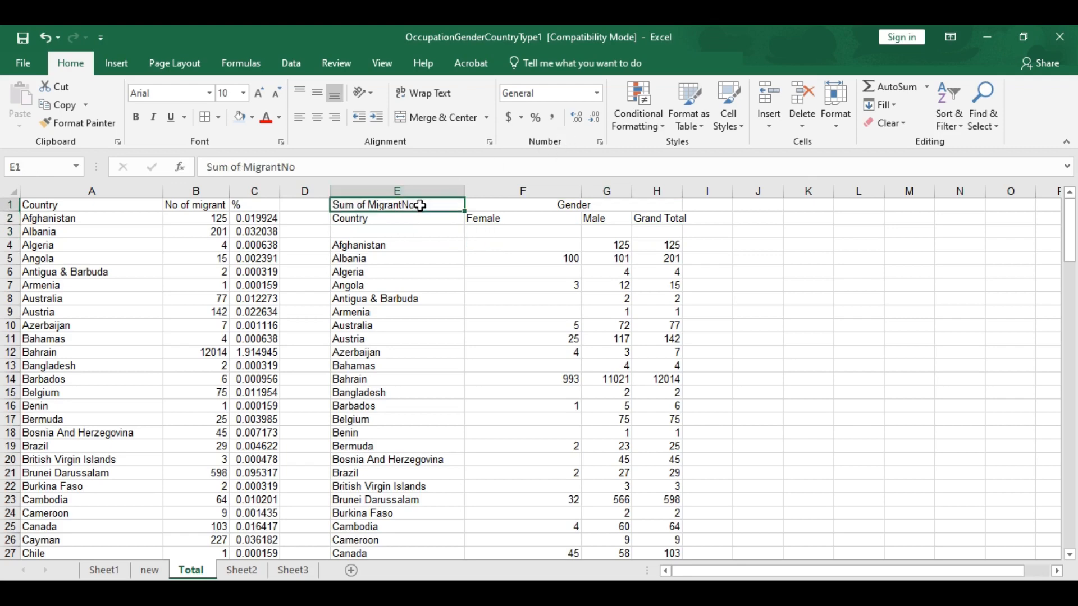
key("Delete")
left_click_drag(408, 227, 418, 203)
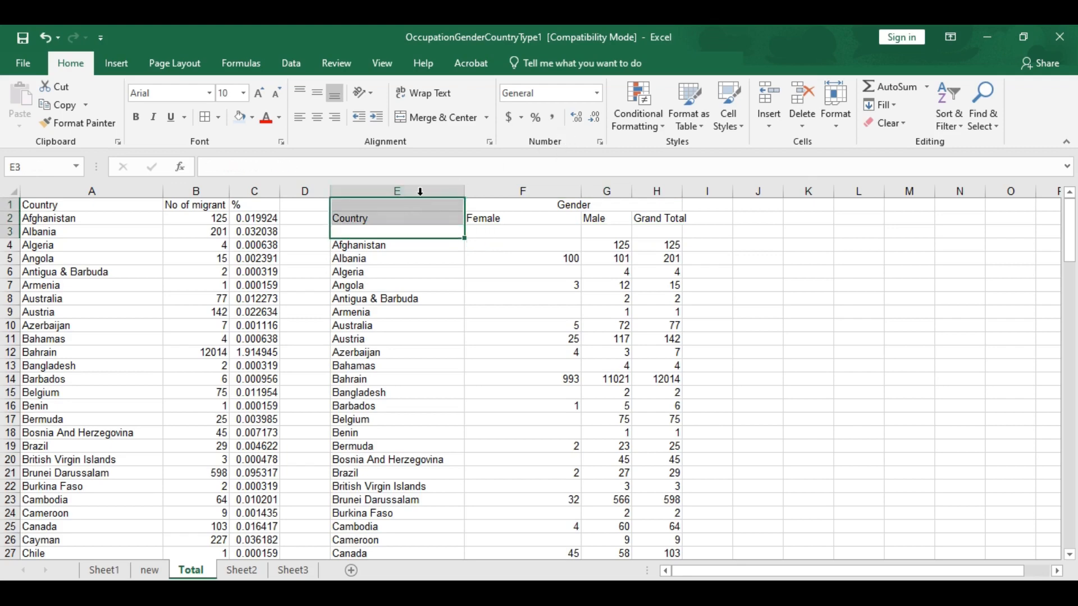
left_click(437, 117)
- Insert a blank column after the Female column and another after the Male column
left_click(516, 233)
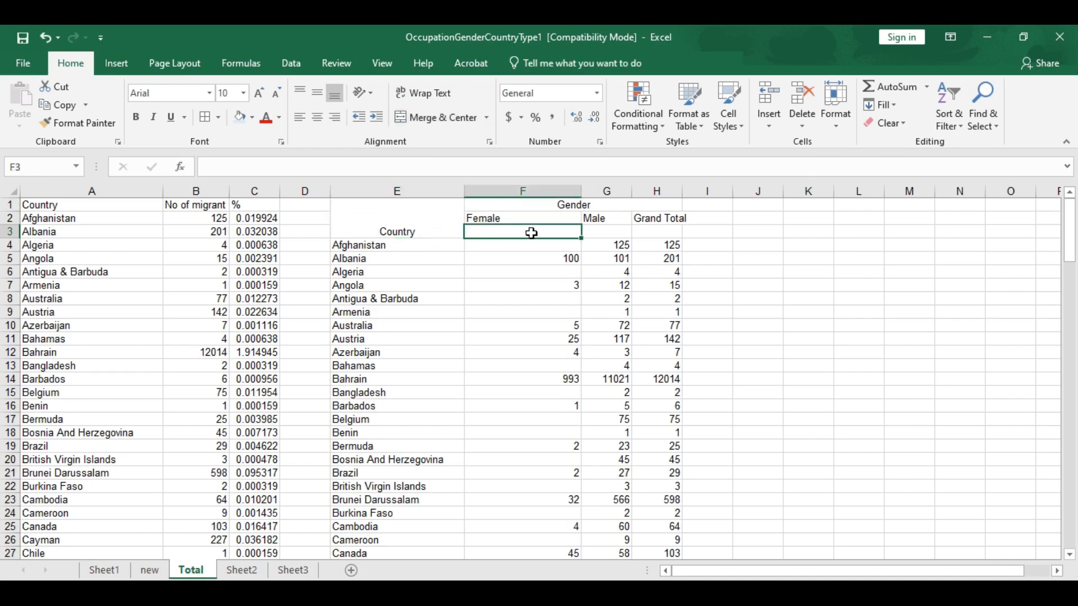
left_click(609, 192)
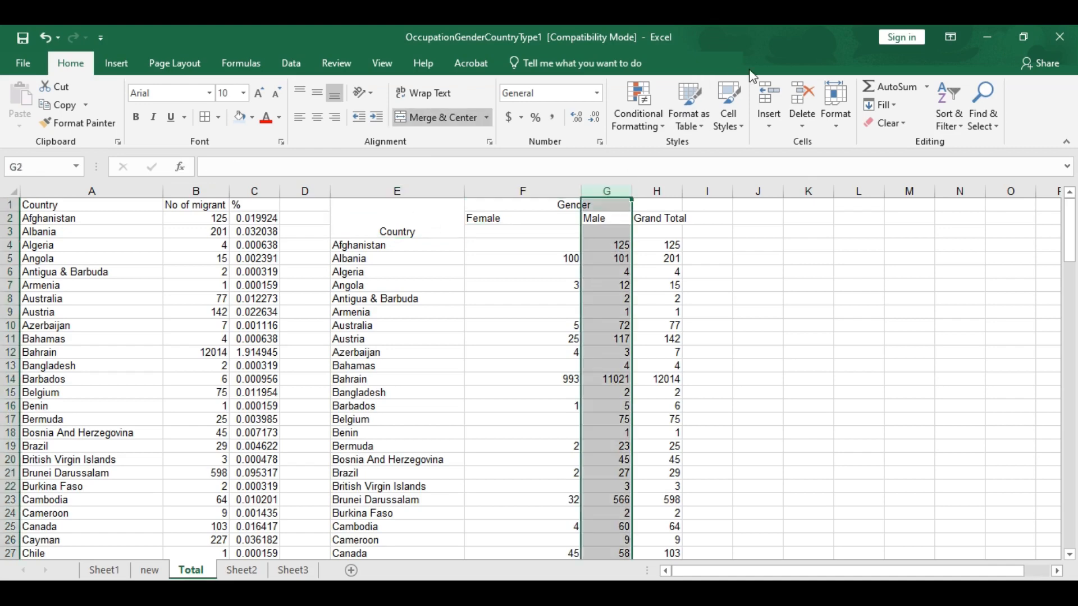
left_click(773, 99)
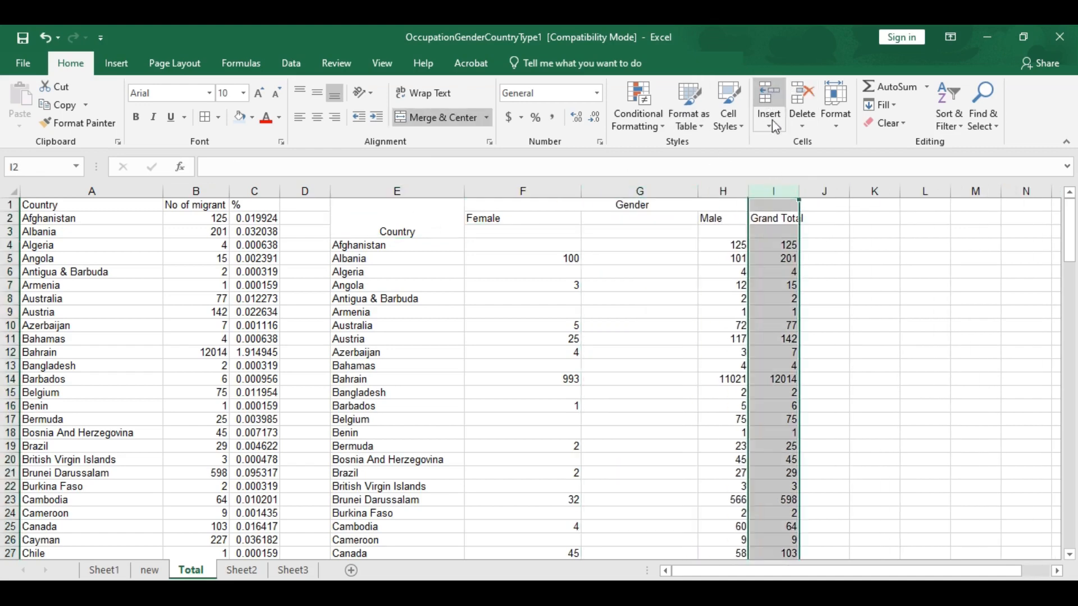
left_click(775, 127)
- Enter the subheadings N and % in row 3 under each of Female, Male and Grand Total, from F3 to K3
left_click(519, 231)
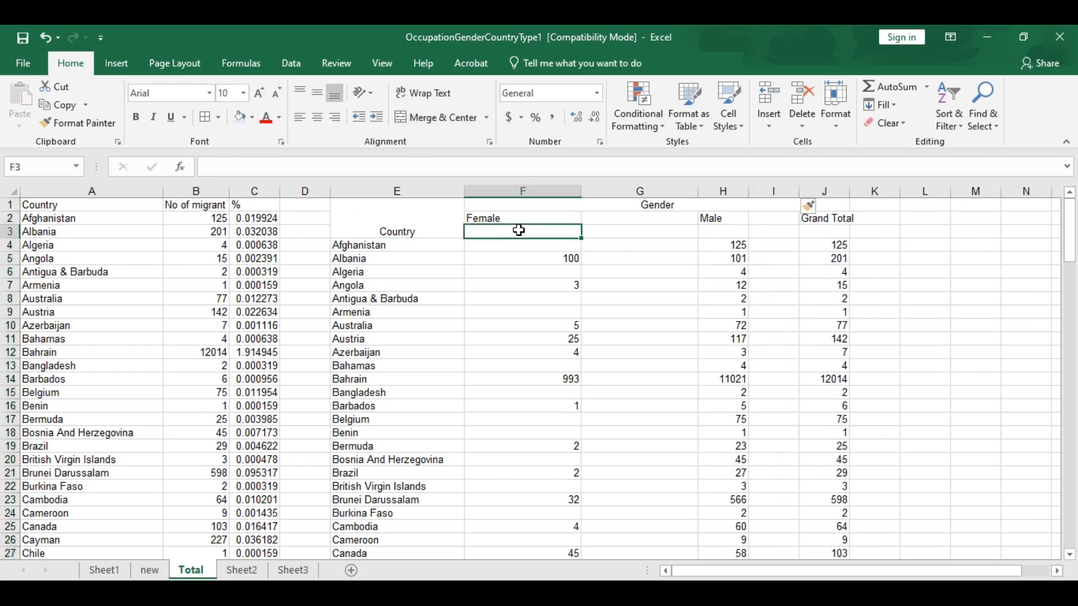
type("N")
key("Tab")
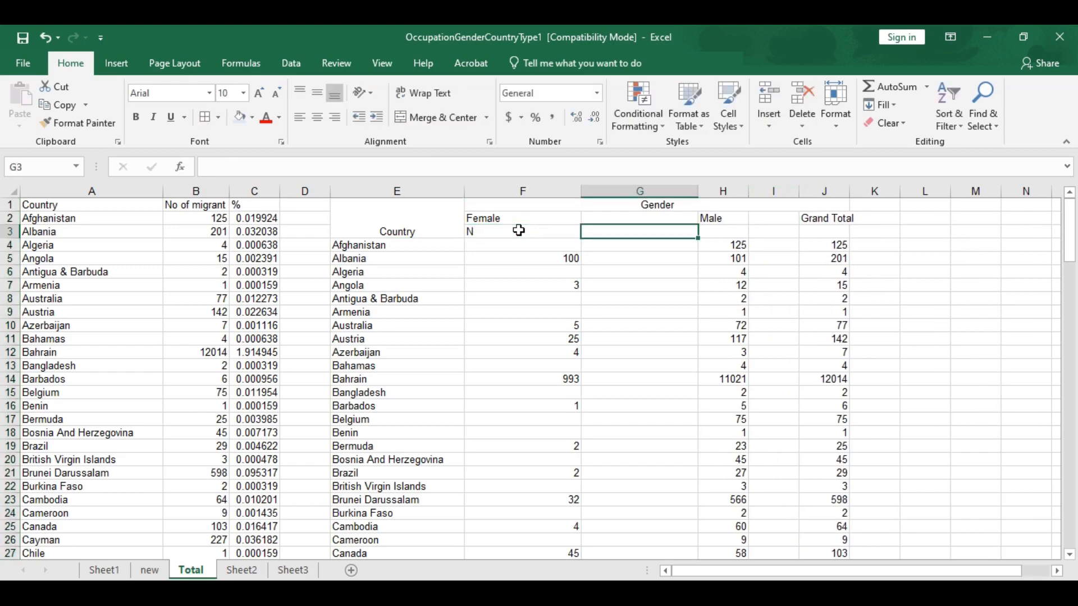
type("%")
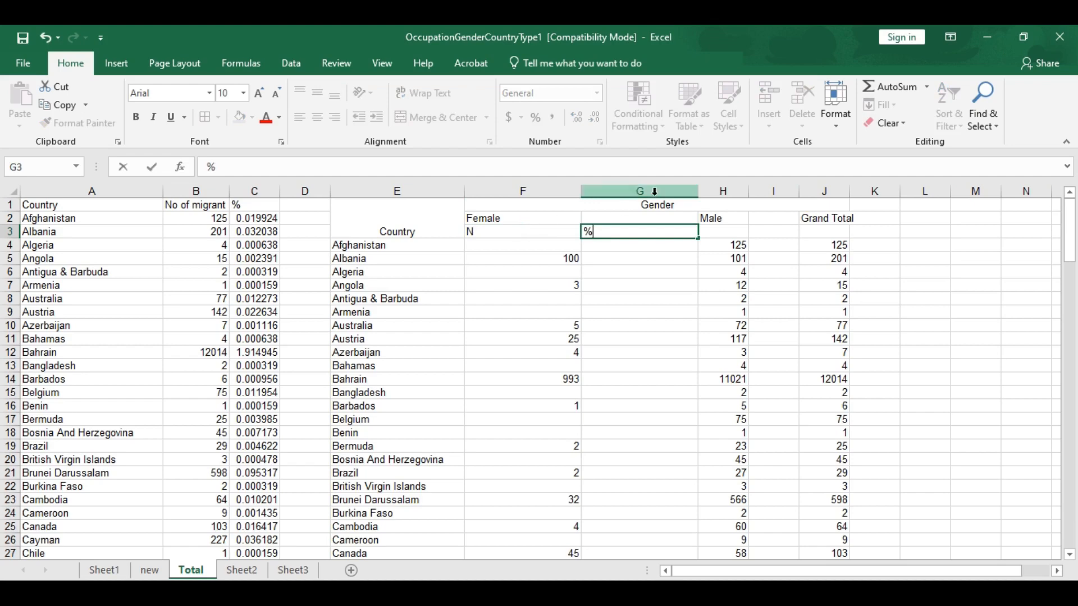
key("Tab")
type("N")
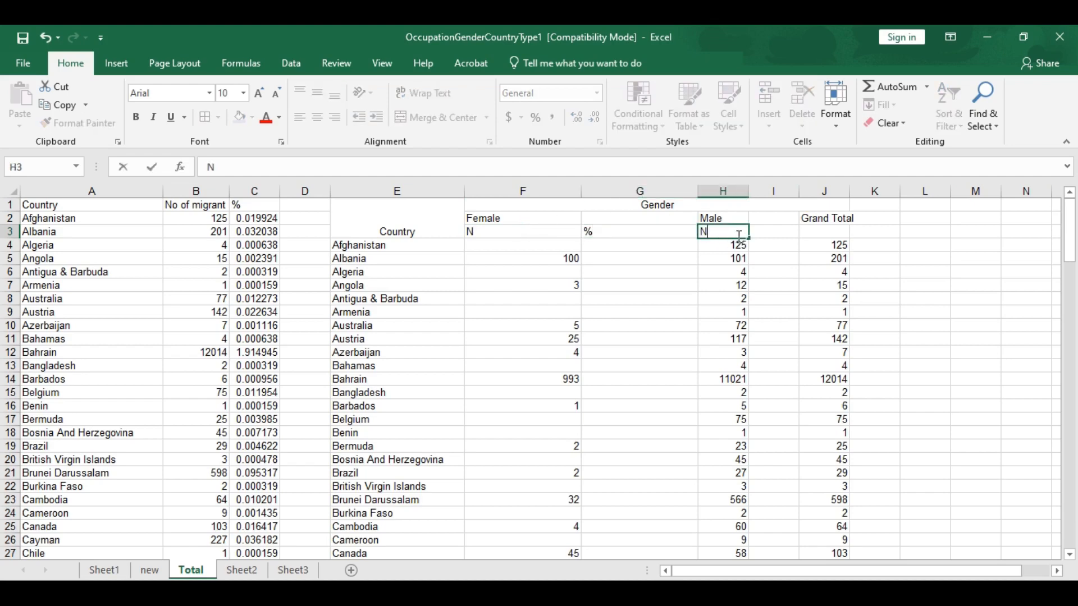
key("Tab")
type("%")
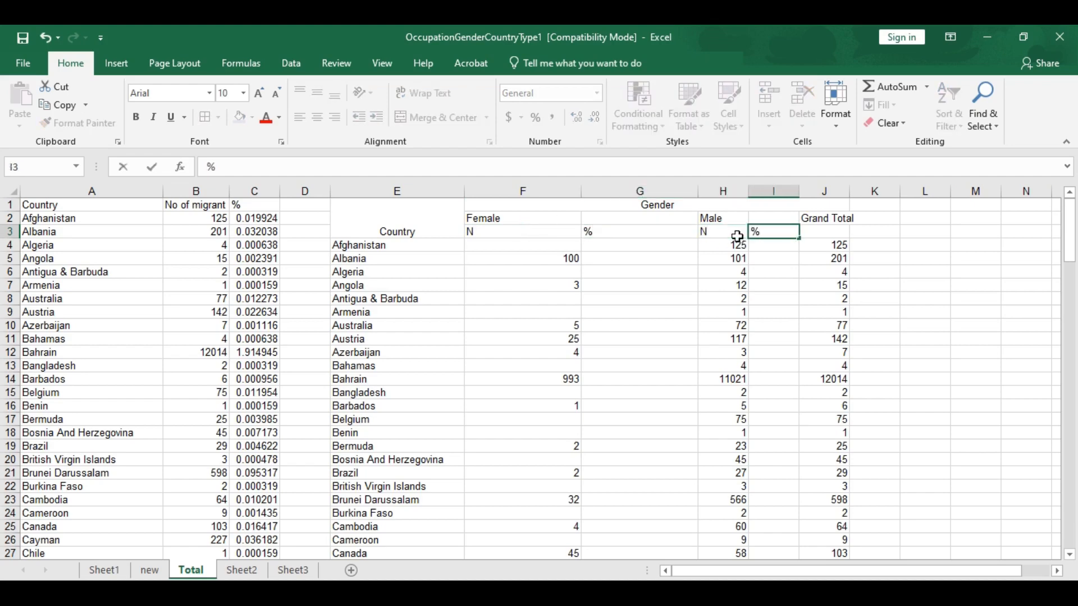
key("Tab")
type("N")
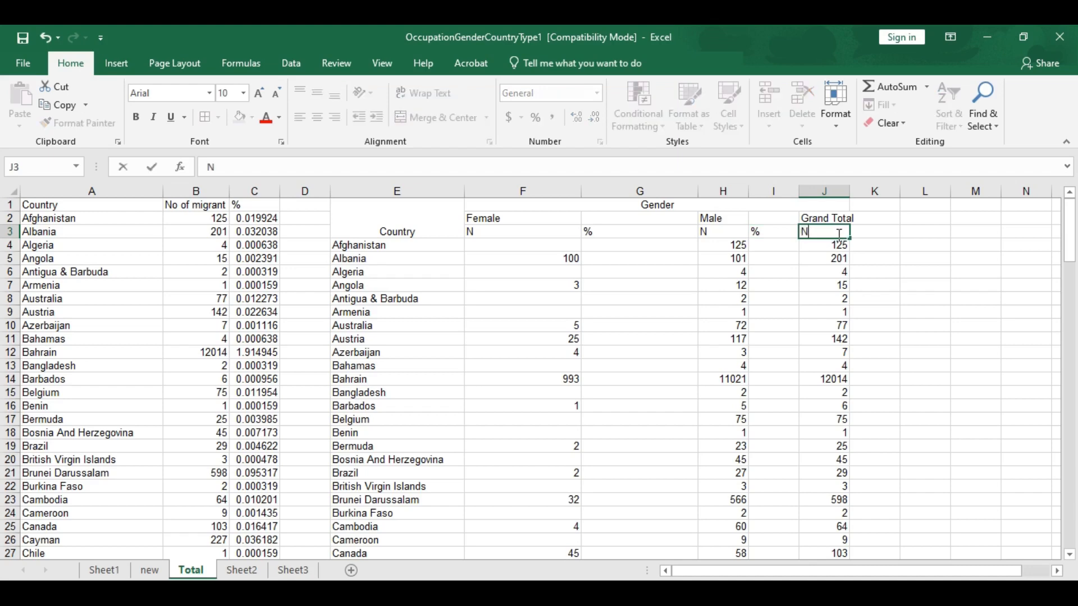
key("Tab")
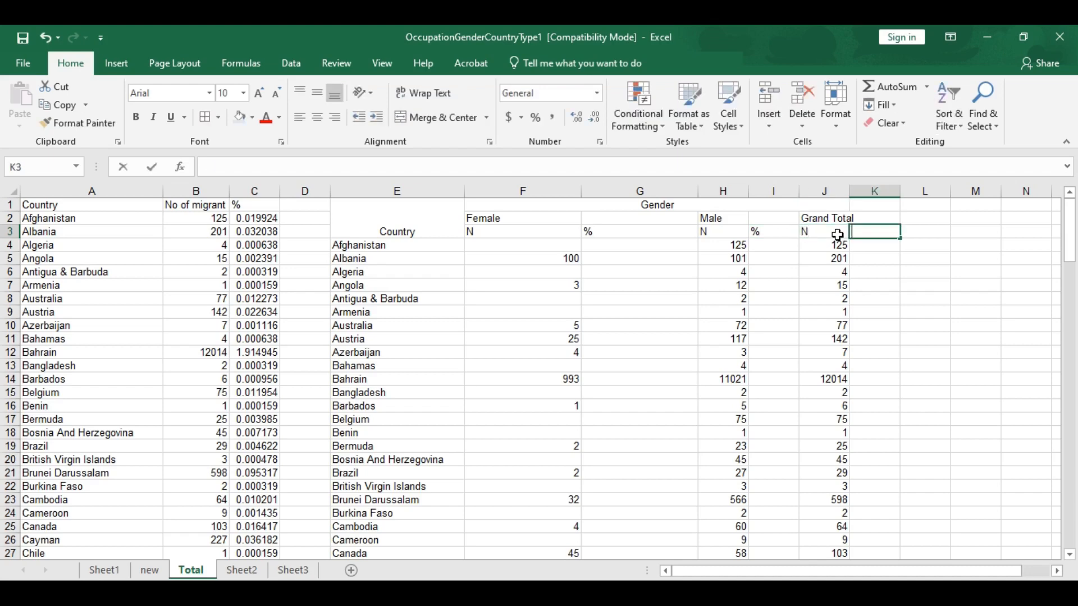
type("%")
- Merge and center the Female, Male and Grand Total headings across F2:G2, H2:I2 and J2:K2
left_click_drag(570, 213, 640, 218)
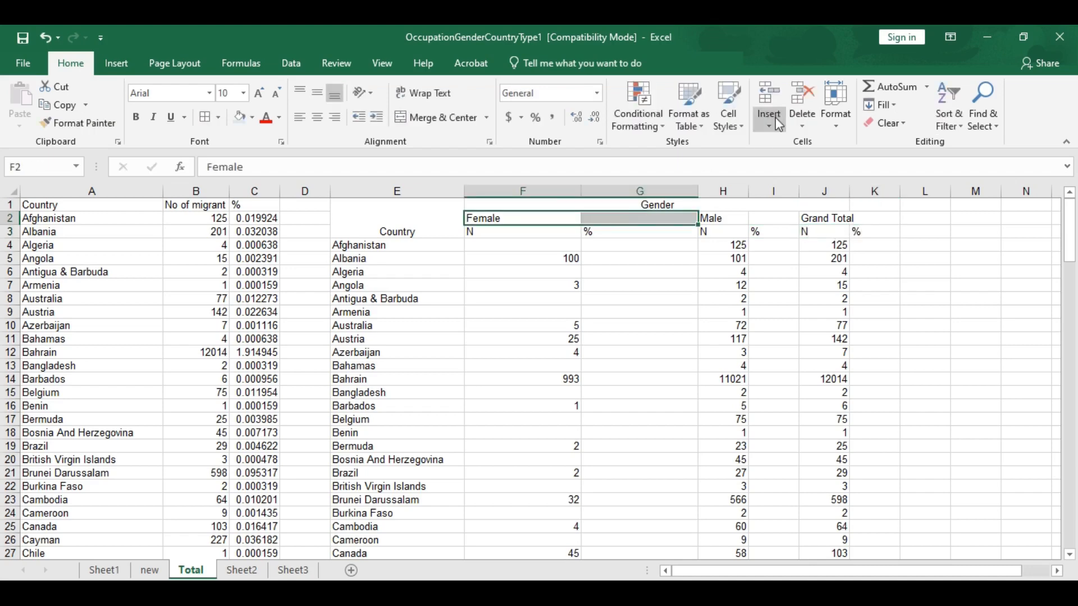
left_click(438, 118)
left_click_drag(741, 219, 884, 218)
left_click(449, 118)
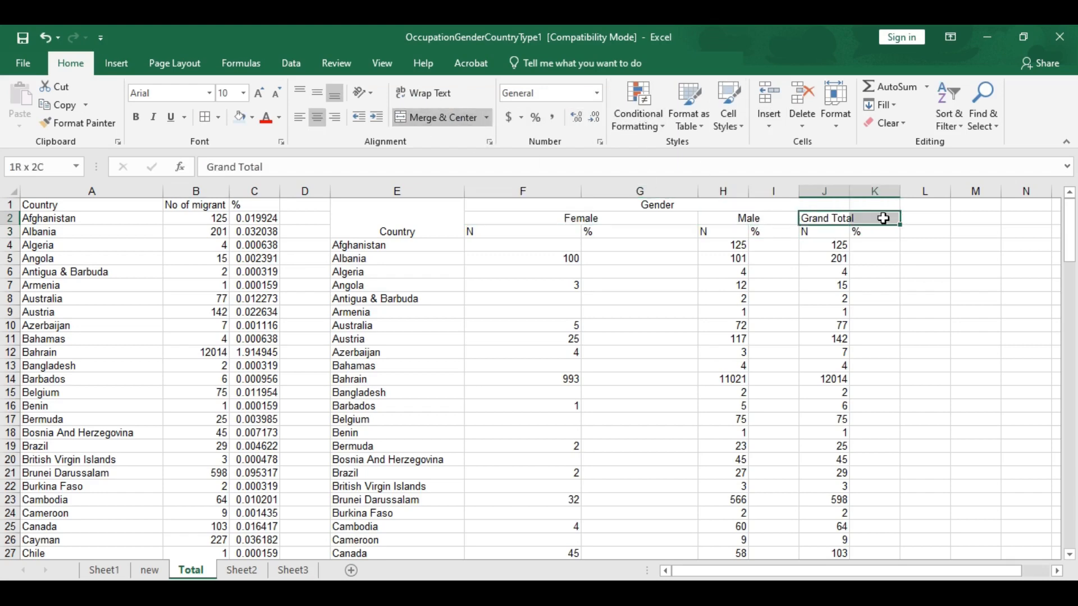
left_click(441, 118)
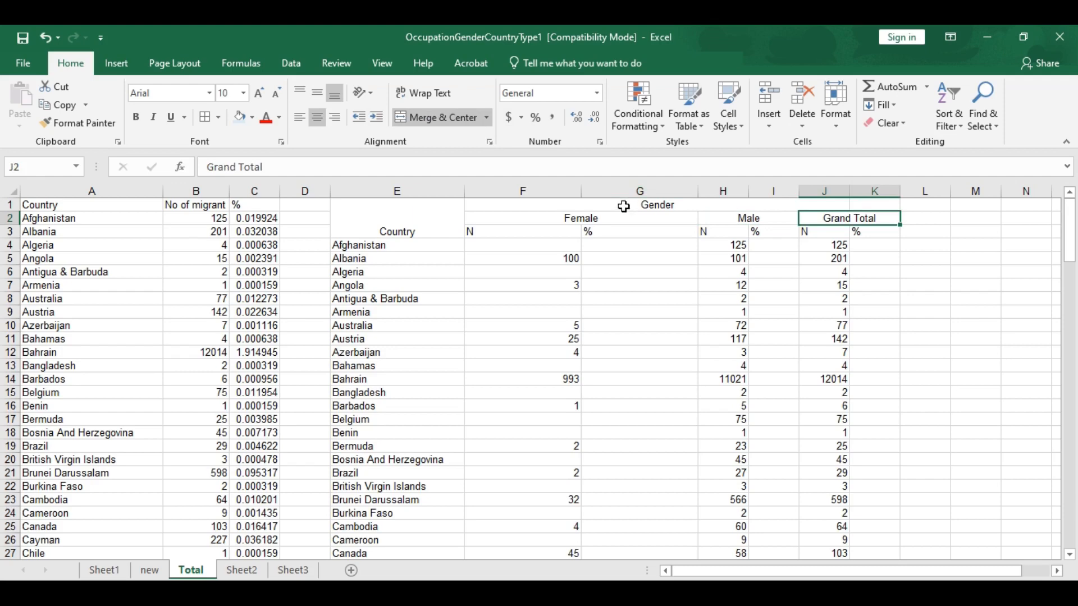
- Re-merge and center the Gender heading across F1:K1
left_click_drag(623, 207, 871, 208)
left_click(455, 126)
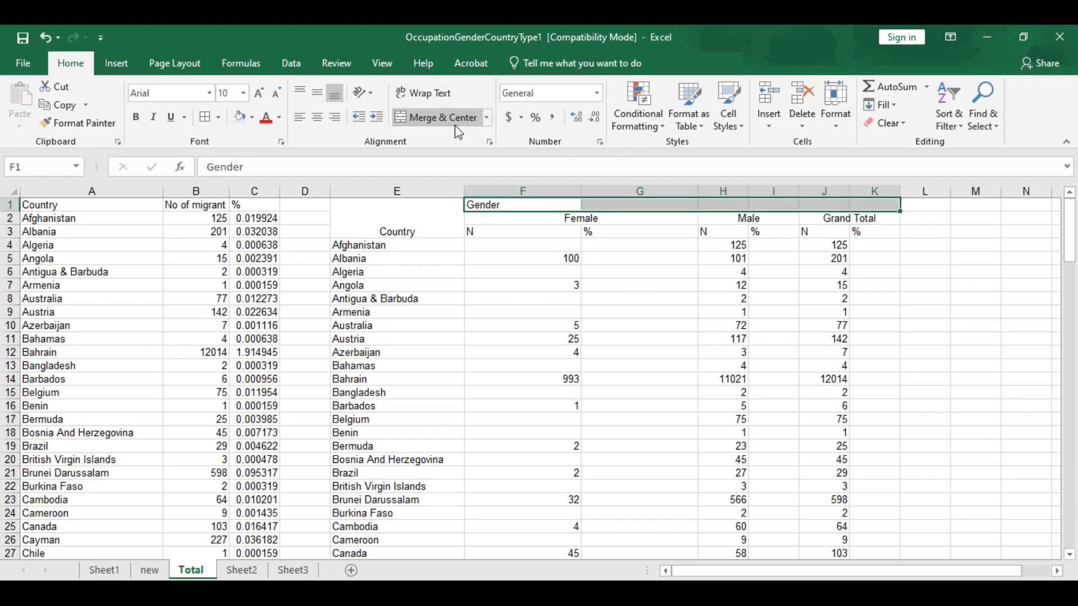
left_click(455, 127)
- Apply All Borders to the gender table from E1 through the Grand Total row in column K, and fit column E's width
left_click_drag(422, 209, 688, 230)
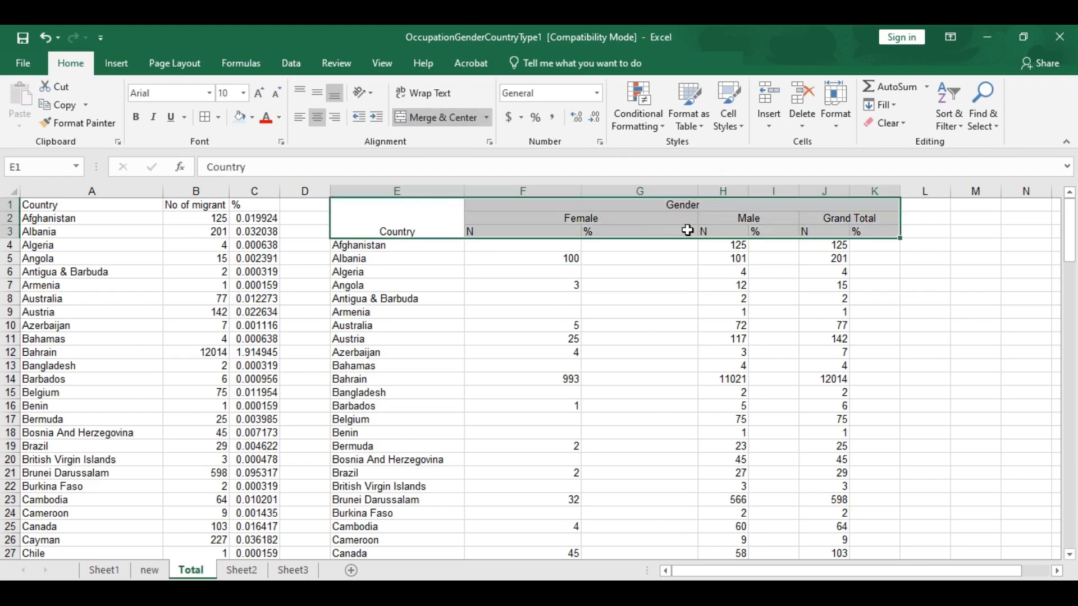
key("ctrl+shift+Down")
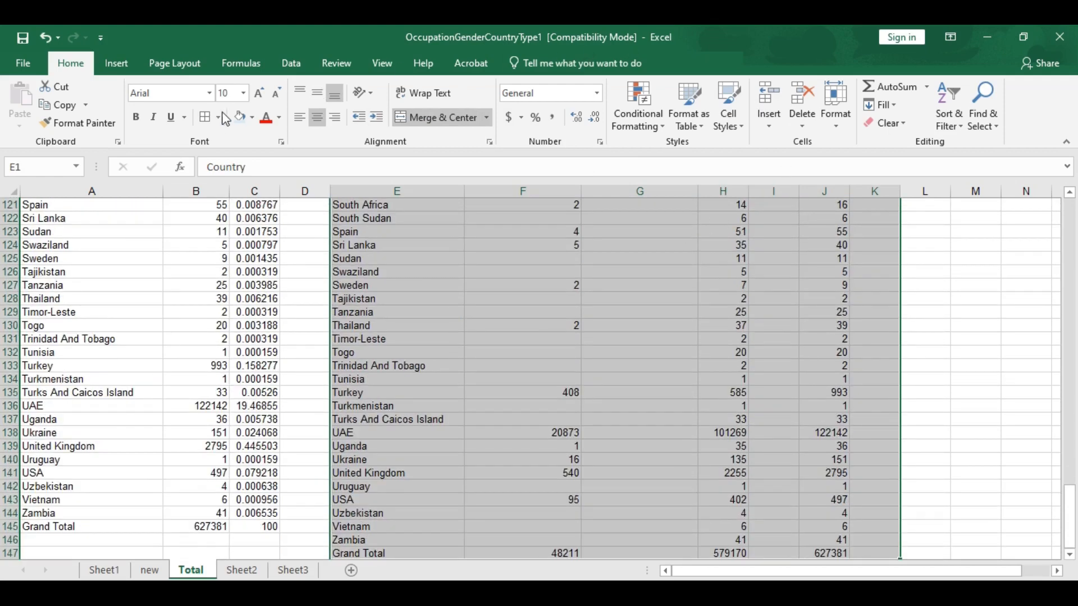
left_click(206, 119)
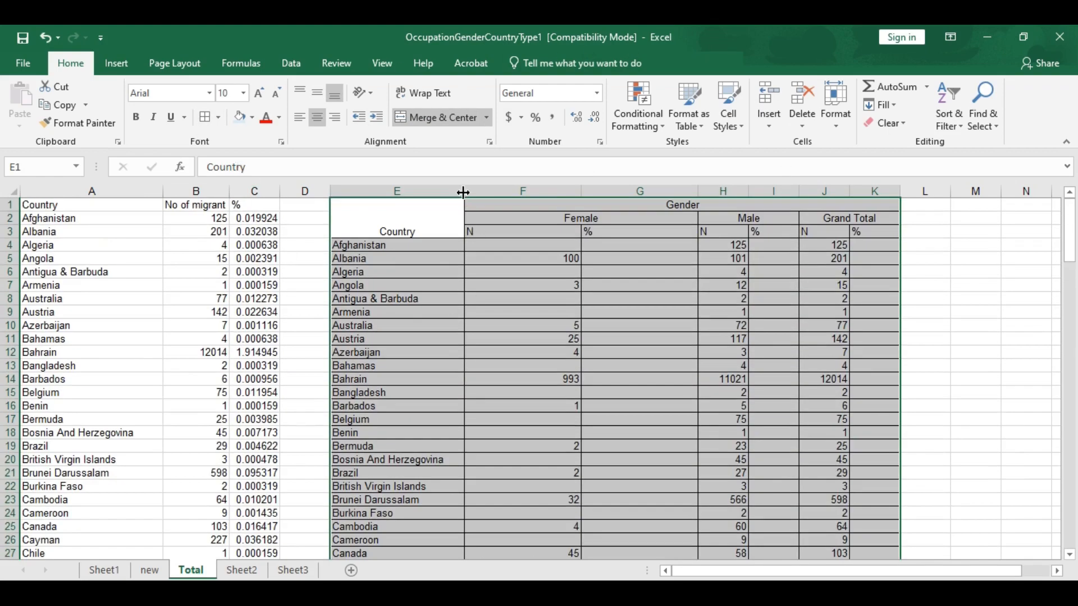
double_click(463, 191)
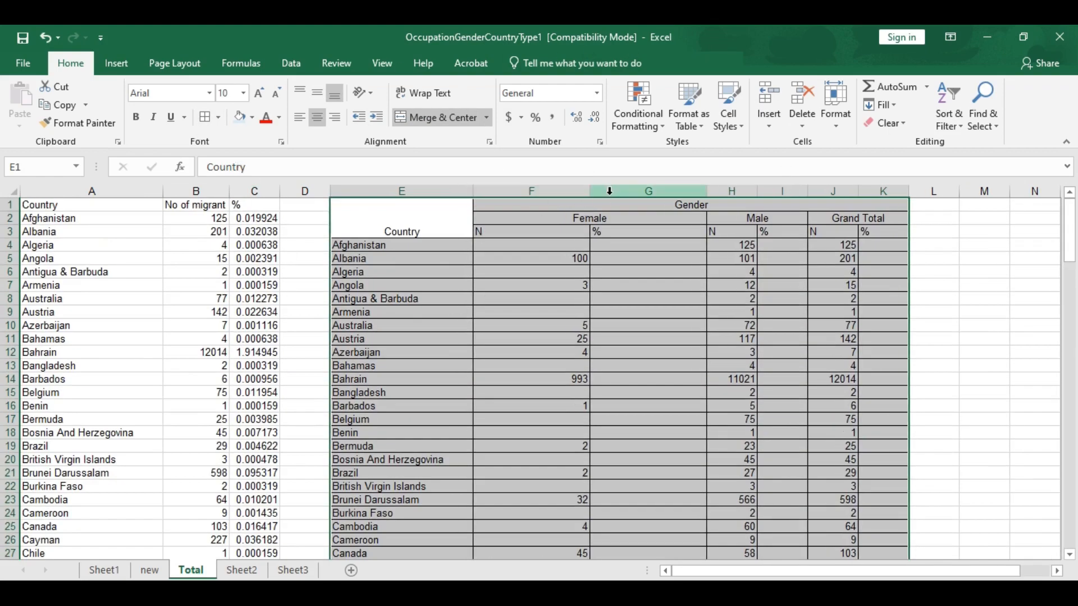
- Narrow columns F and G under the Female heading to fit their contents more closely
left_click(553, 190)
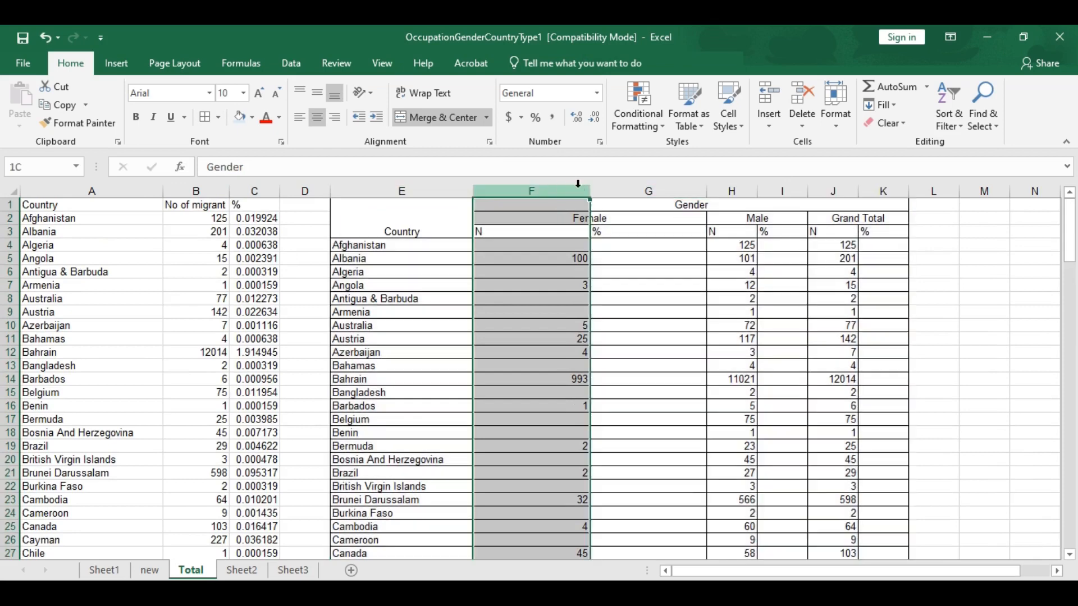
left_click_drag(591, 190, 548, 211)
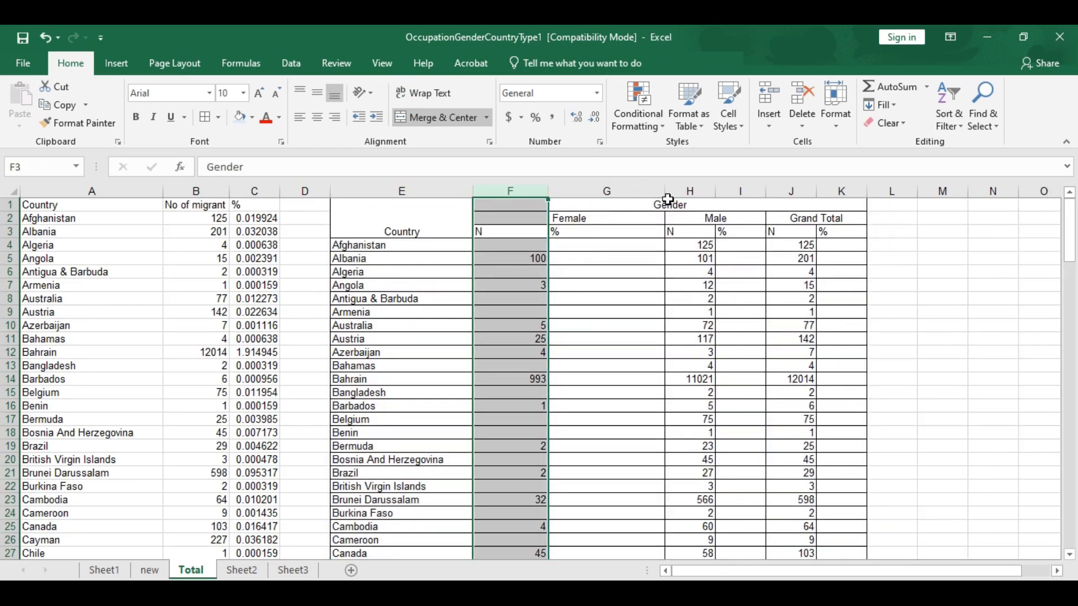
left_click_drag(668, 199, 614, 247)
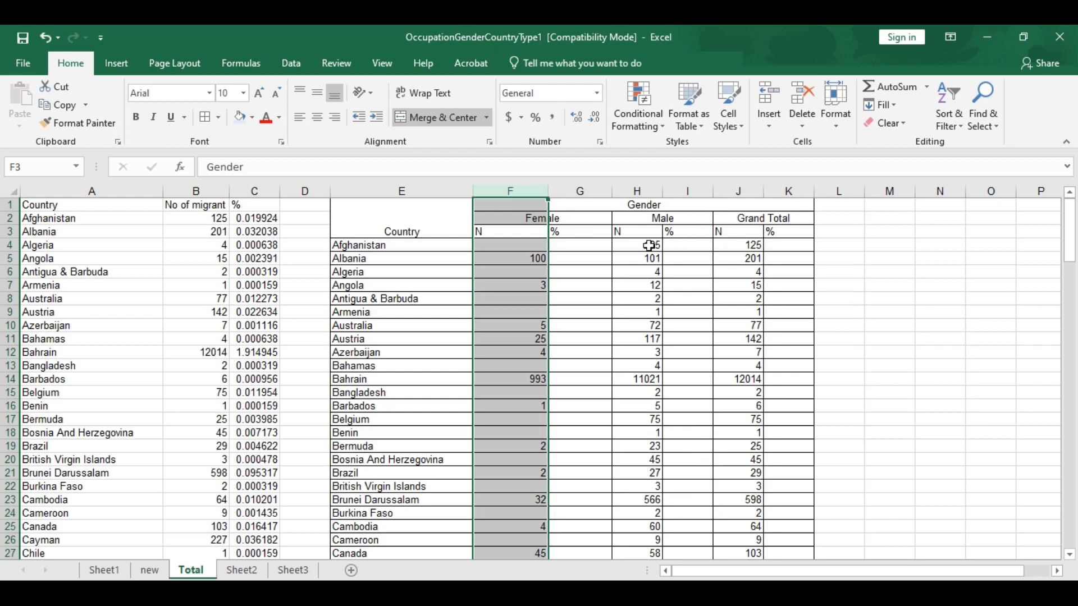
left_click(537, 245)
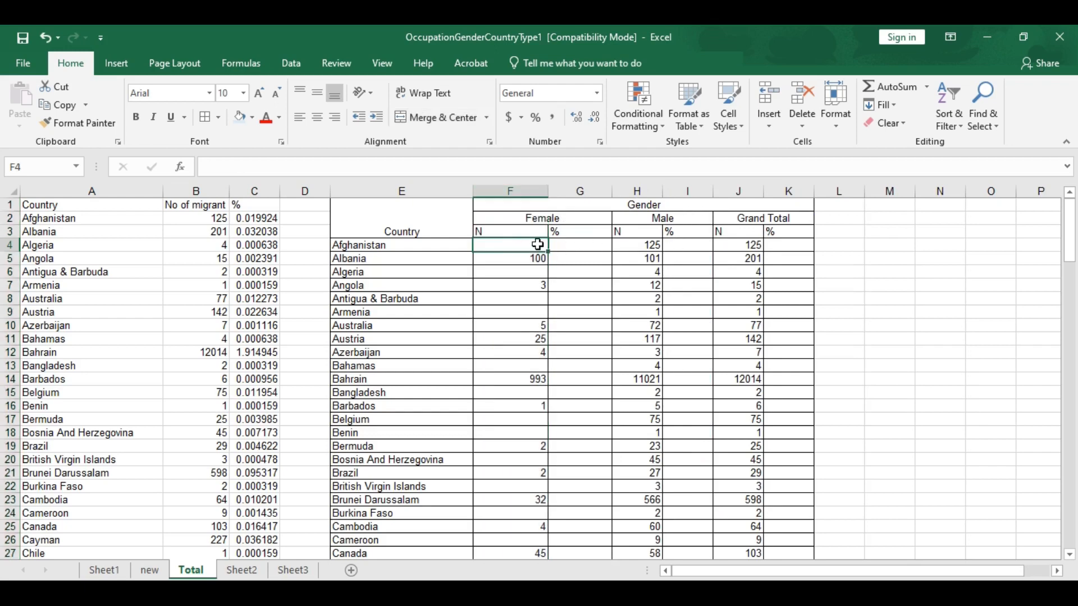
- Enter the Female percentage formula =F4/$F$147% in G4, with an absolute reference to the Female grand total
left_click(593, 246)
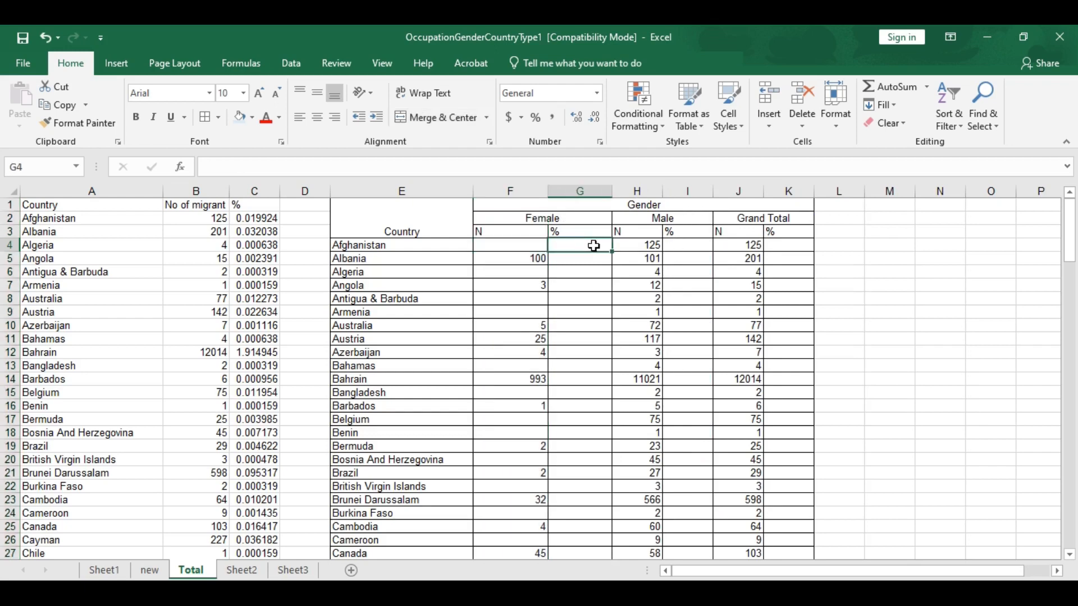
type("=")
left_click(525, 246)
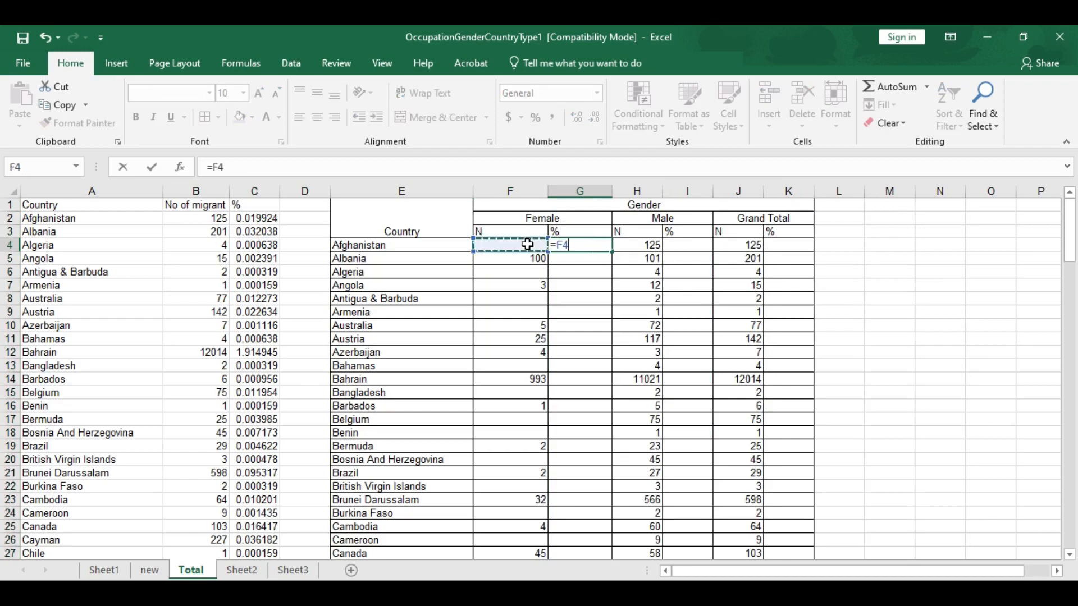
type("/")
scroll(553, 429, "down", 6)
scroll(553, 429, "down", 20)
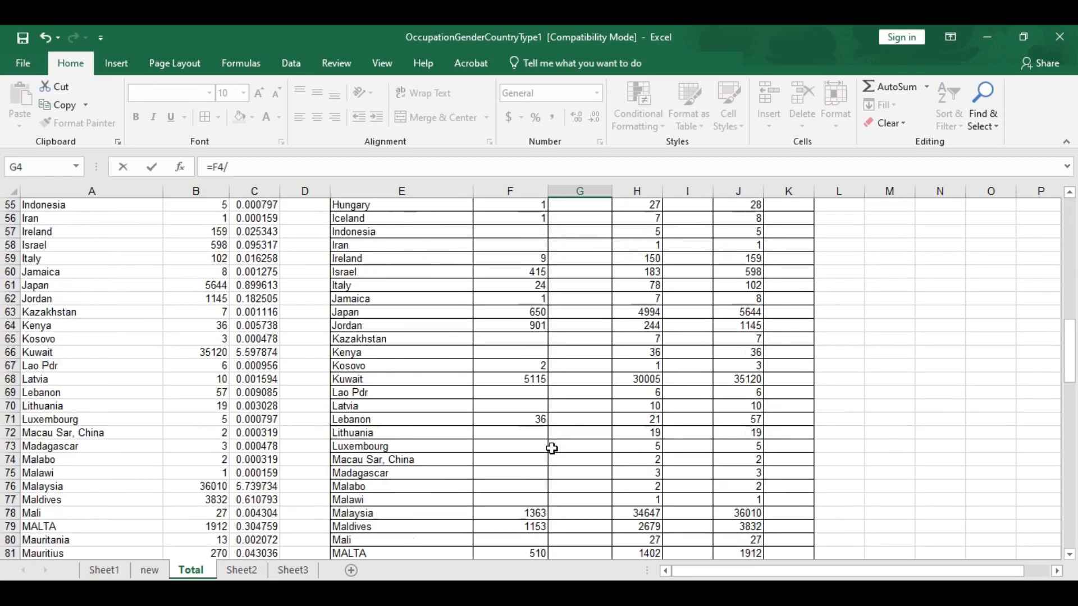
scroll(548, 462, "down", 12)
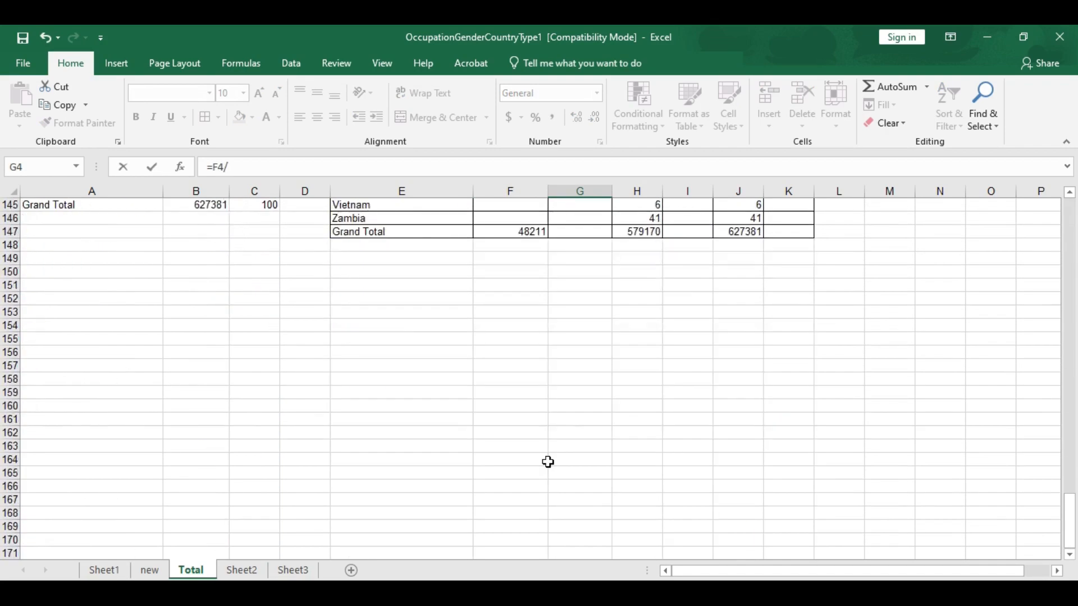
left_click(524, 239)
scroll(578, 349, "up", 20)
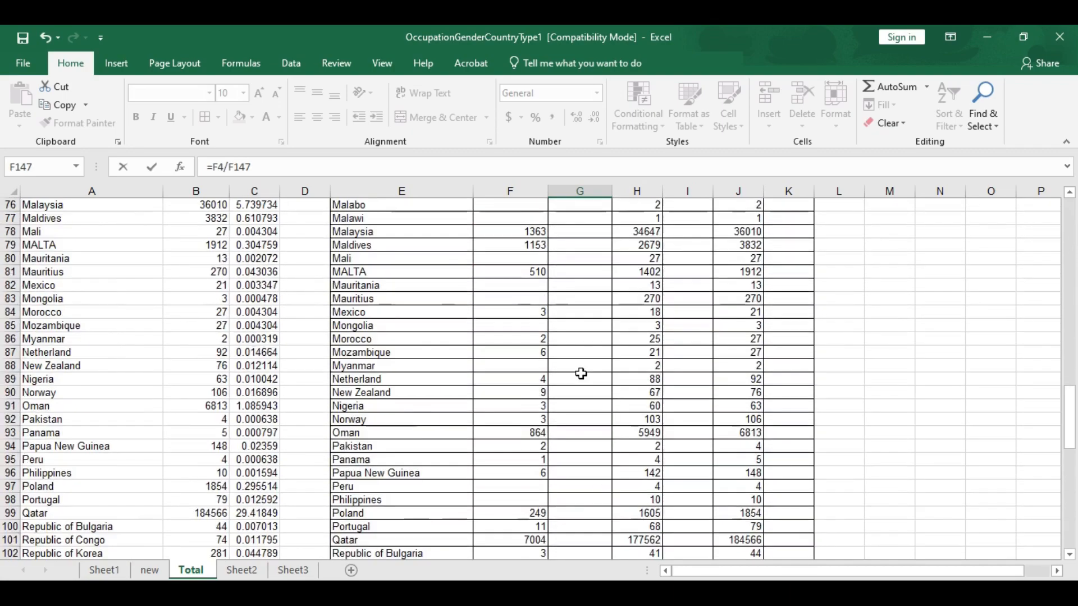
scroll(577, 372, "up", 17)
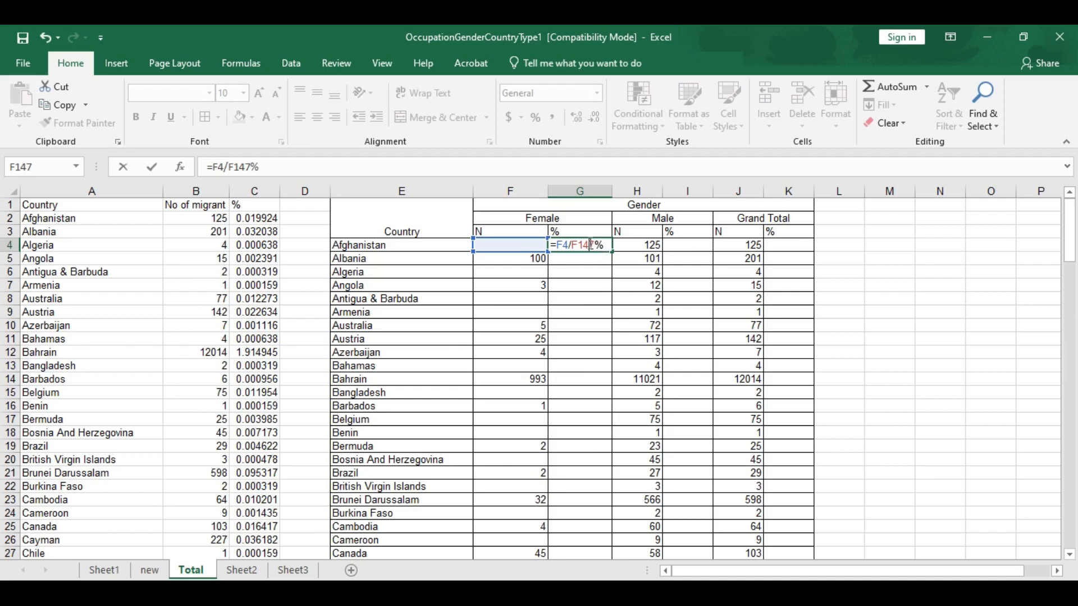
key("F4")
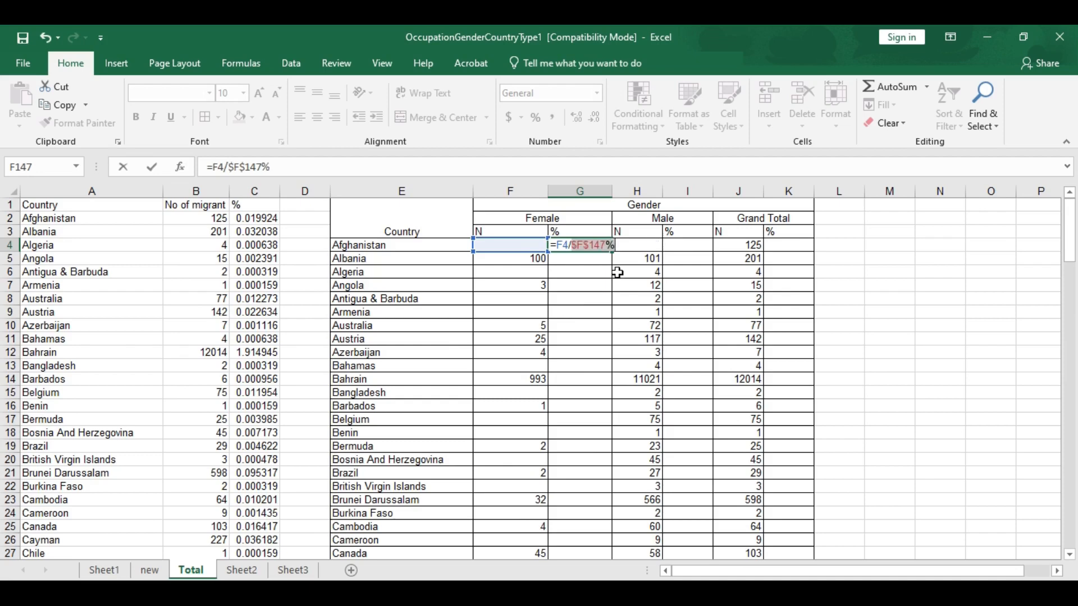
key("Return")
- Fill the Female percentage formula from G4 down to the Grand Total row and check the column's end
left_click(519, 246)
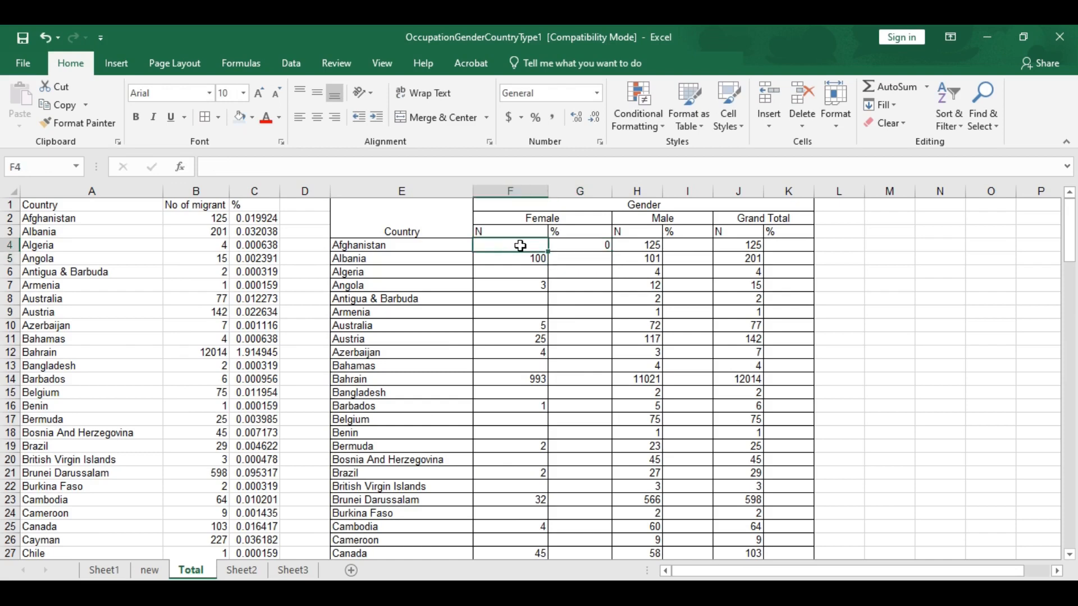
left_click(600, 247)
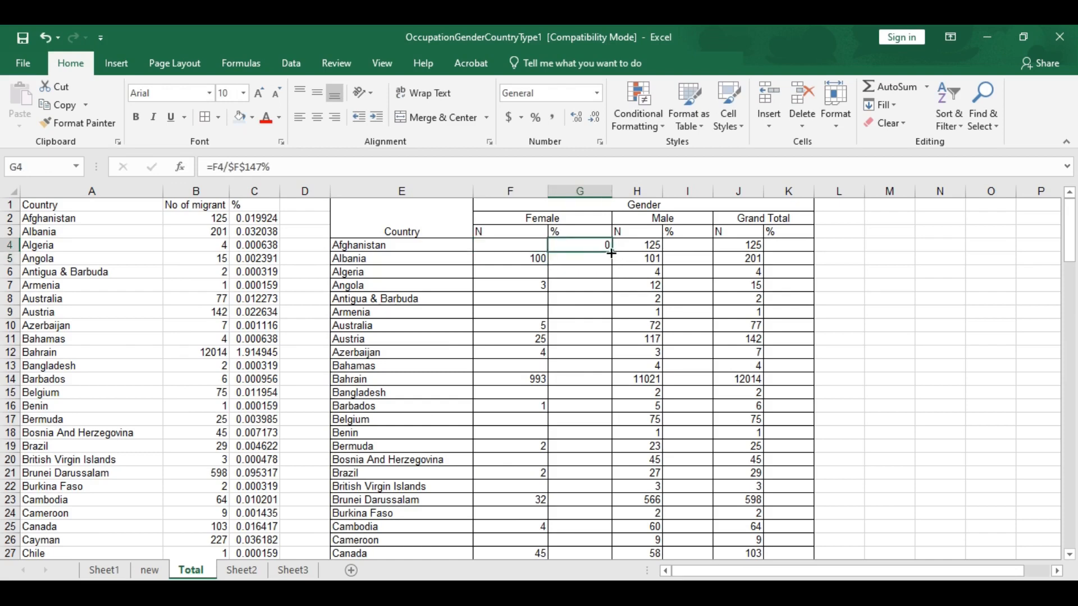
double_click(611, 253)
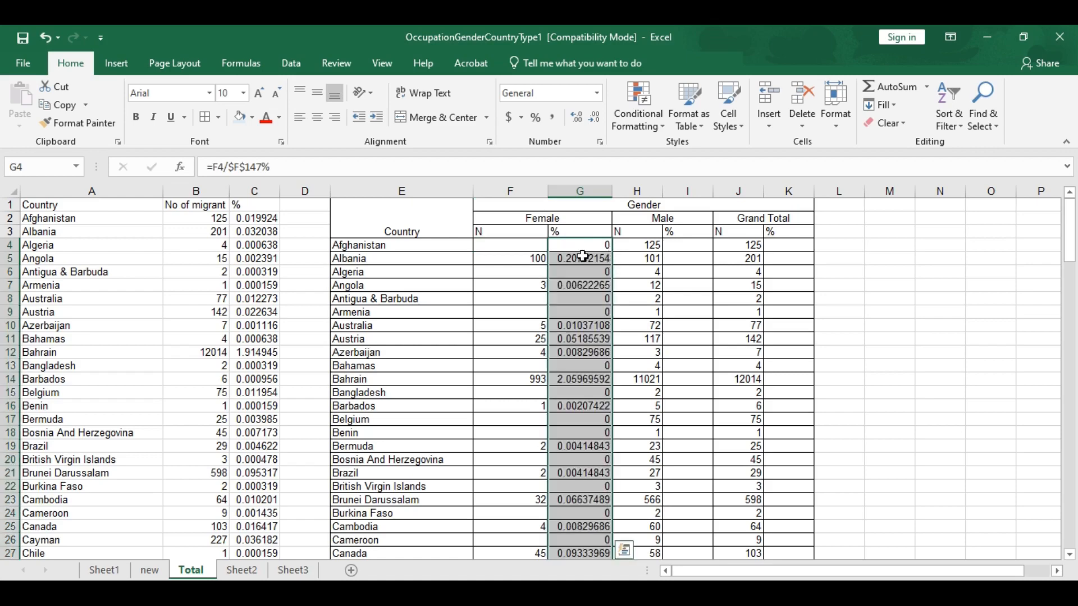
scroll(580, 427, "down", 11)
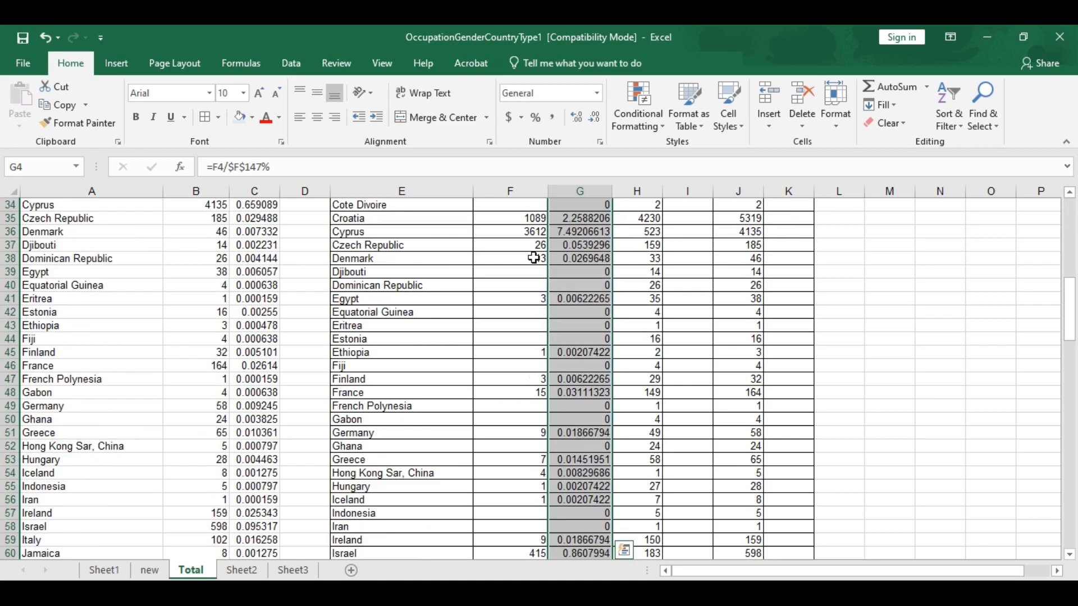
left_click(534, 258)
scroll(589, 427, "down", 20)
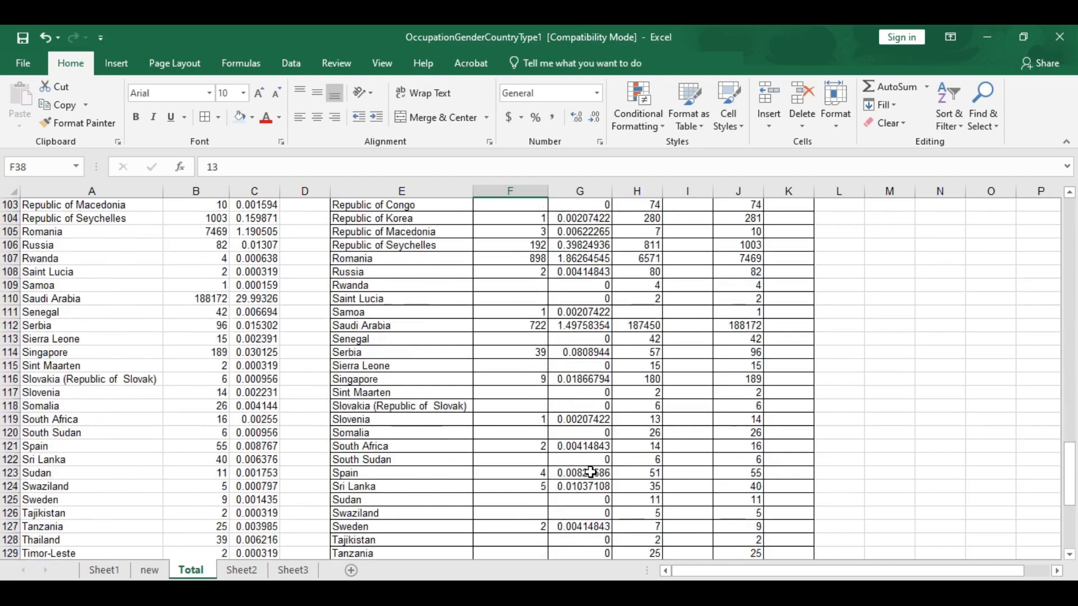
scroll(591, 473, "down", 12)
left_click(580, 318)
scroll(584, 336, "up", 20)
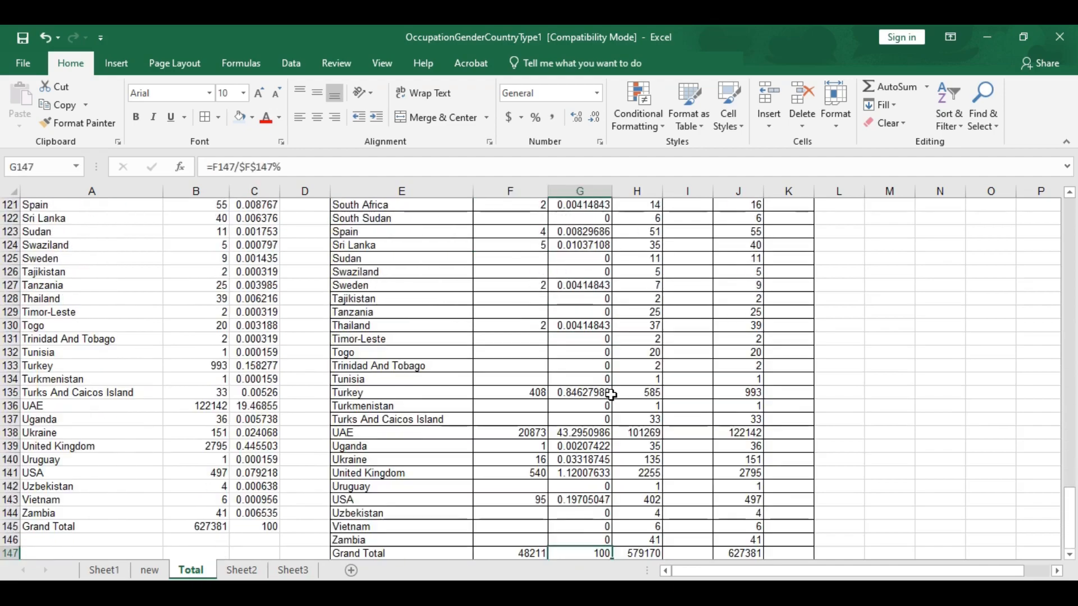
scroll(595, 418, "up", 10)
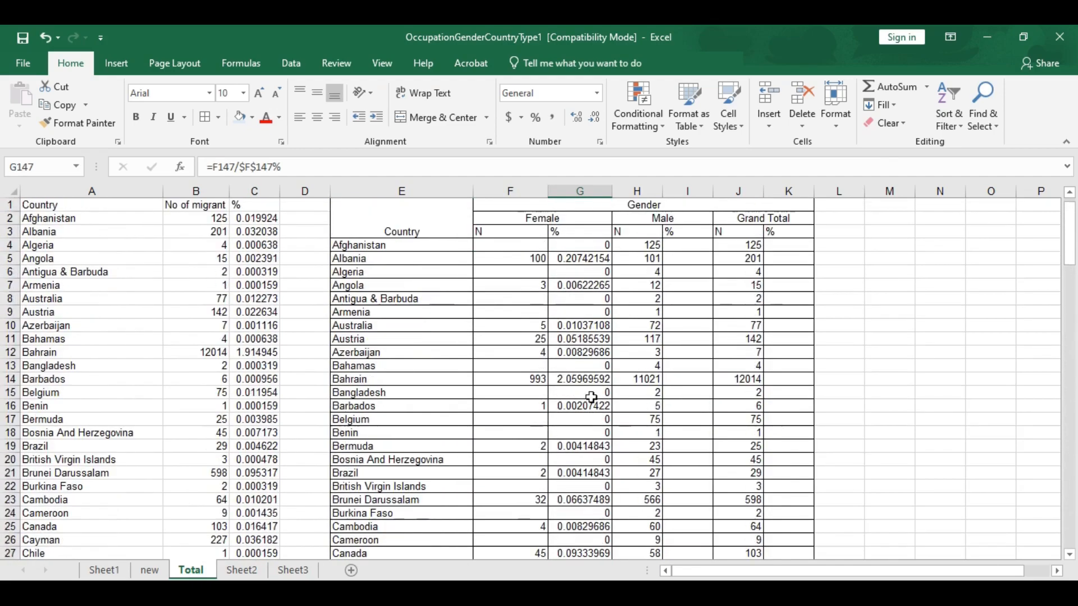
- Copy the Female percentage formulas G4:G147 into the Male % column starting at I4
left_click(592, 248)
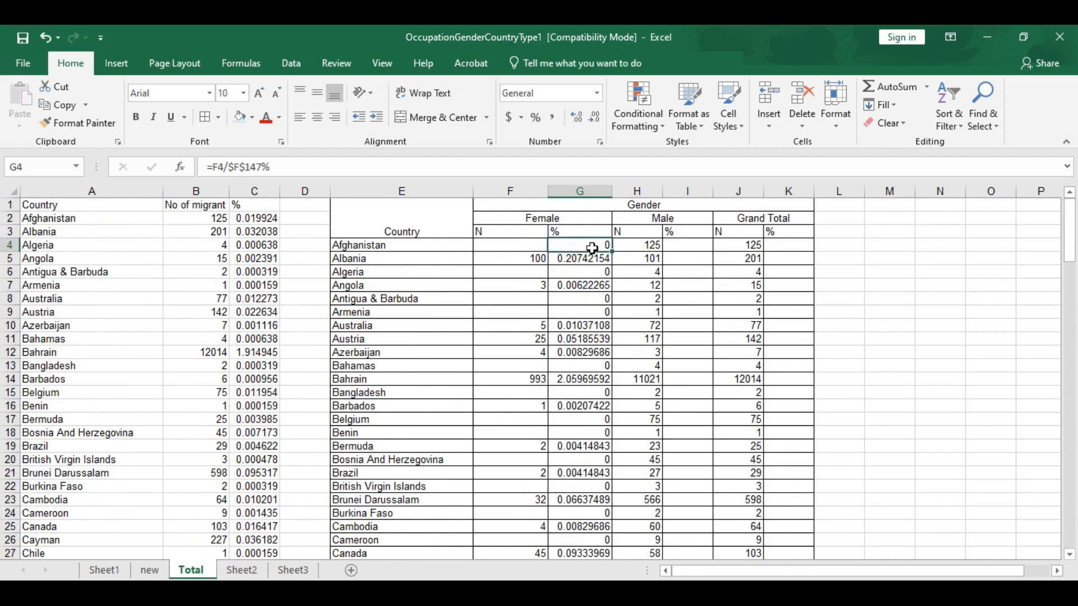
key("ctrl+shift+Down")
key("ctrl+c")
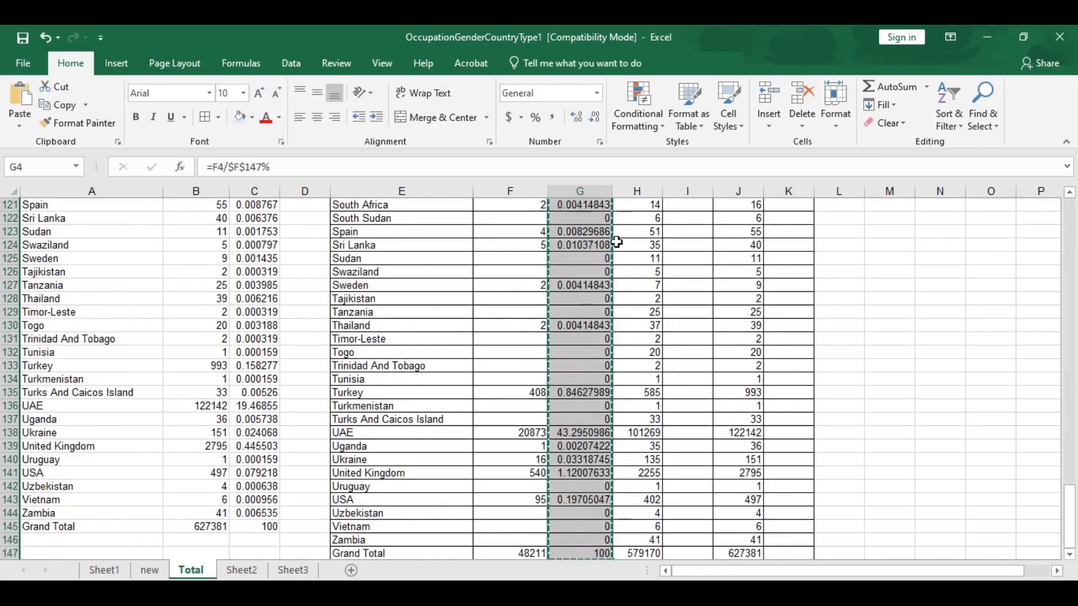
scroll(734, 241, "up", 12)
scroll(730, 243, "up", 20)
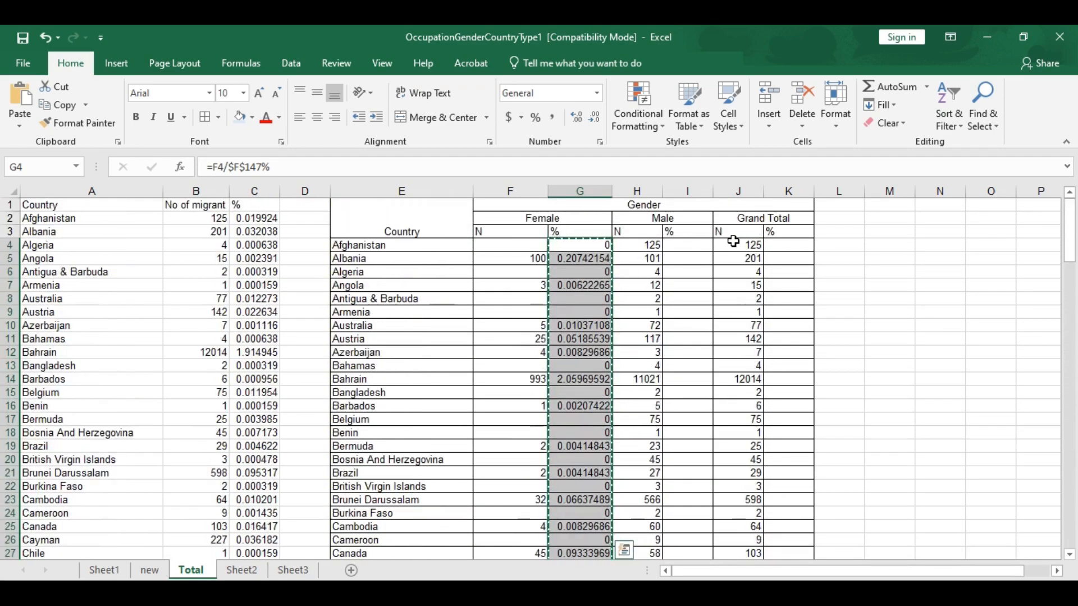
left_click(702, 245)
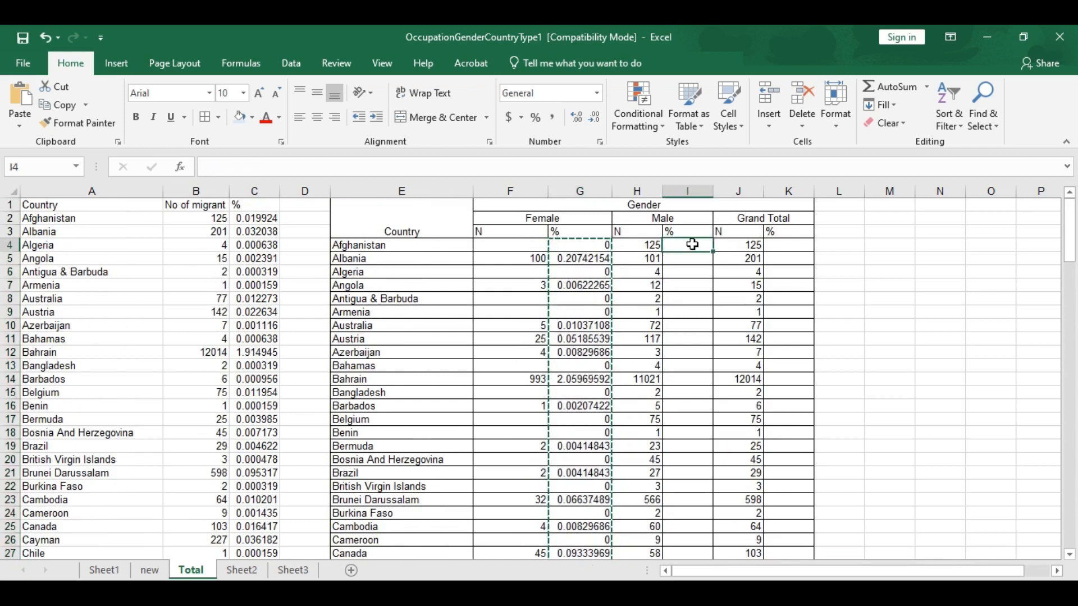
key("ctrl+v")
- Change the formula in I4 to =H4/$H$147% so it divides by the Male grand total
double_click(694, 245)
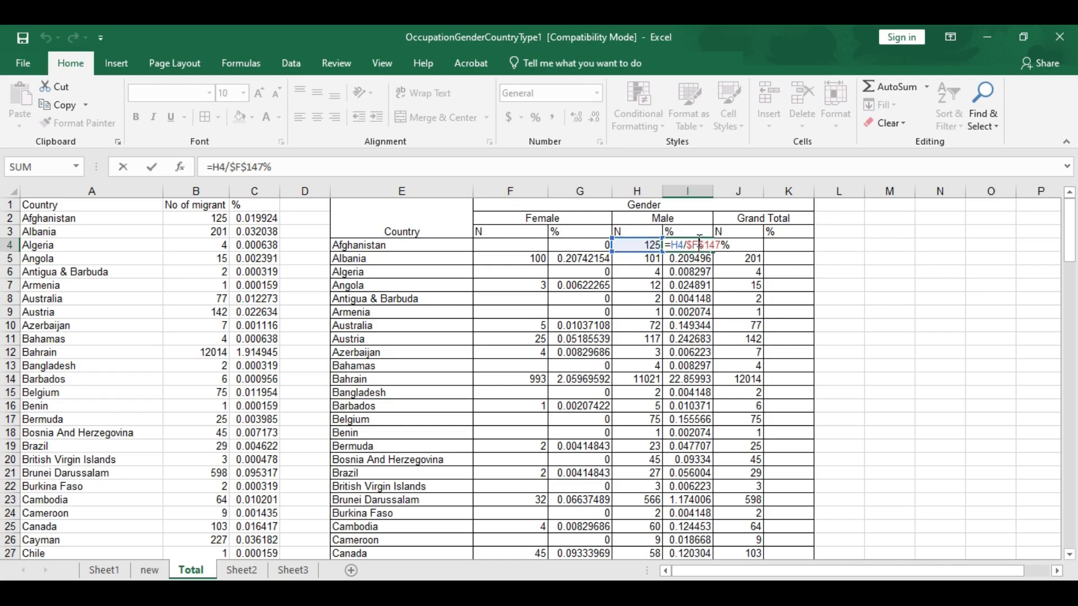
left_click(637, 183)
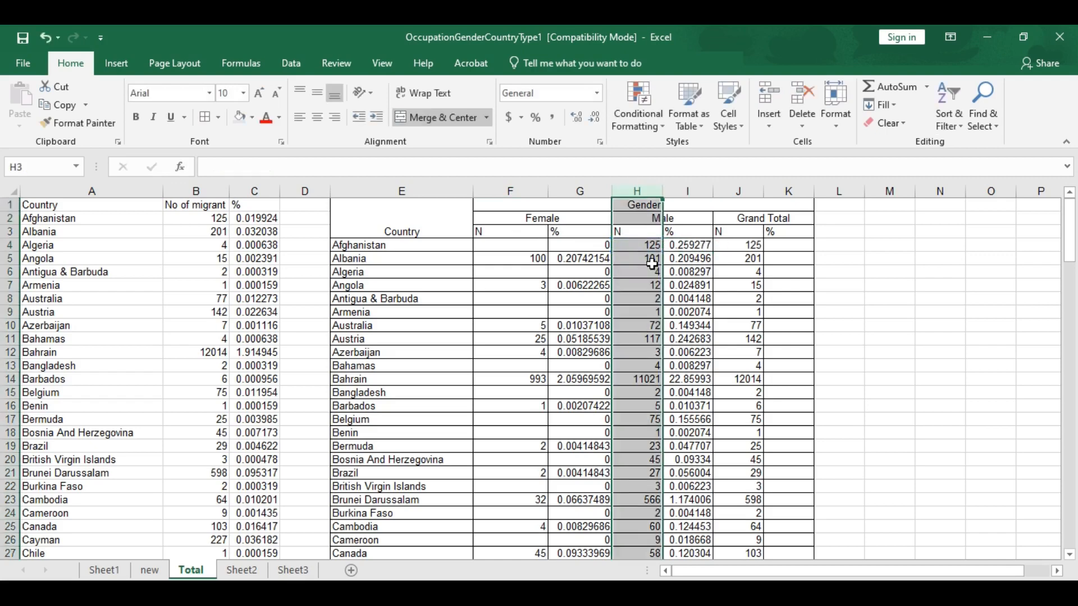
double_click(701, 241)
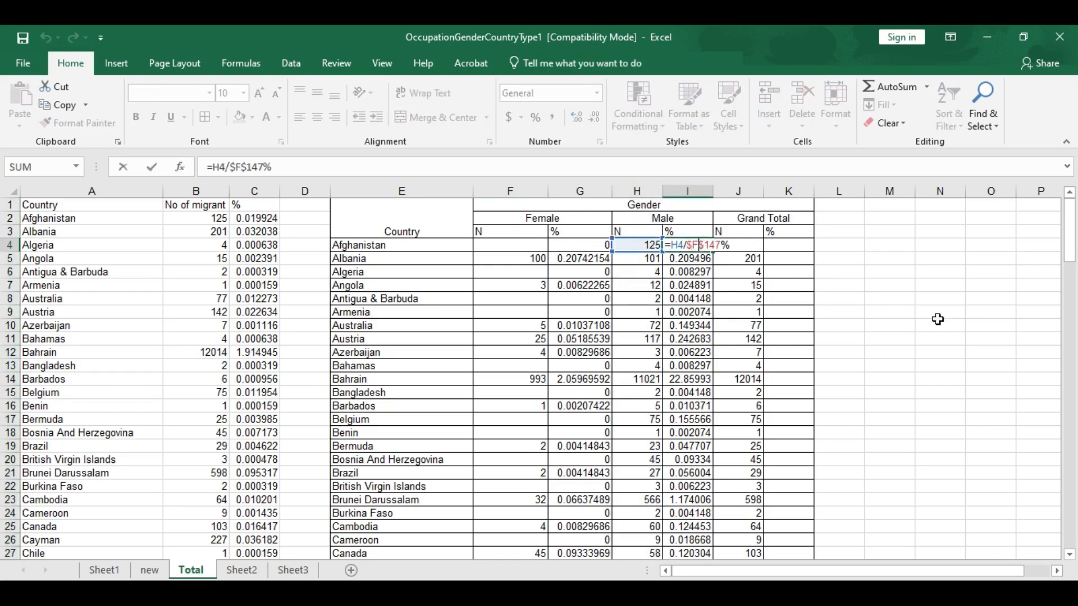
key("BackSpace")
type("h")
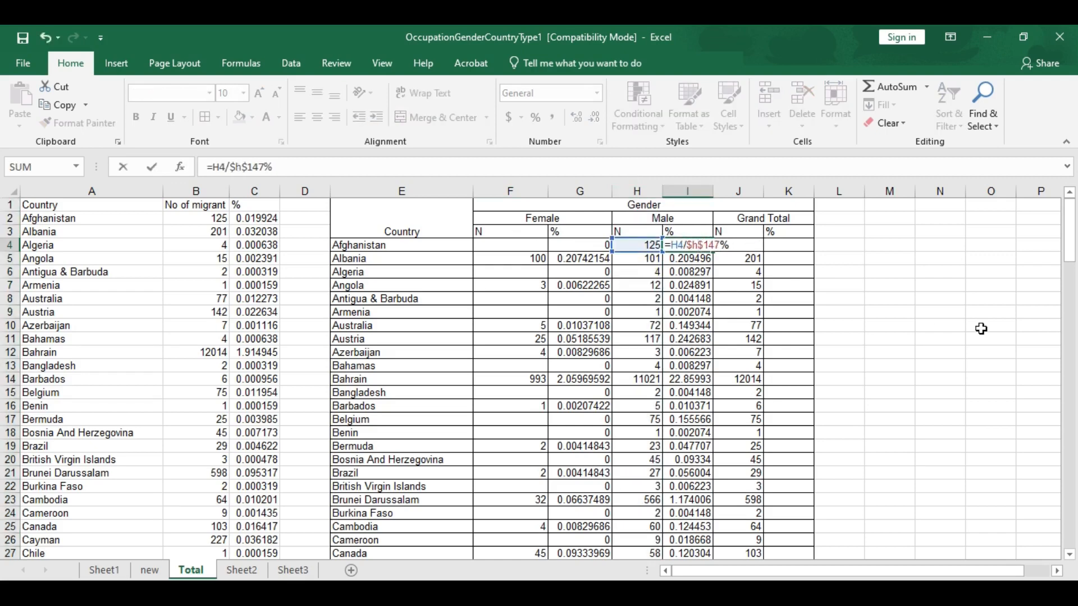
key("Return")
- Fill the corrected Male percentage formula from I4 down to the Grand Total row and check the column's end
left_click(709, 247)
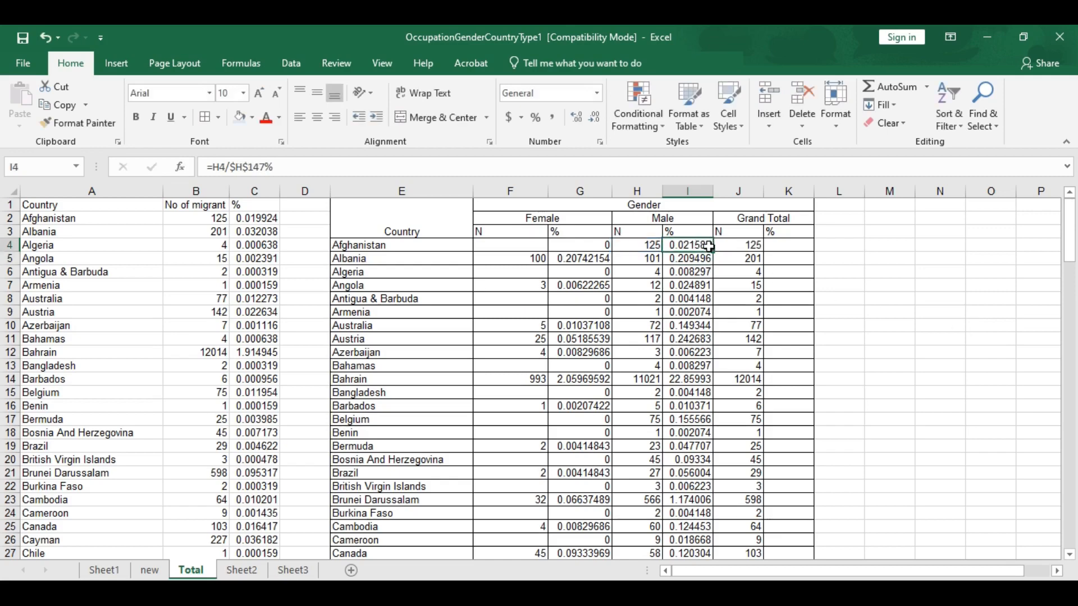
double_click(716, 251)
scroll(686, 452, "down", 20)
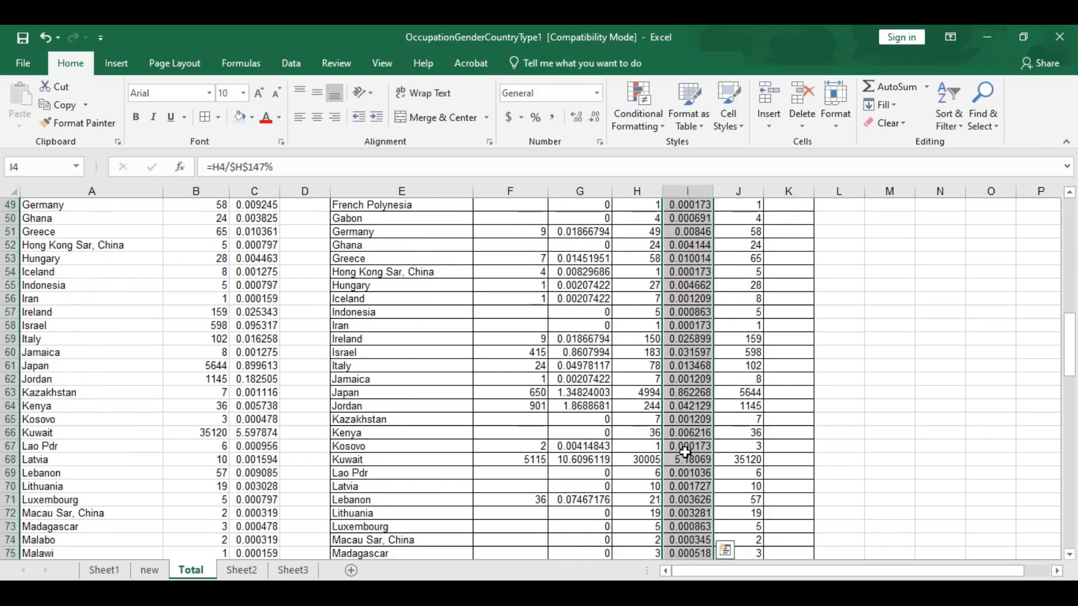
scroll(685, 452, "down", 18)
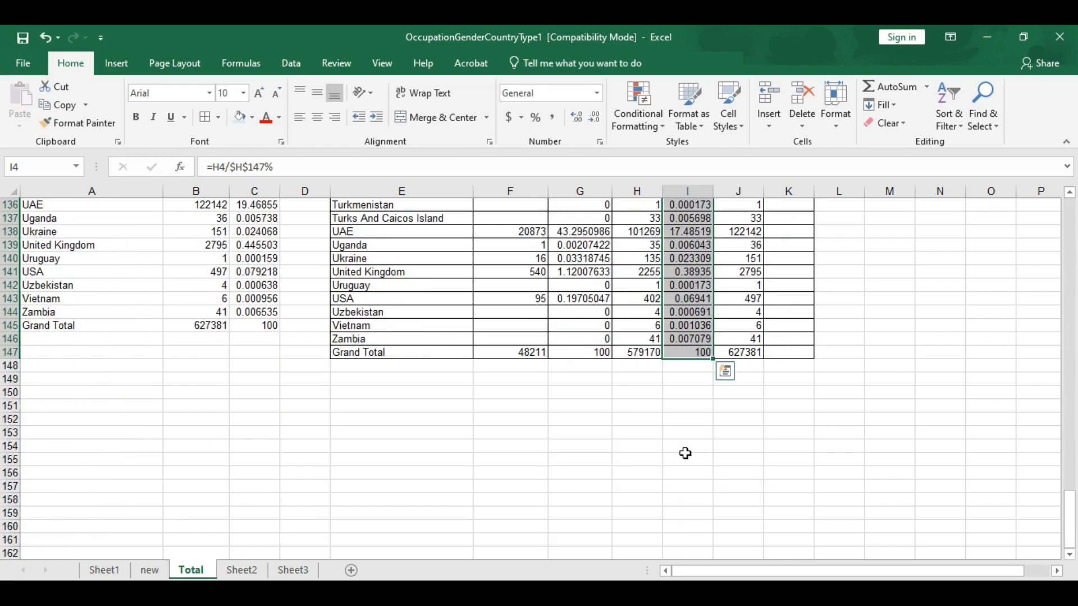
- Copy the Male percentage formulas I4:I147 into the Grand Total % column starting at K4
scroll(702, 343, "up", 20)
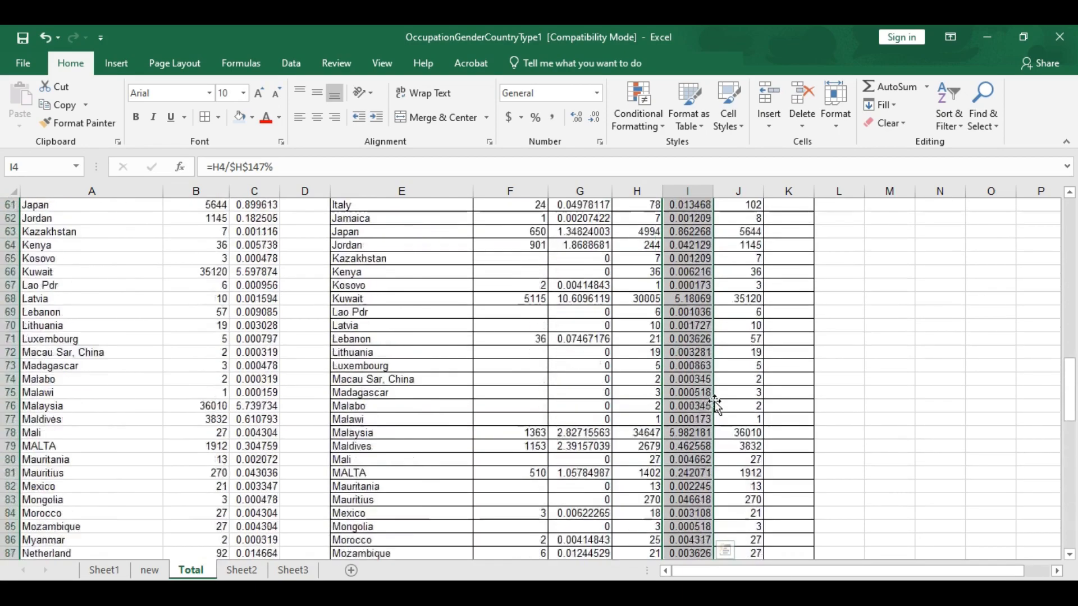
key("ctrl+c")
scroll(717, 403, "up", 12)
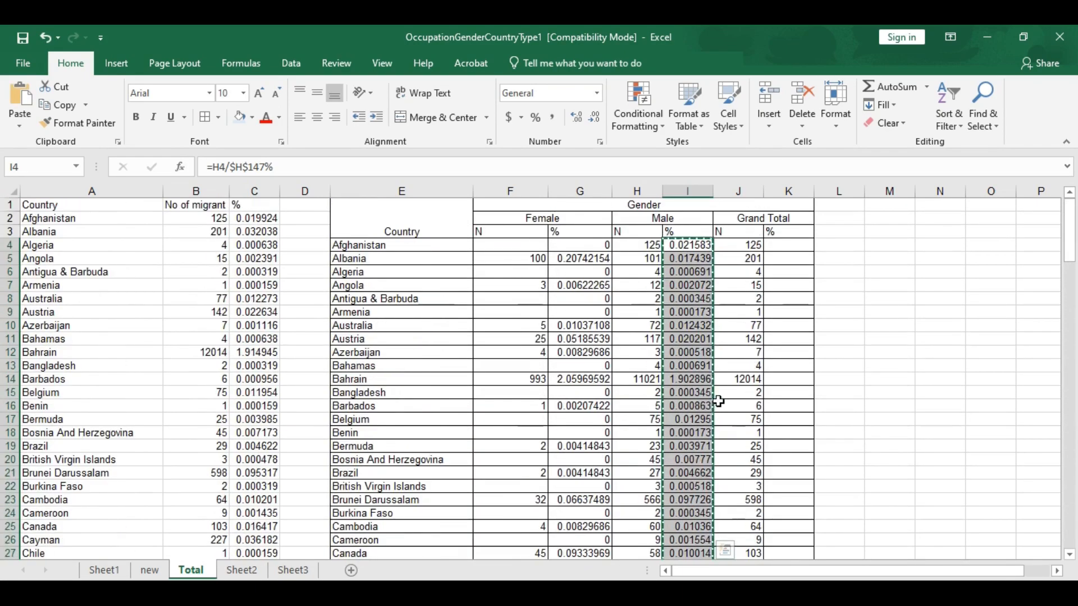
left_click(794, 246)
key("ctrl+v")
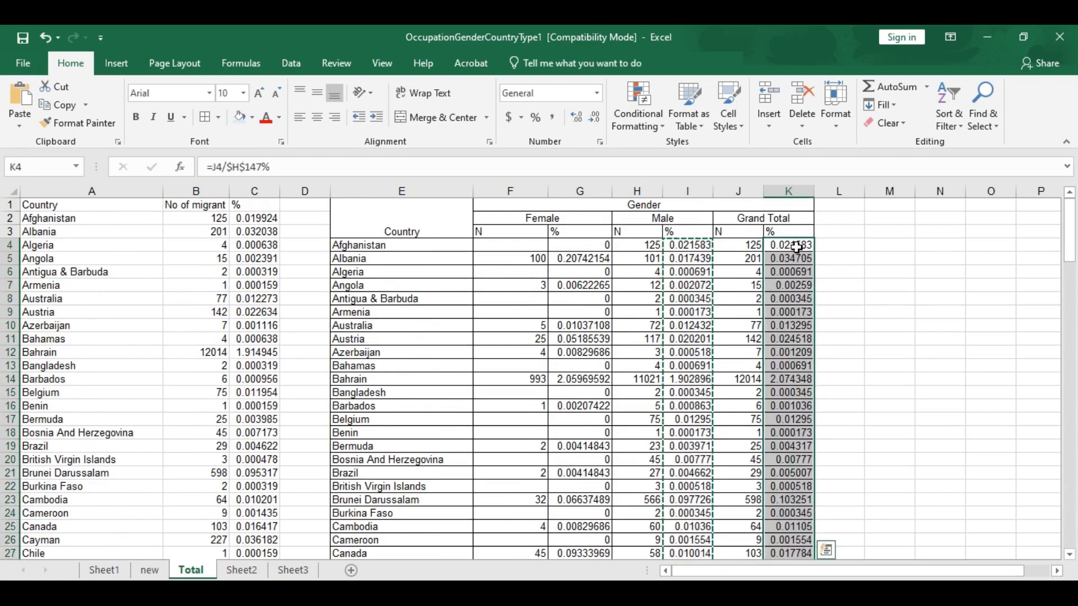
- Change the formula in K4 to =J4/$J$147% so it divides by the overall grand total in column J
left_click(742, 198)
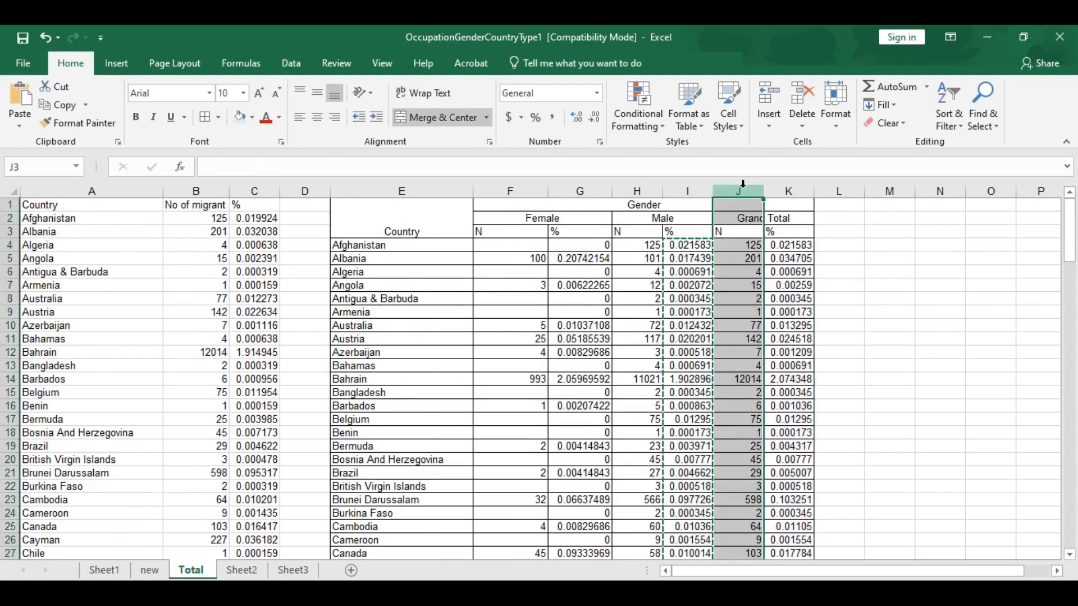
double_click(800, 246)
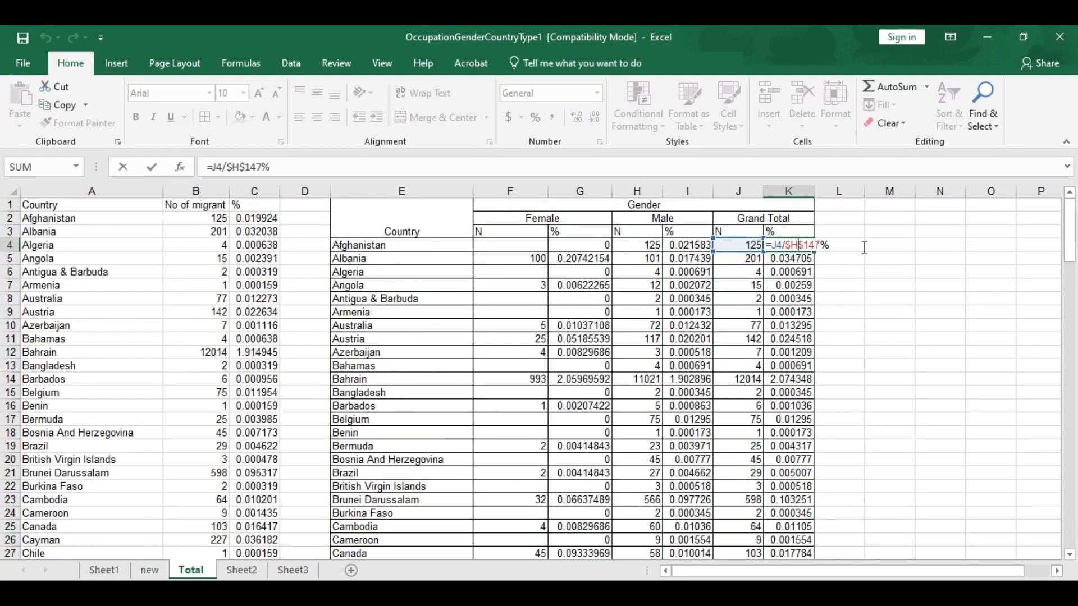
key("BackSpace")
type("j")
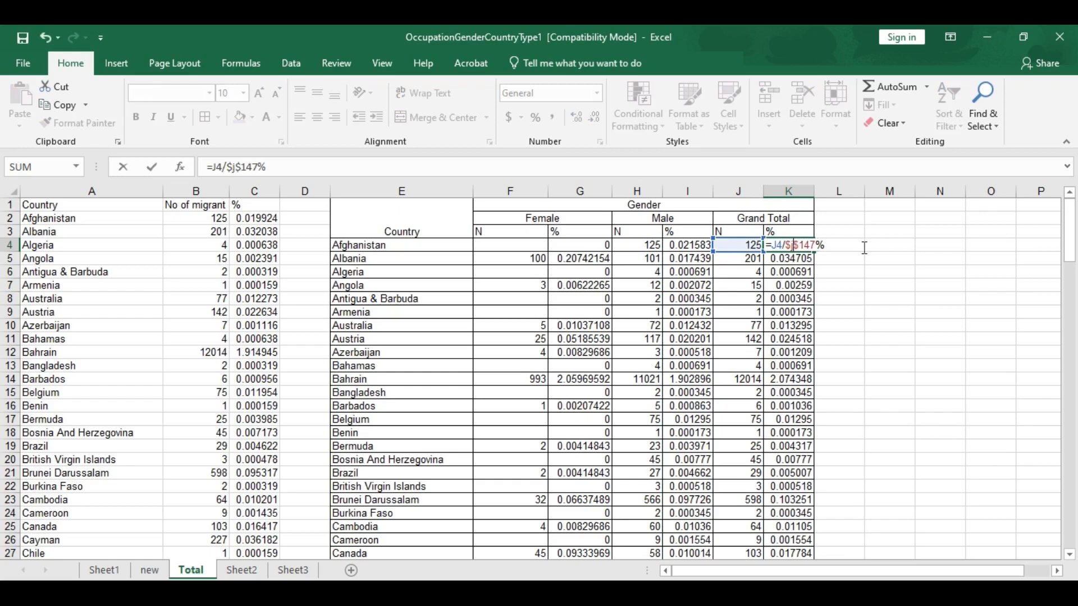
key("Return")
- Fill the corrected Grand Total percentage formula from K4 down to row 147 and check the column's end
left_click(782, 245)
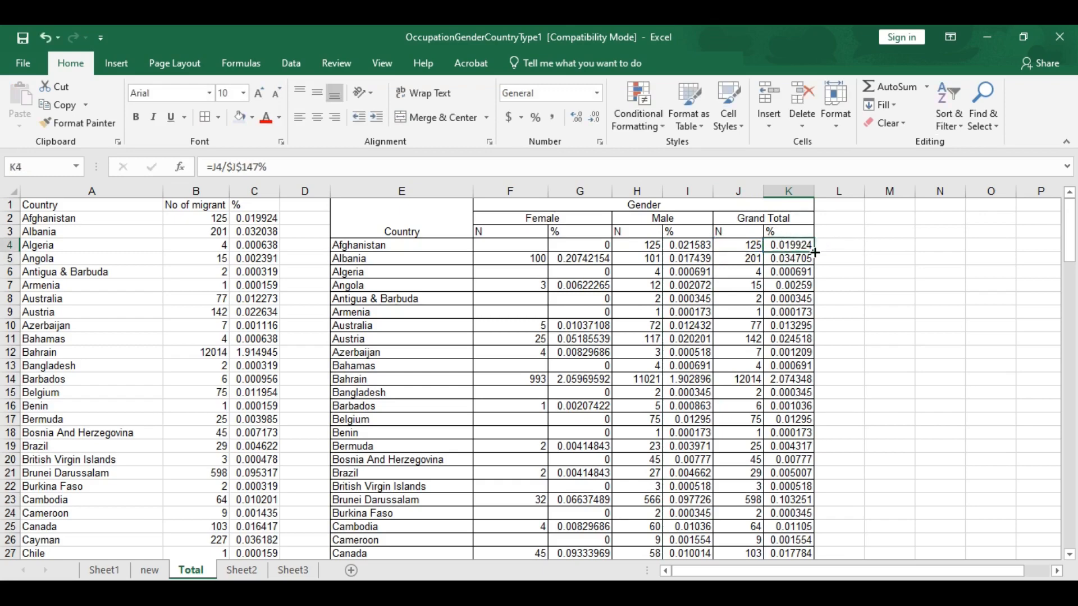
double_click(814, 252)
scroll(778, 381, "down", 5)
scroll(778, 381, "down", 20)
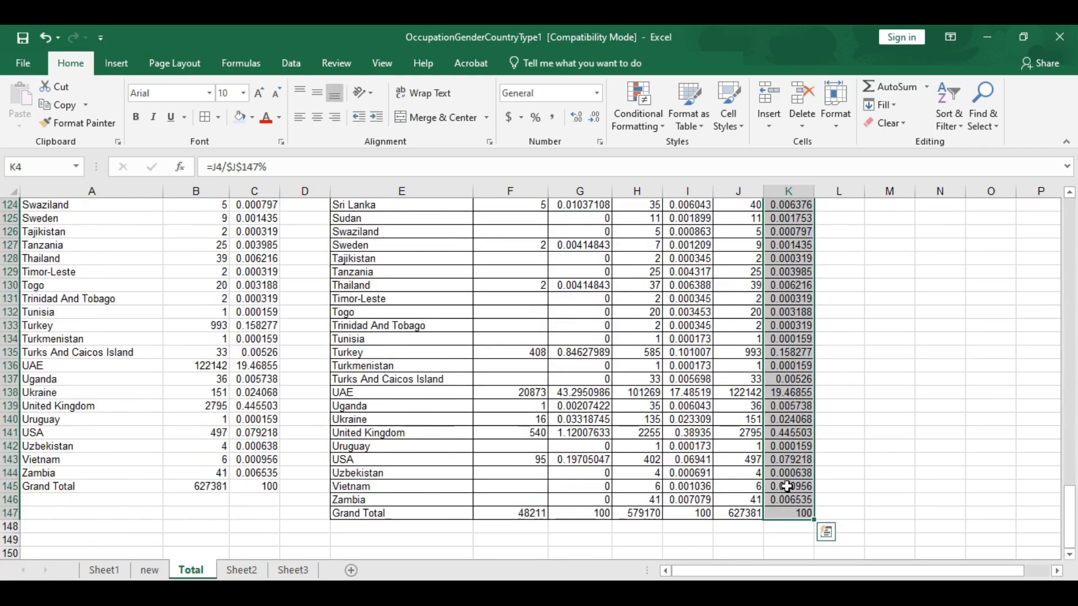
- Review the Gender breakdown table from its headers to the Grand Total row, checking the Female, Male and Grand Total columns
left_click(416, 473)
scroll(480, 452, "up", 12)
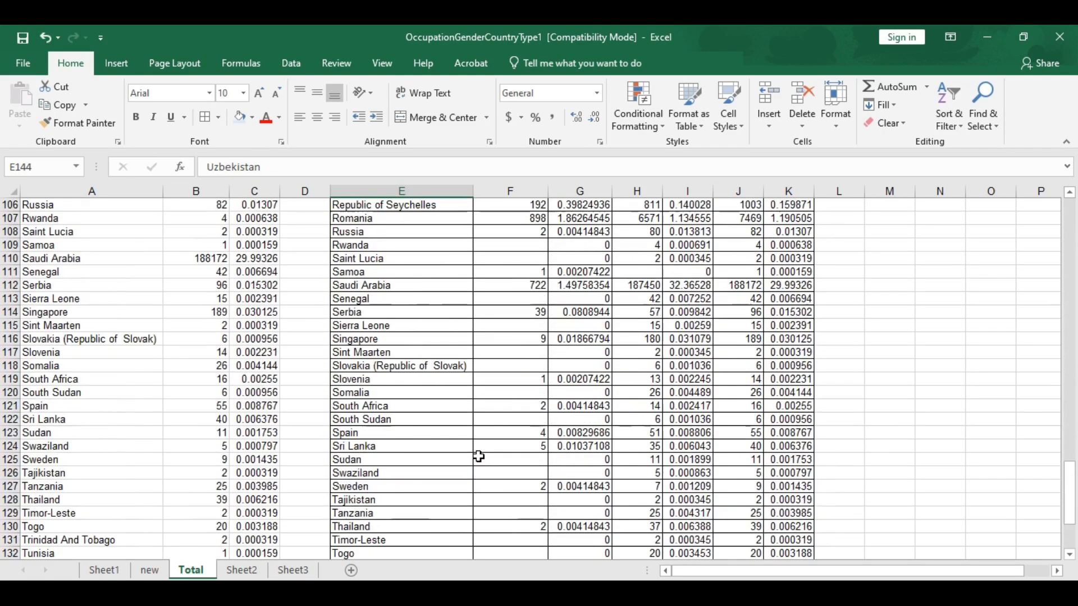
scroll(480, 450, "up", 20)
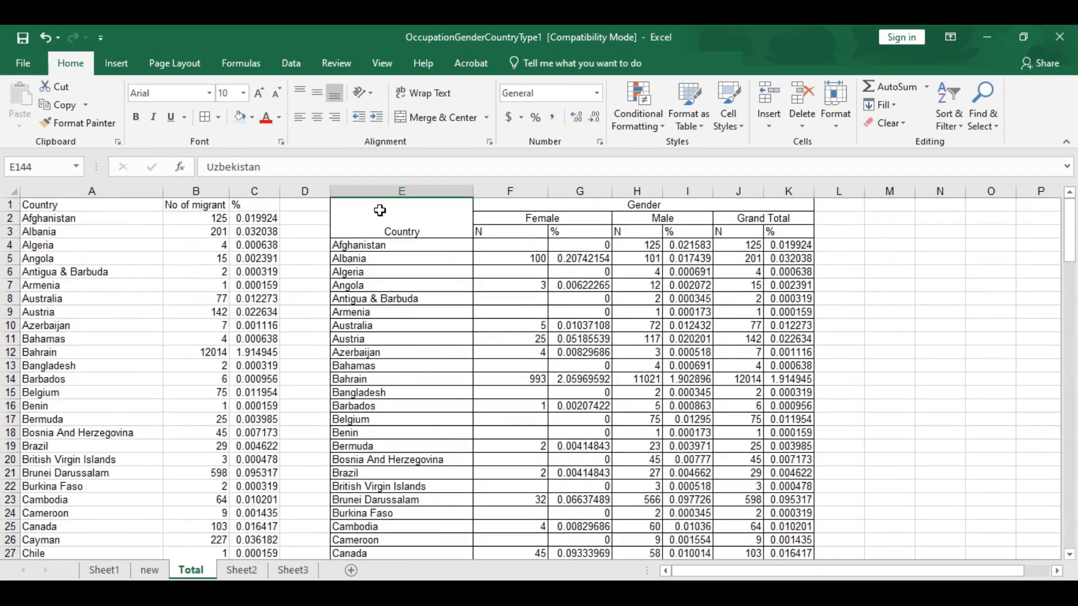
left_click_drag(738, 320, 741, 368)
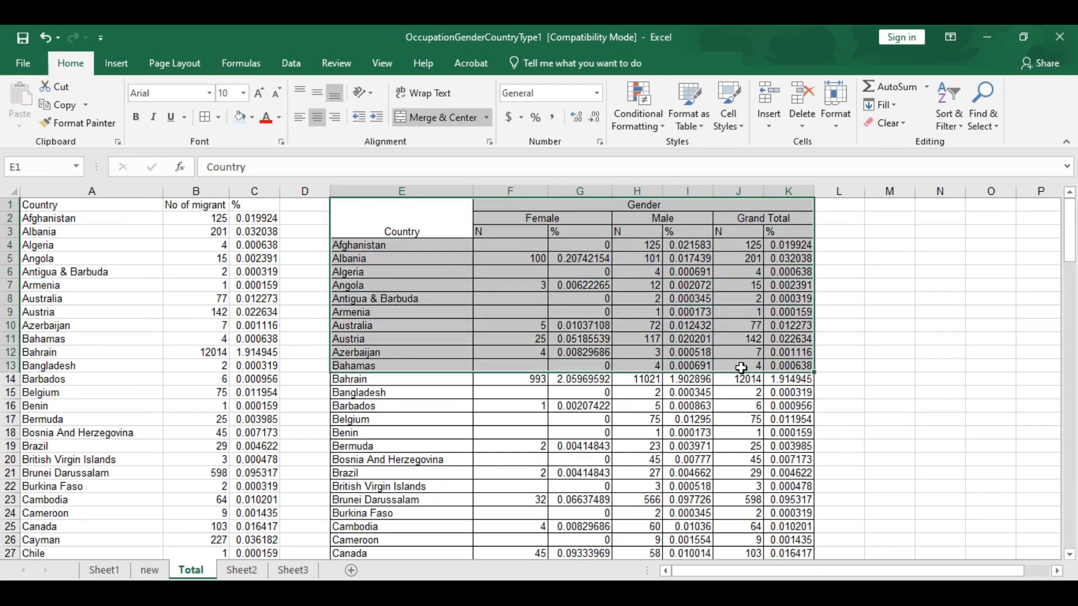
scroll(741, 367, "down", 12)
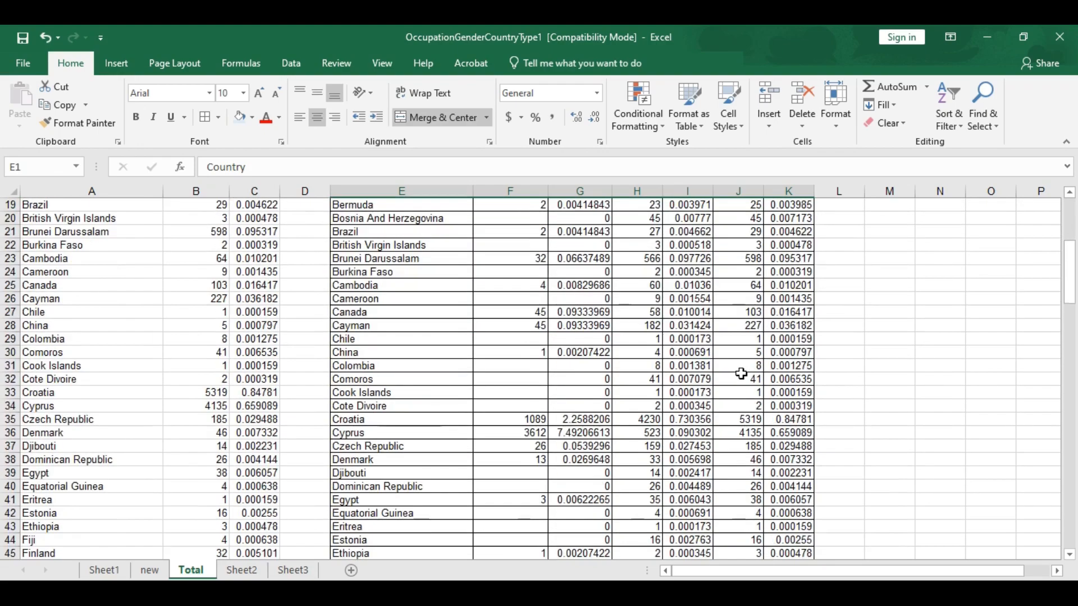
scroll(741, 373, "down", 20)
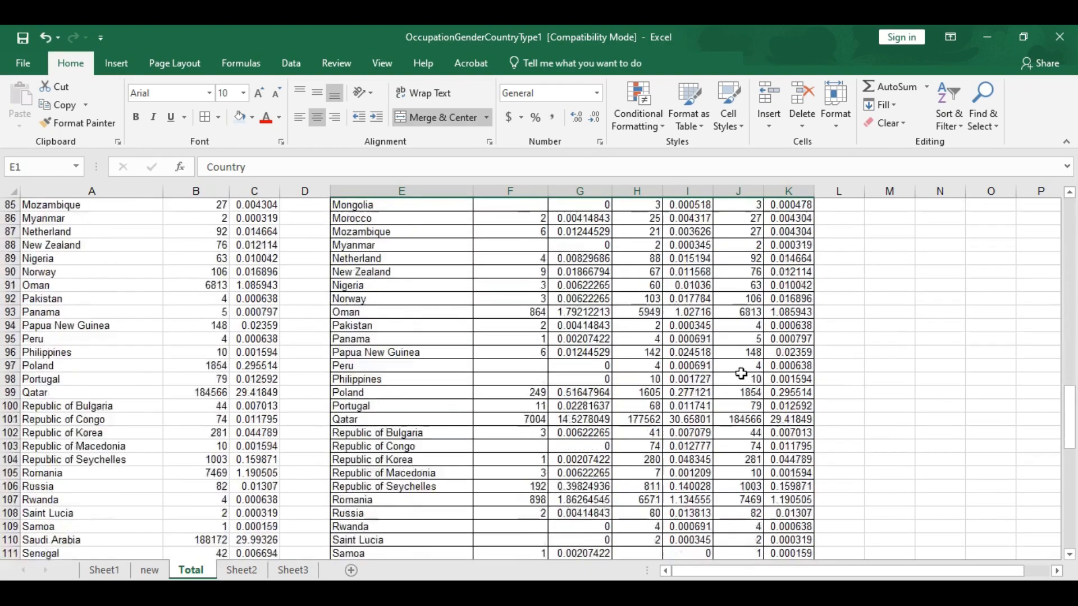
scroll(742, 373, "down", 5)
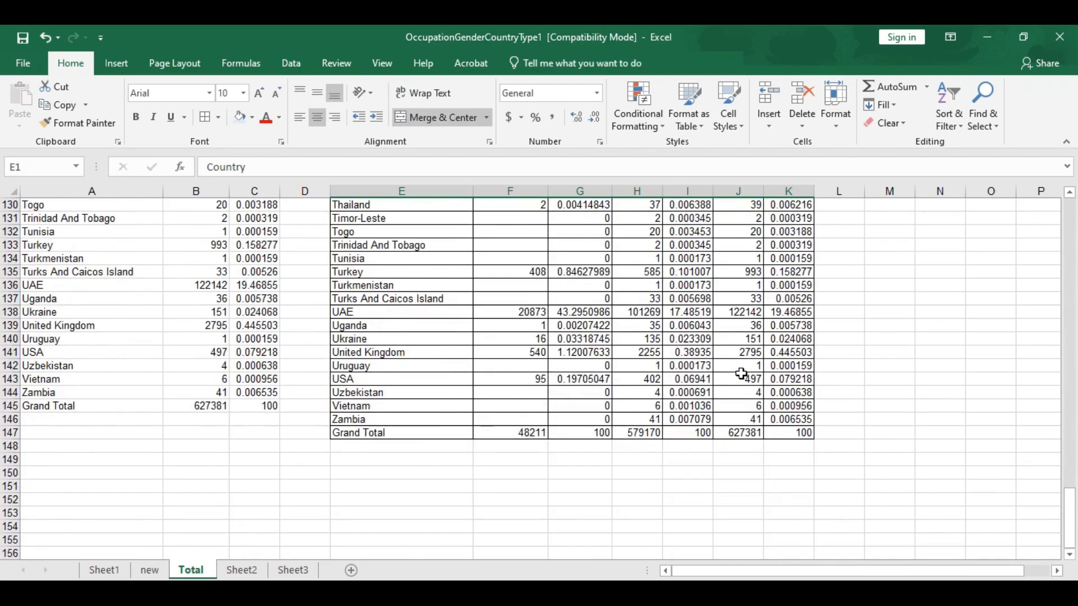
scroll(741, 373, "up", 20)
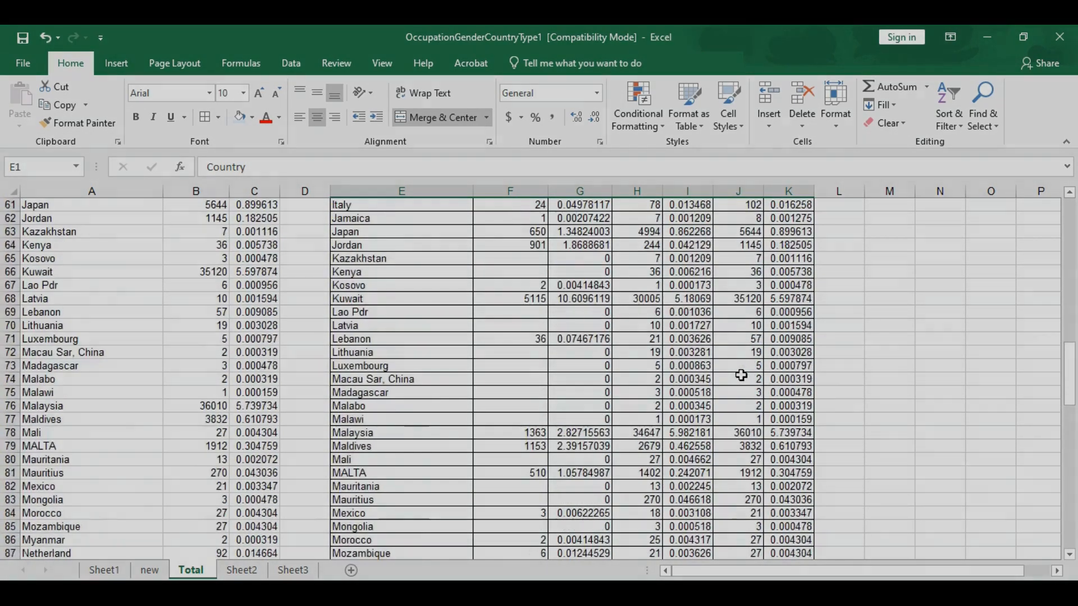
scroll(741, 376, "up", 20)
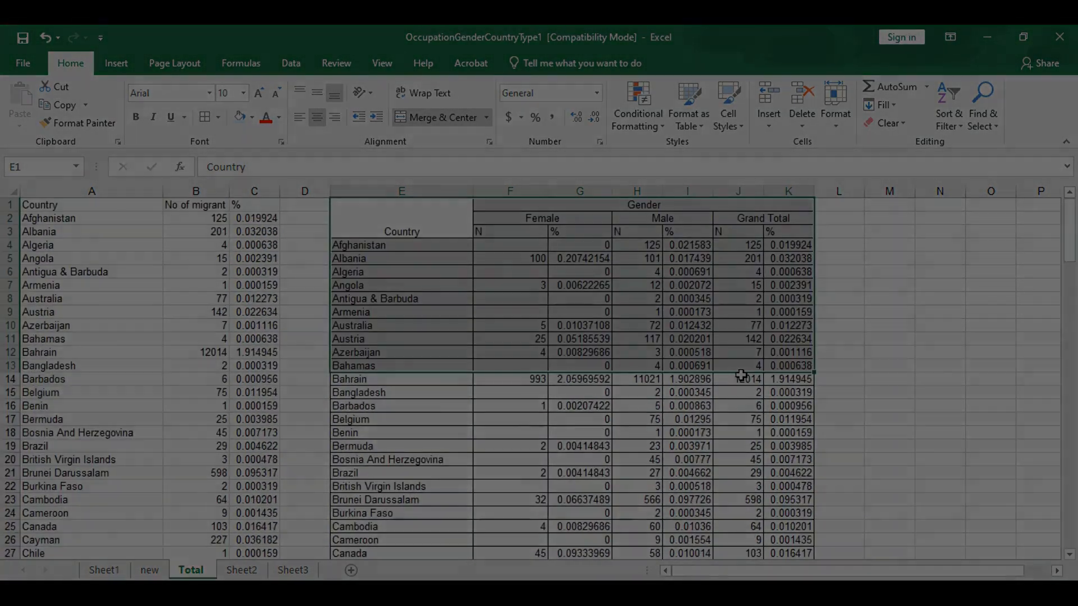